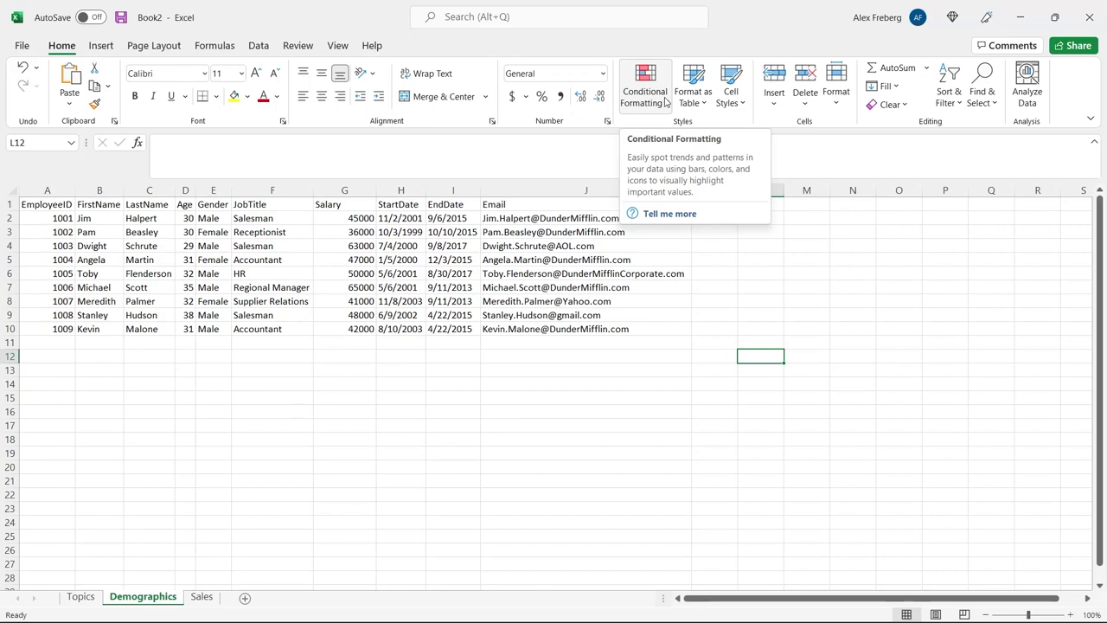
click(665, 102)
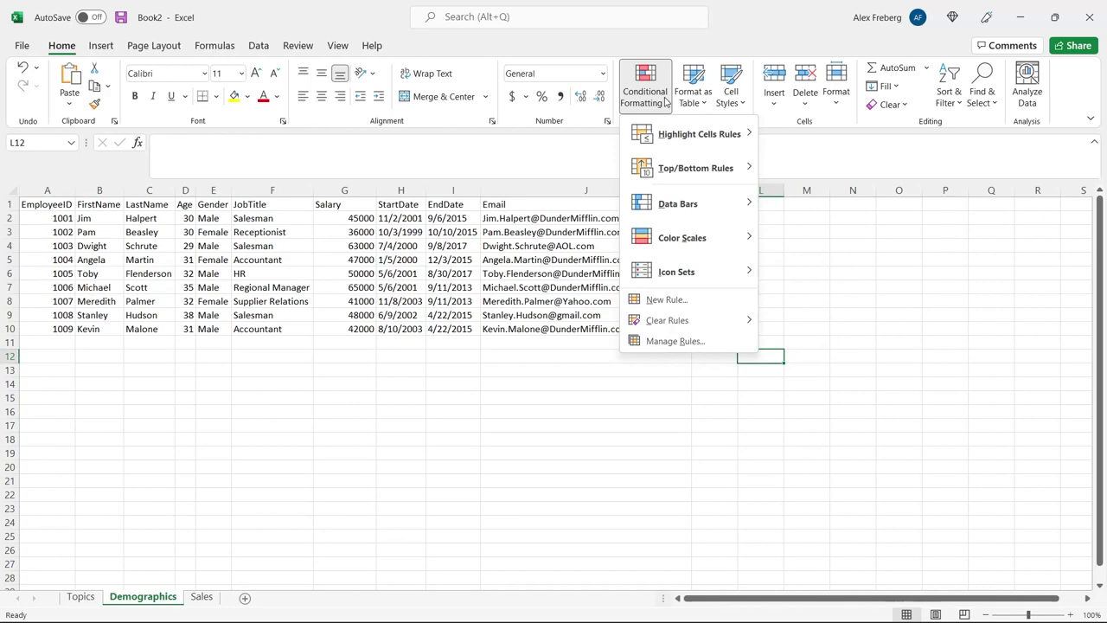
mouse_move(683, 130)
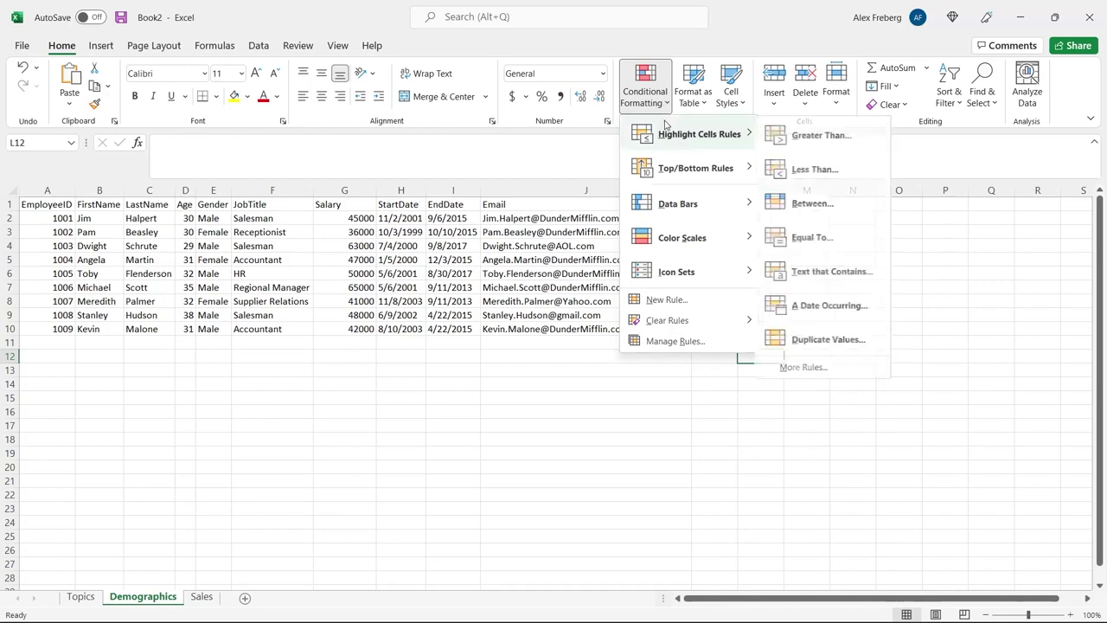
mouse_move(699, 172)
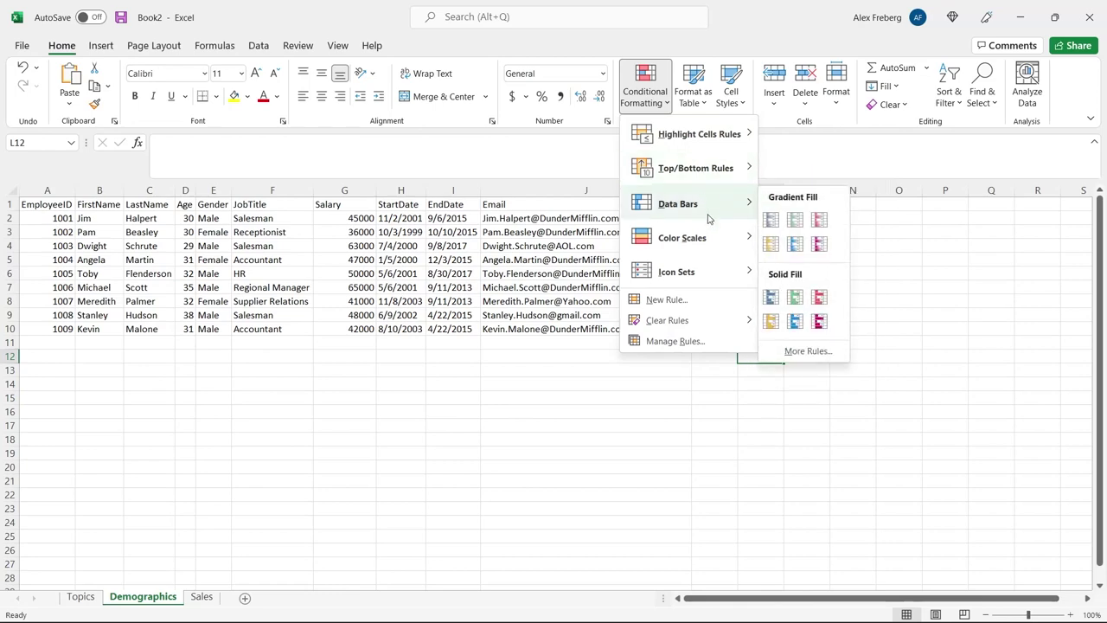
mouse_move(709, 236)
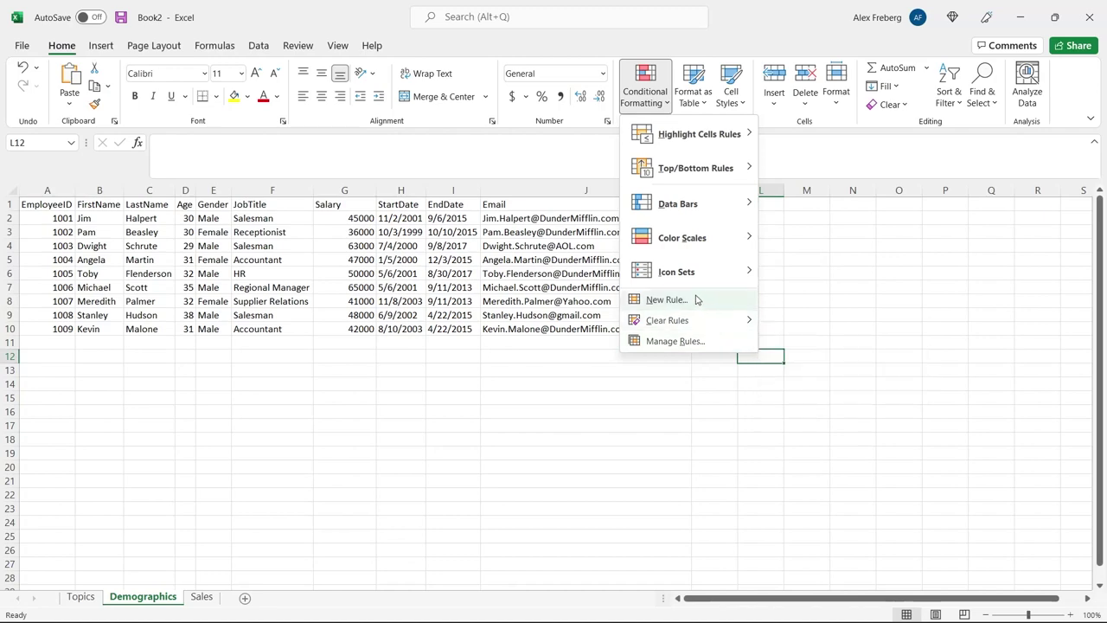
mouse_move(702, 278)
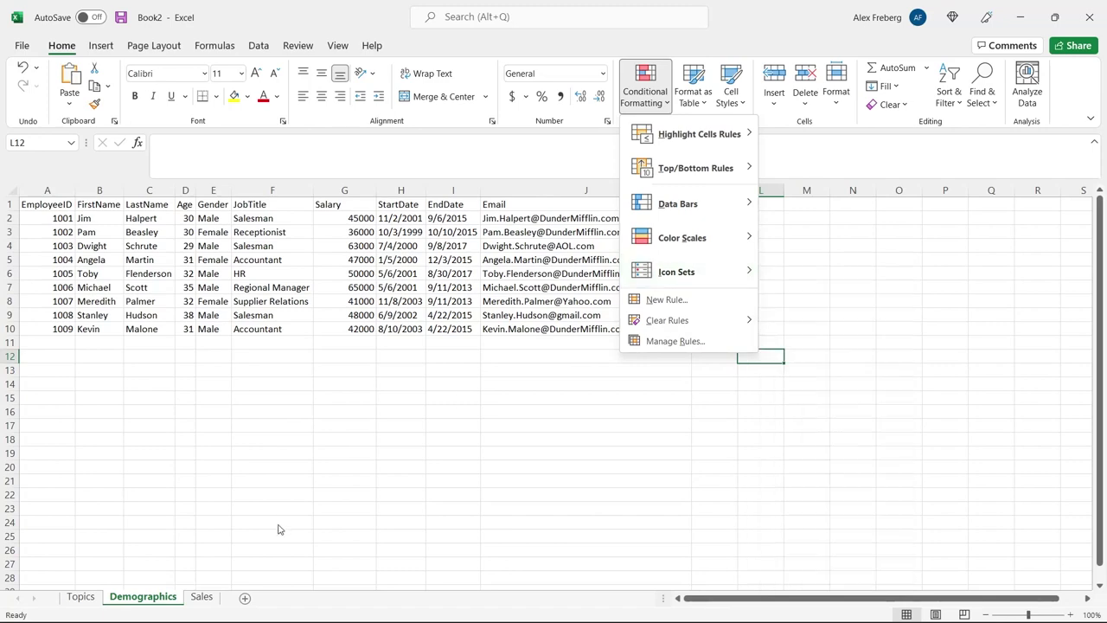
On the Sales sheet, apply the colored three-arrow icon set to the Paper row, A2:M2
click(208, 598)
click(204, 597)
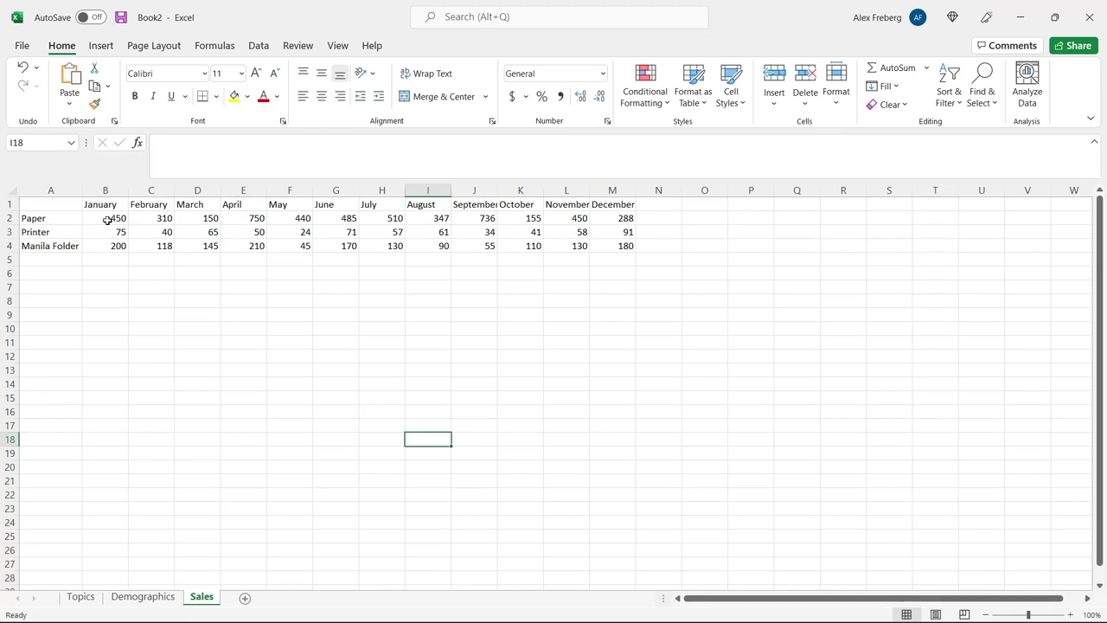
drag(33, 217, 610, 216)
click(646, 87)
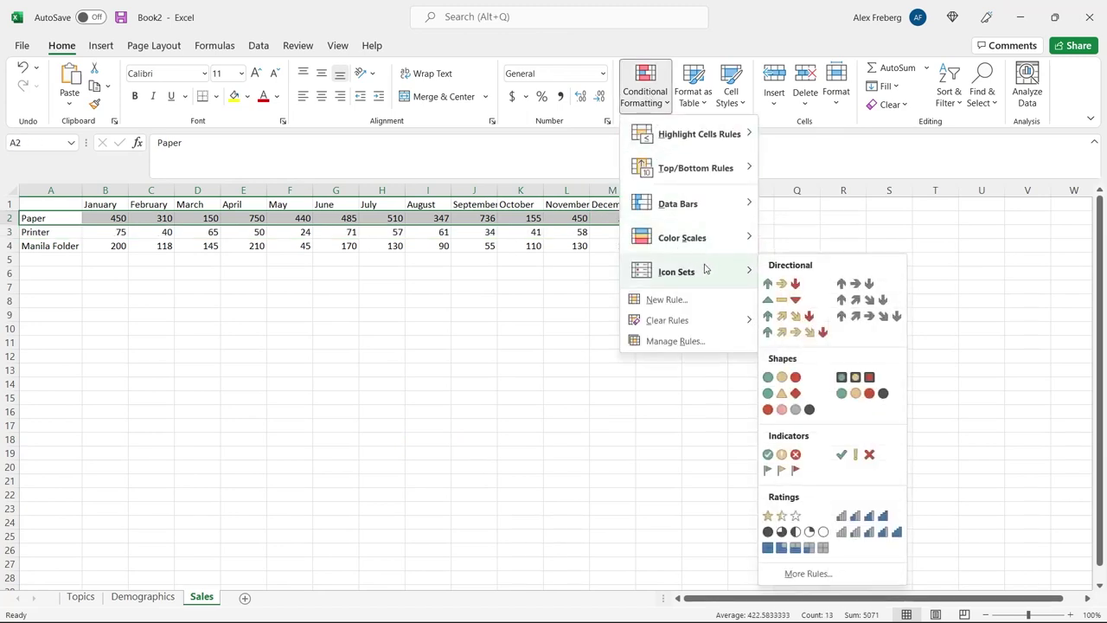
click(782, 282)
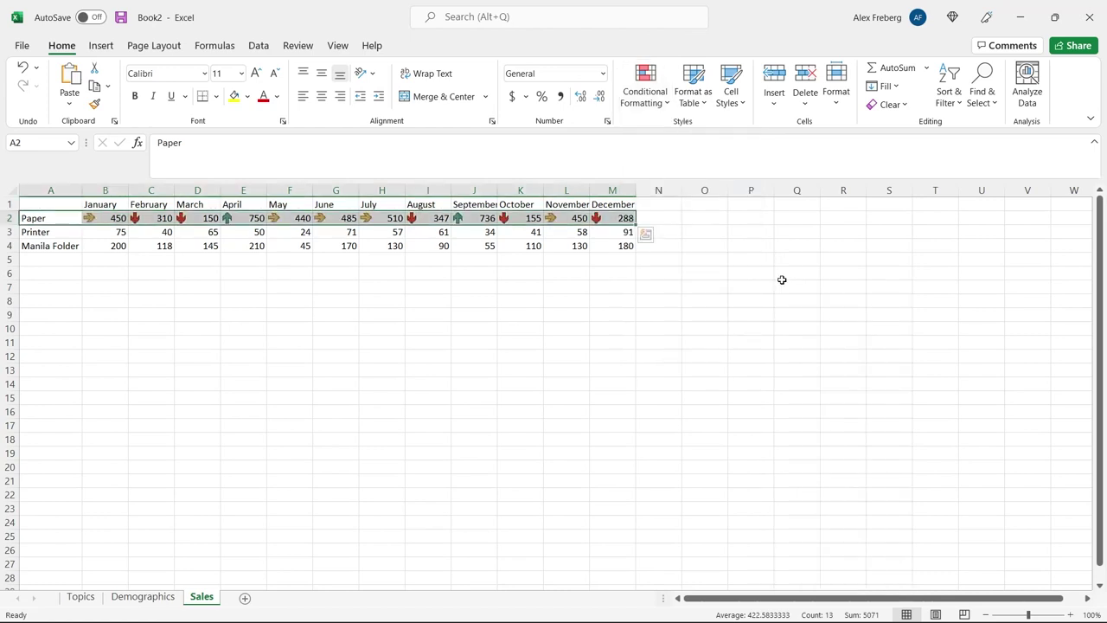
click(419, 275)
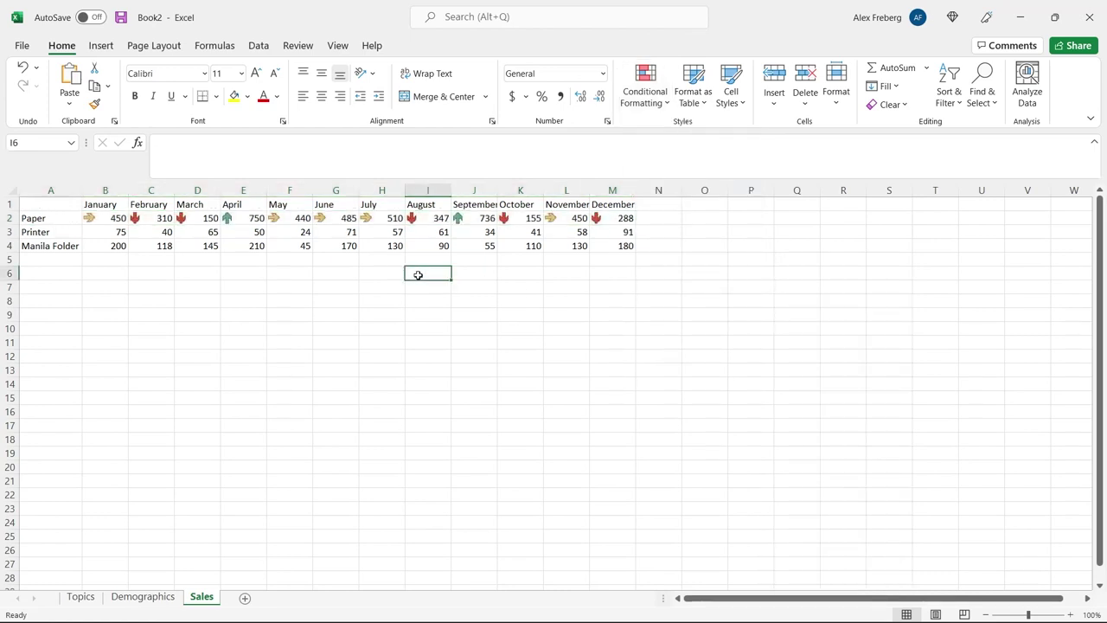
click(104, 219)
click(153, 218)
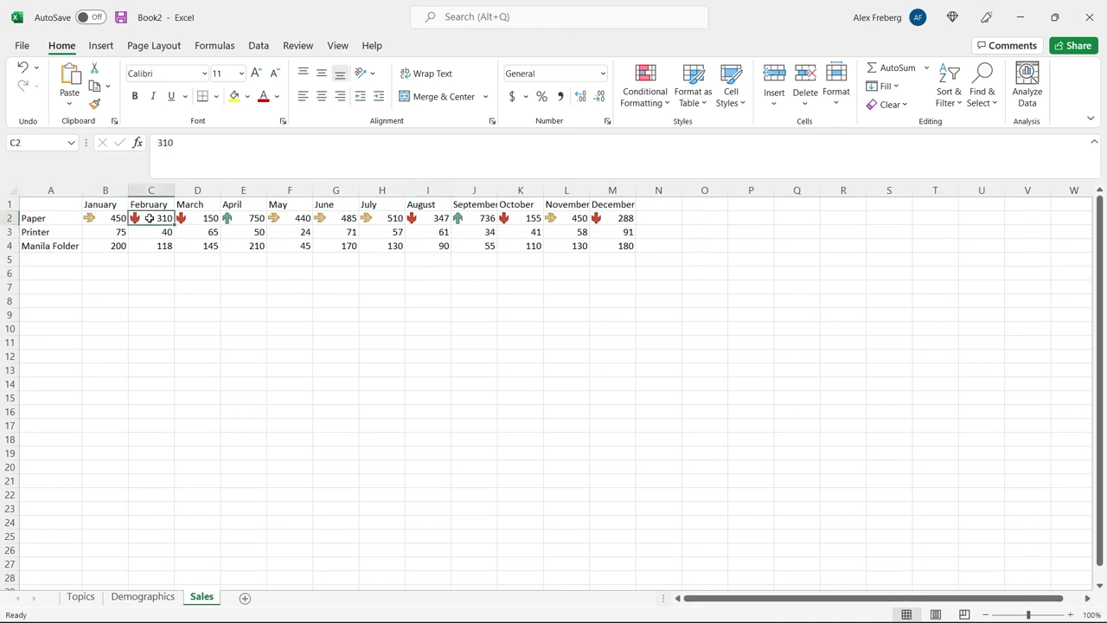
click(240, 219)
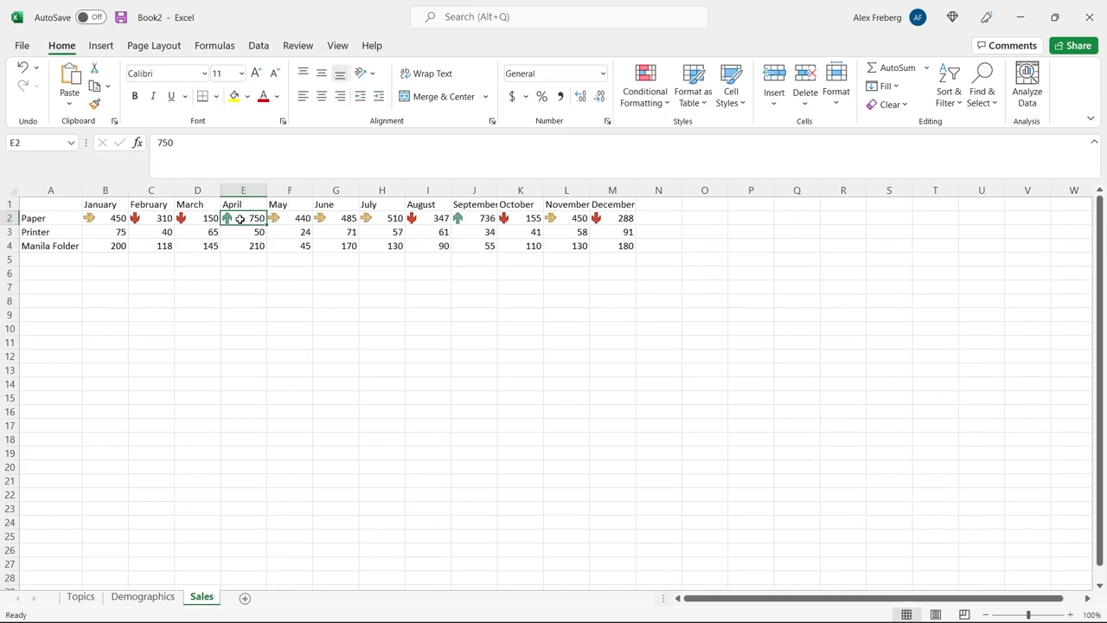
click(386, 293)
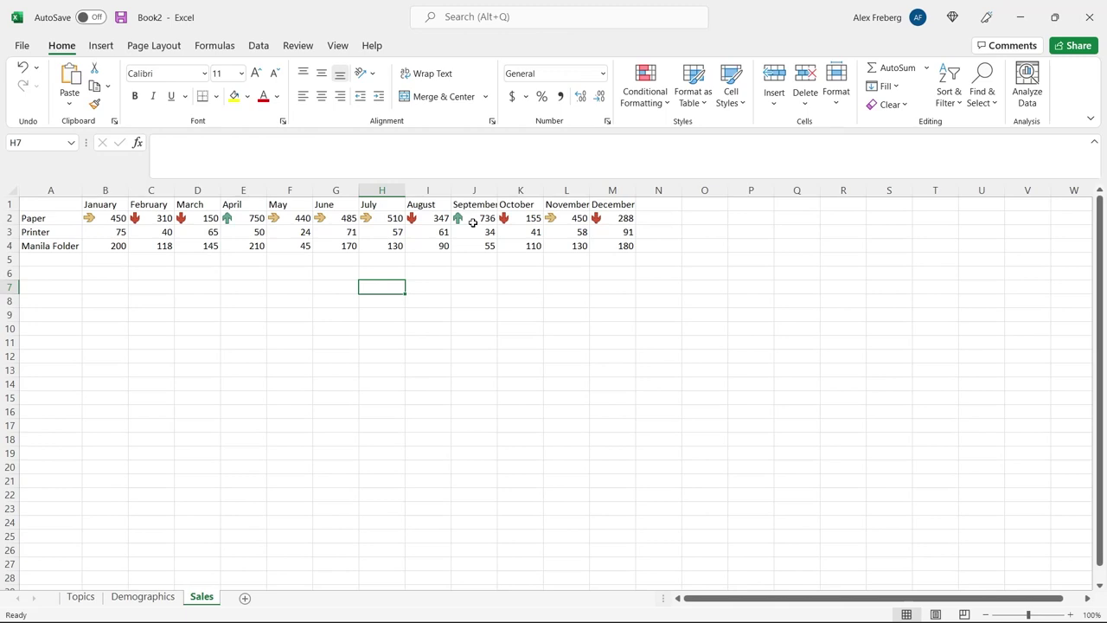
Try the colored three-arrow icon set on all monthly sales figures together, B2:M4
drag(106, 218, 626, 244)
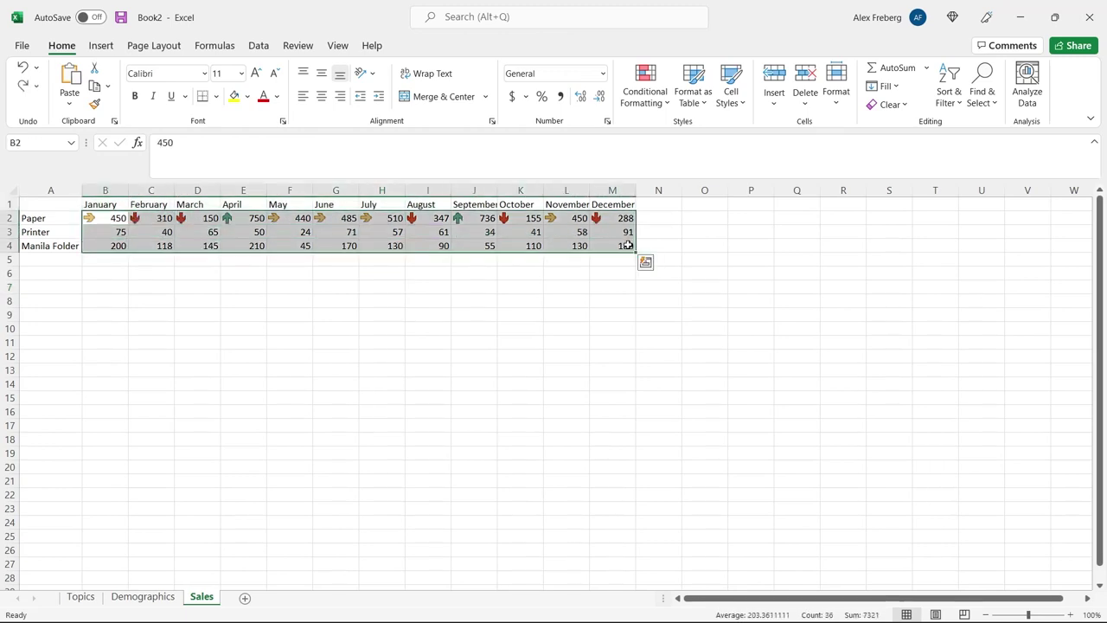
click(644, 93)
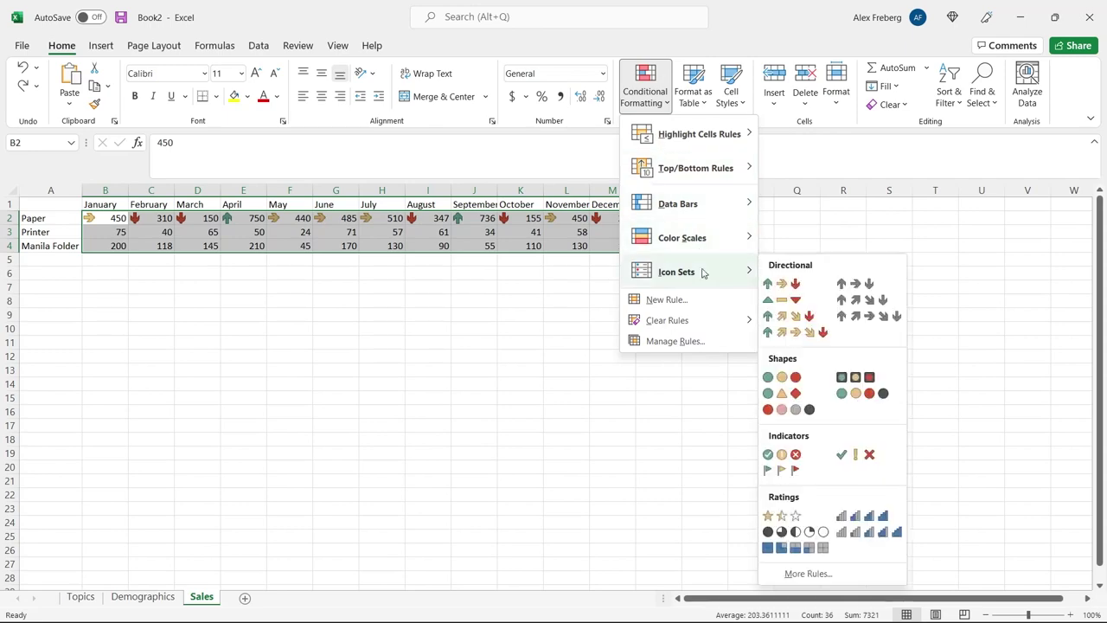
click(781, 284)
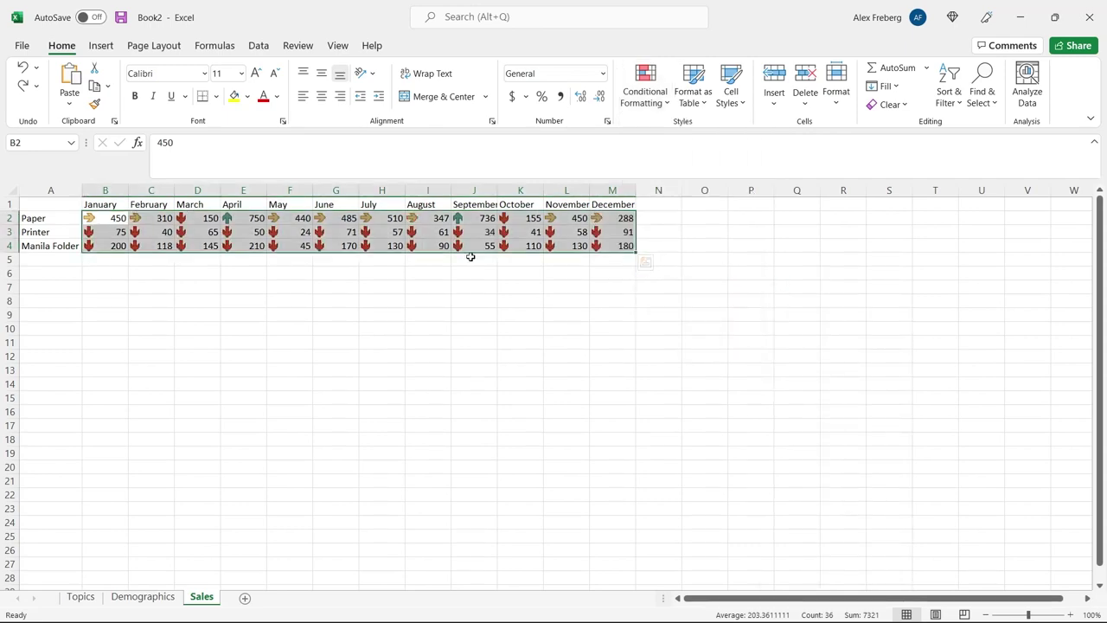
click(432, 287)
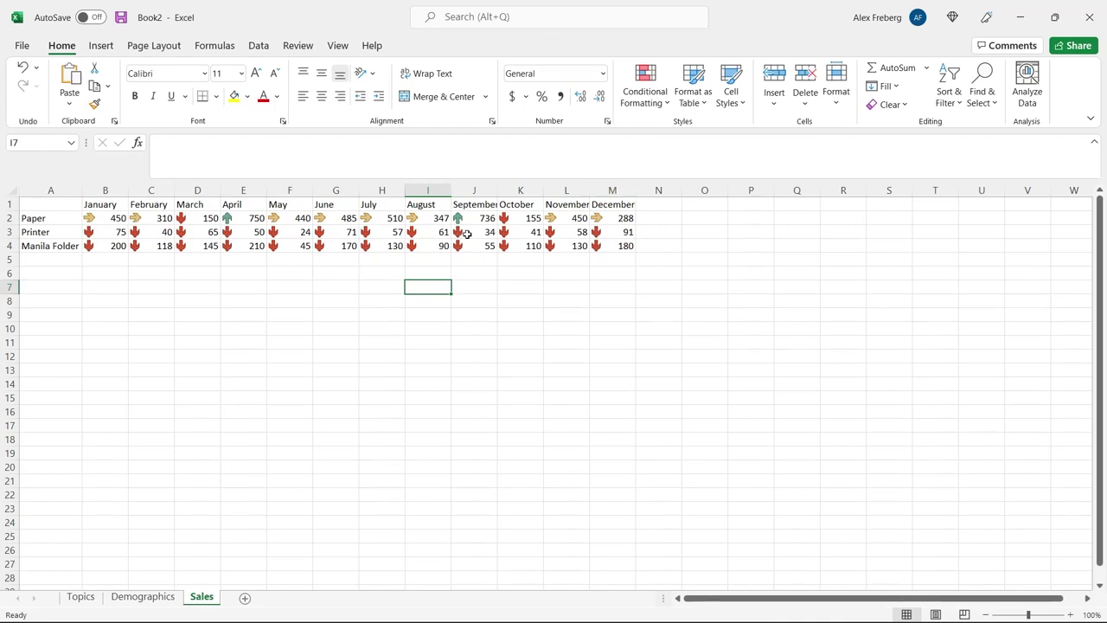
click(303, 234)
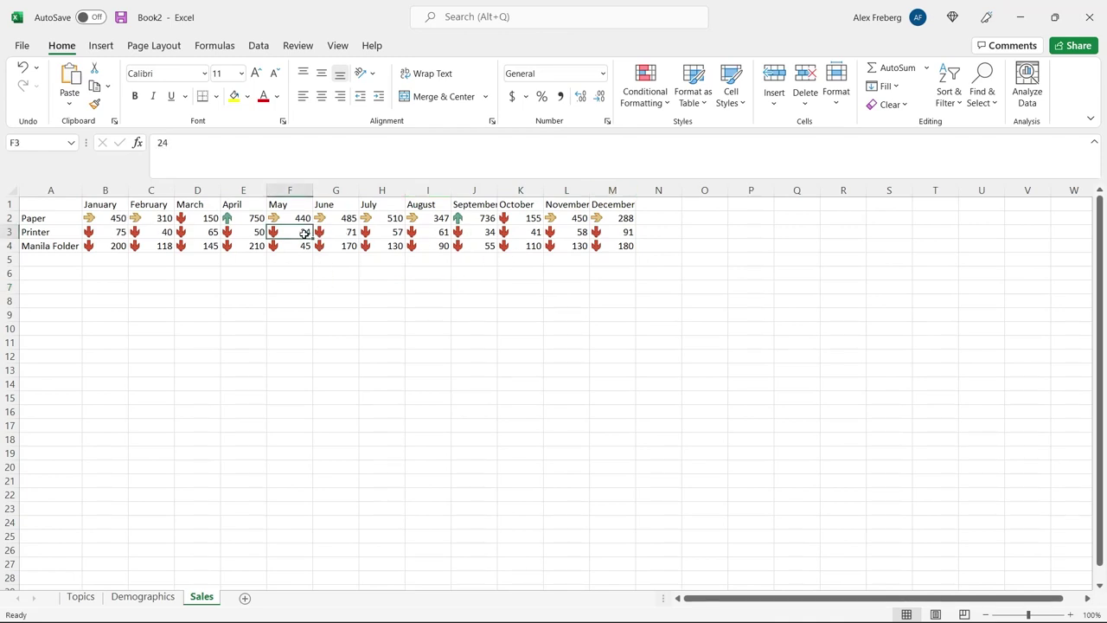
click(244, 228)
click(207, 232)
click(112, 221)
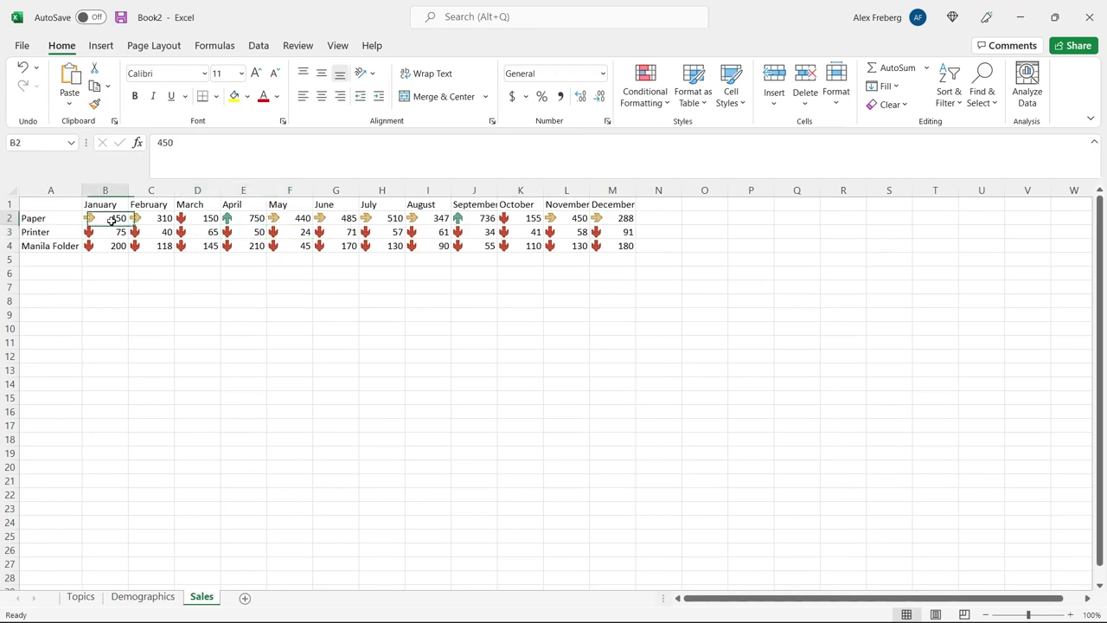
click(246, 220)
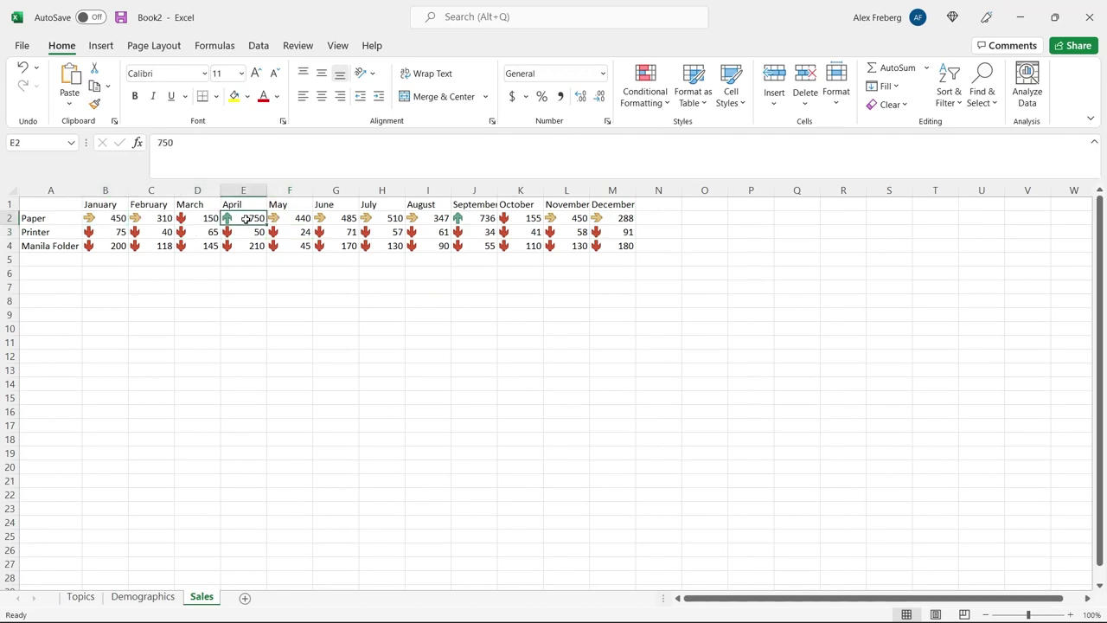
click(237, 228)
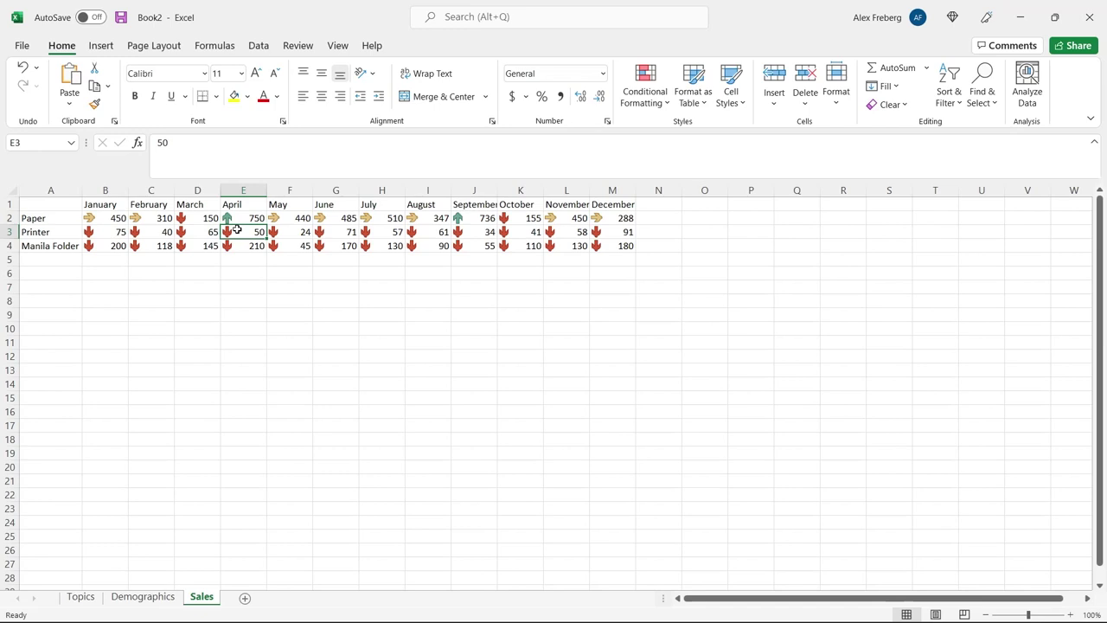
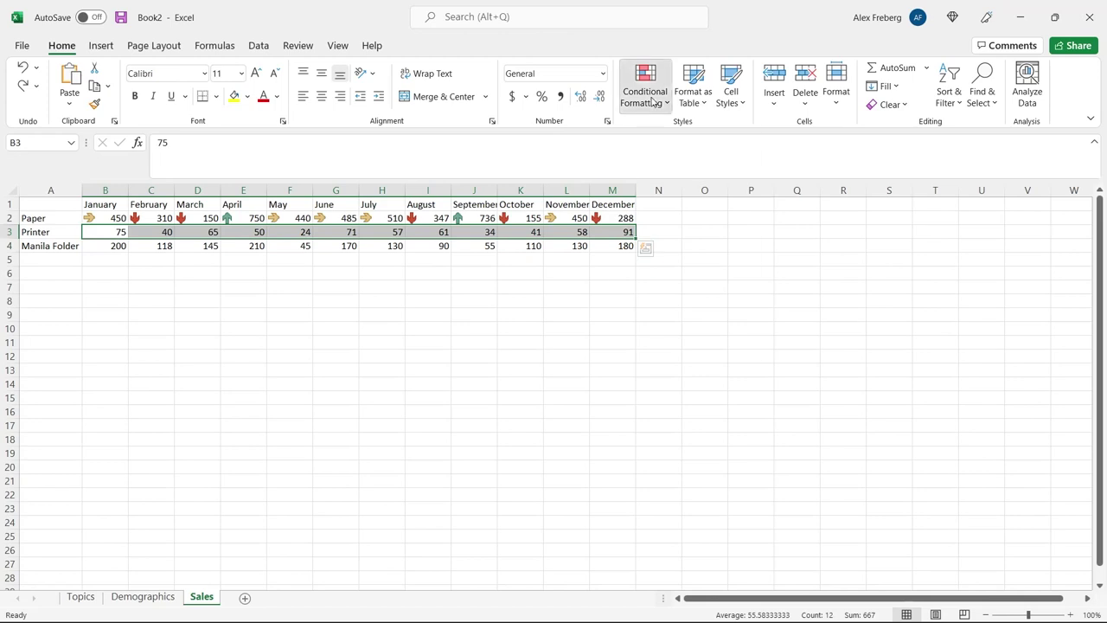
Apply the colored three-arrow icon set to the Printer row's monthly figures only, B3:M3
click(651, 100)
mouse_move(702, 272)
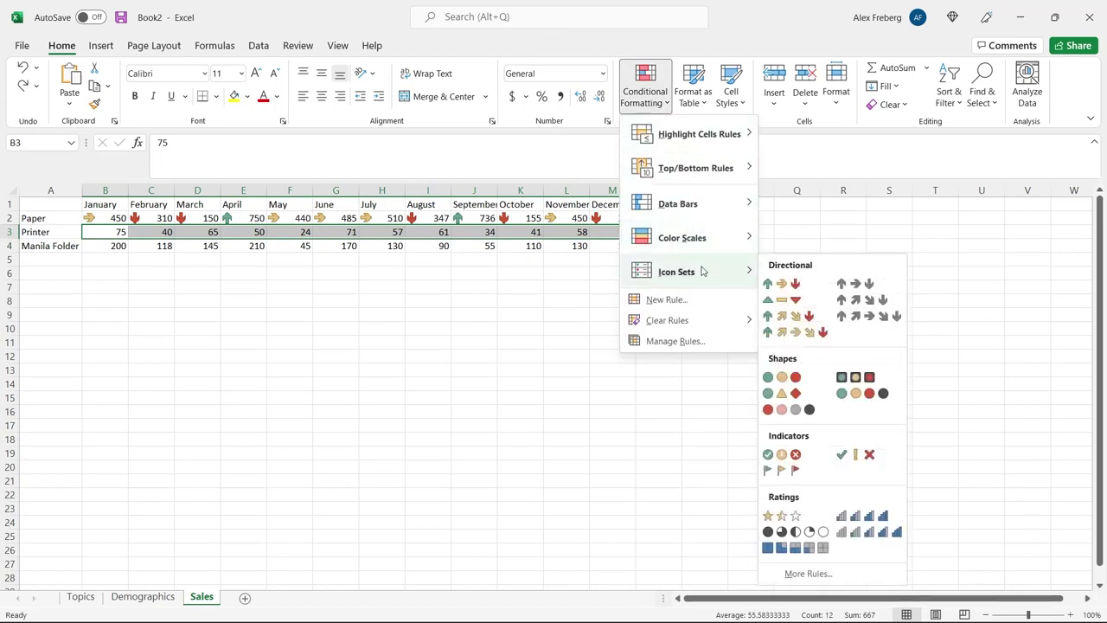
click(775, 282)
click(447, 307)
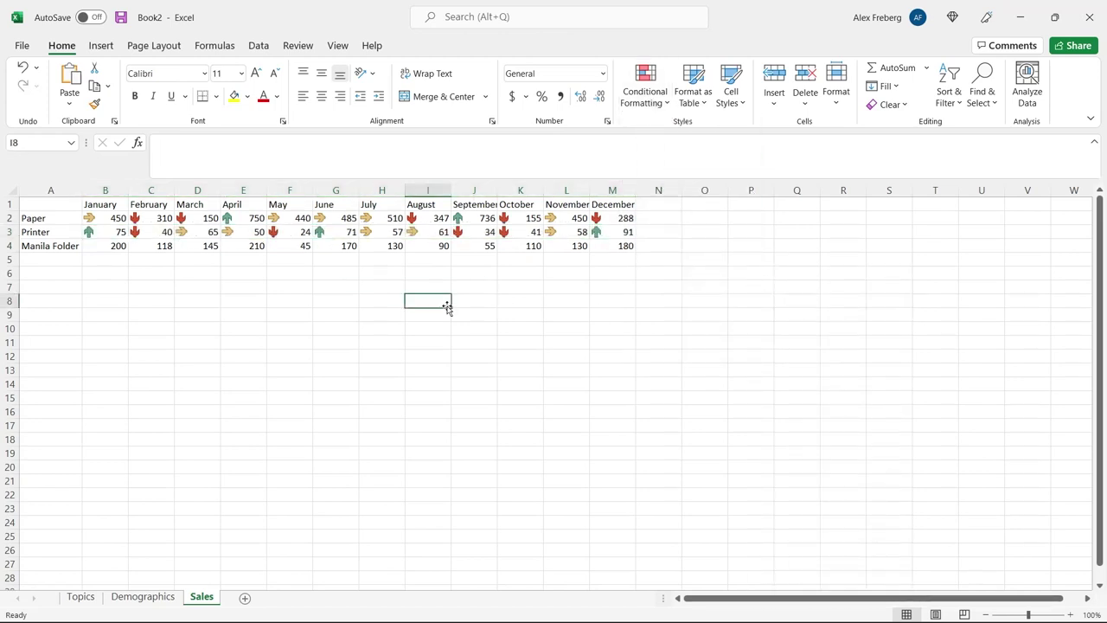
click(63, 227)
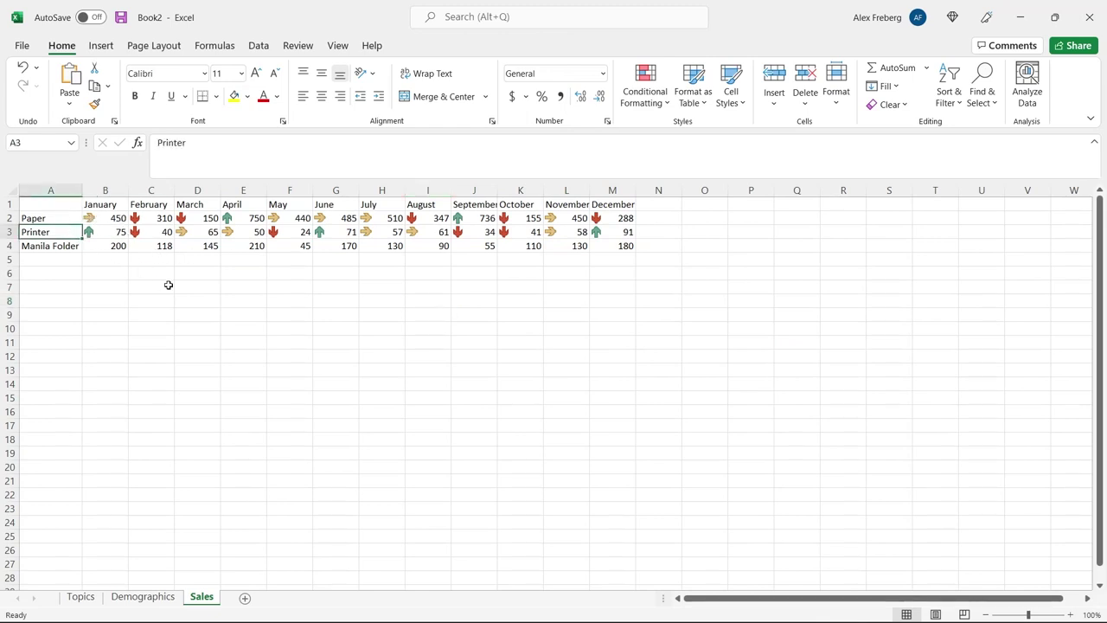
Preview icon sets such as the three colored flags on the Manila Folder row's figures, B4:M4
drag(113, 246, 606, 246)
click(646, 87)
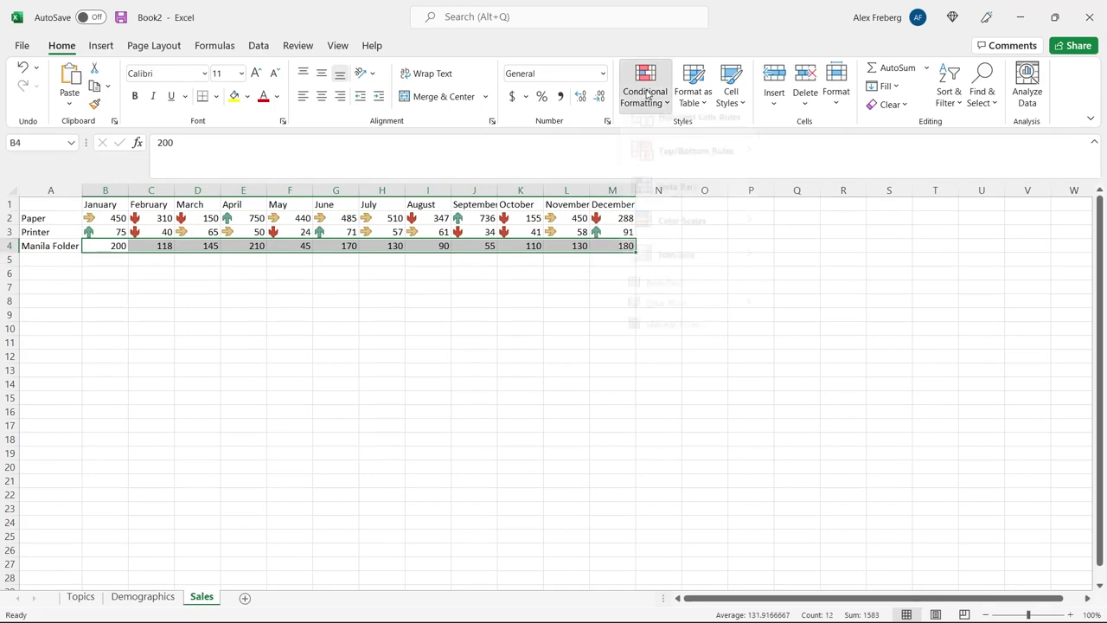
mouse_move(710, 271)
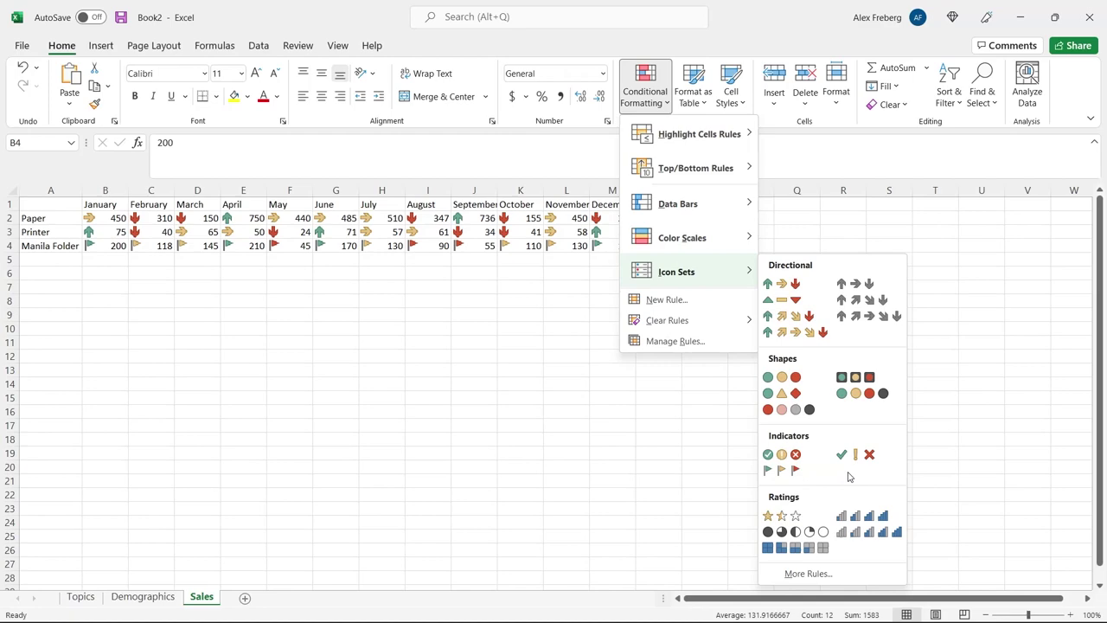
click(610, 491)
On the Demographics sheet, apply the green-yellow-red color scale to the Salary column
click(147, 597)
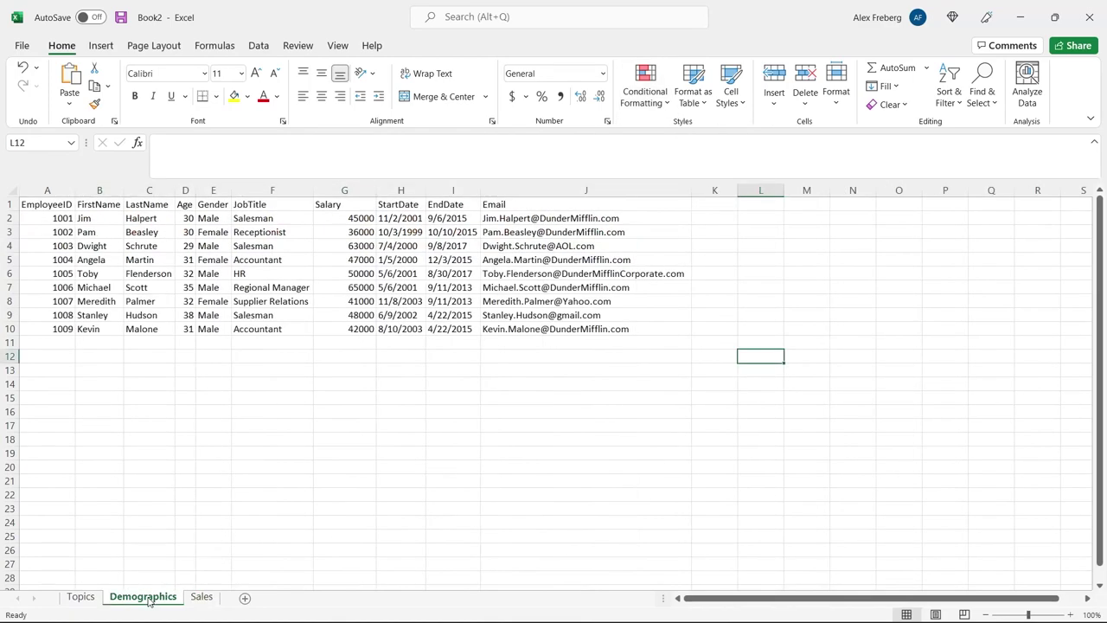
click(346, 191)
click(644, 87)
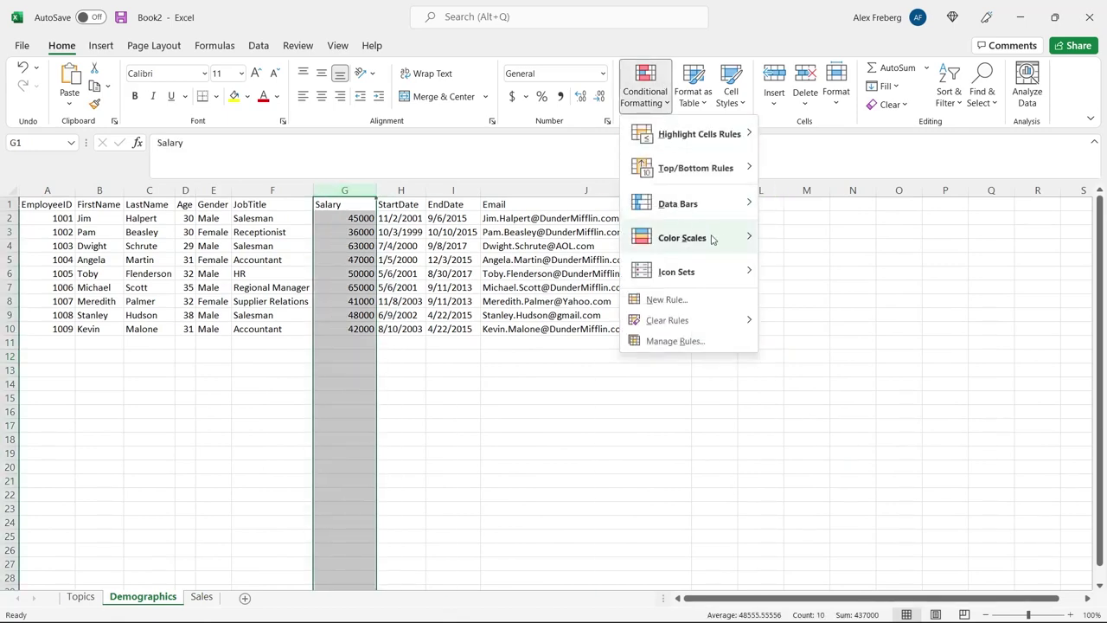
mouse_move(717, 241)
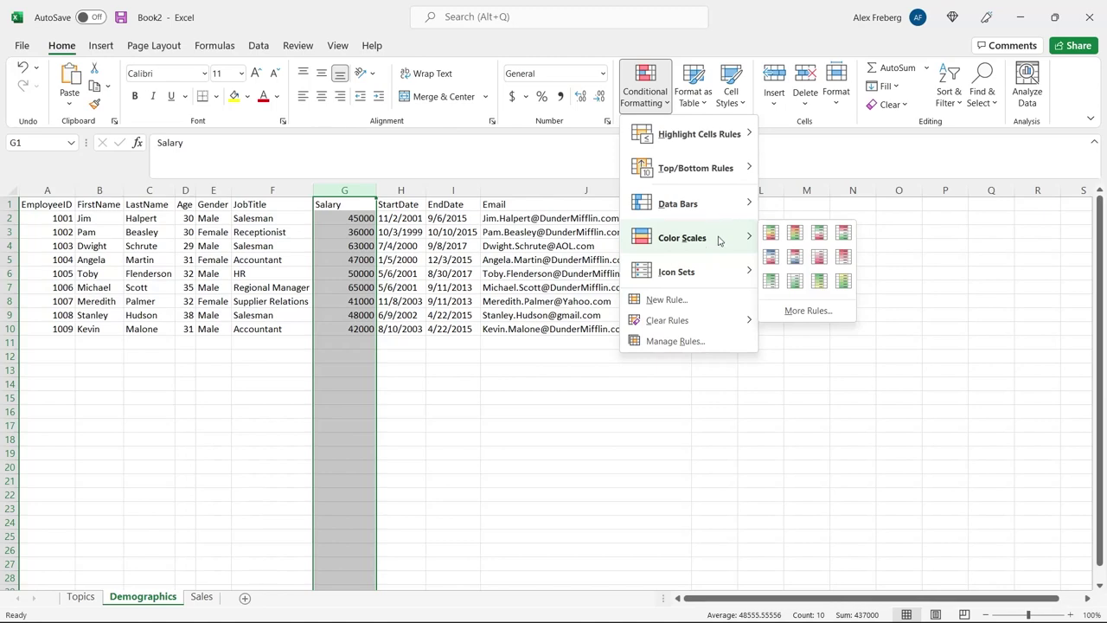
click(769, 235)
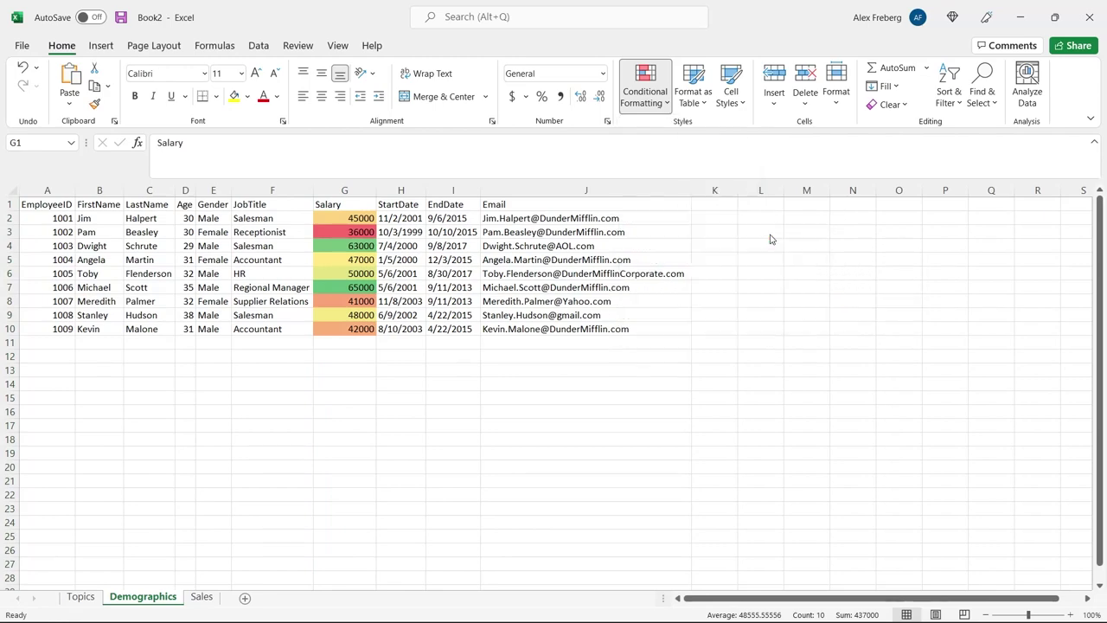
click(359, 246)
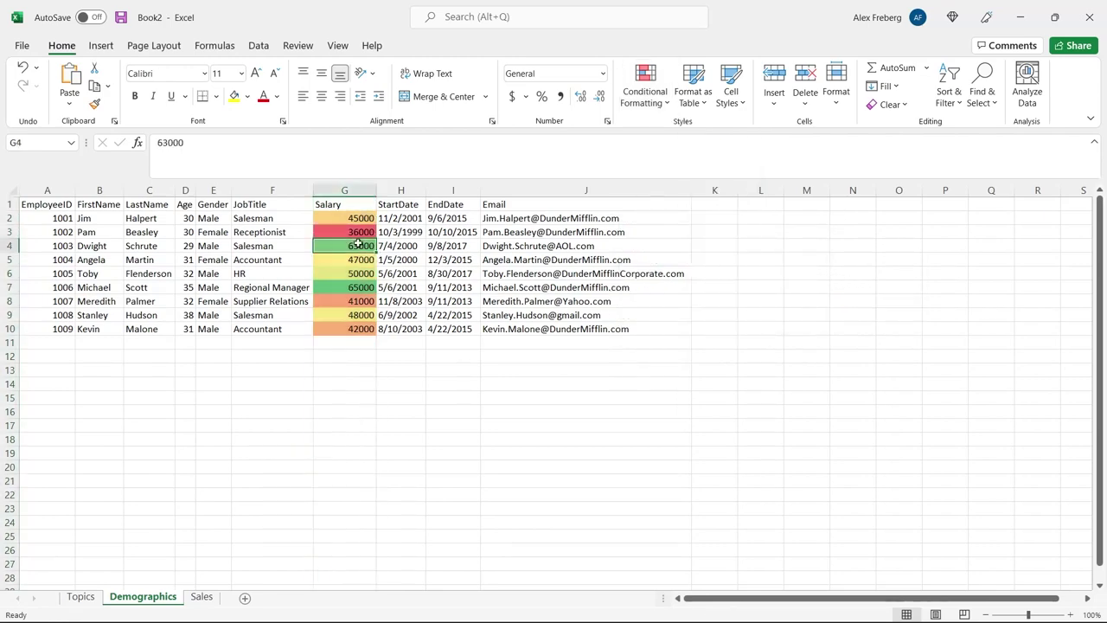
click(349, 232)
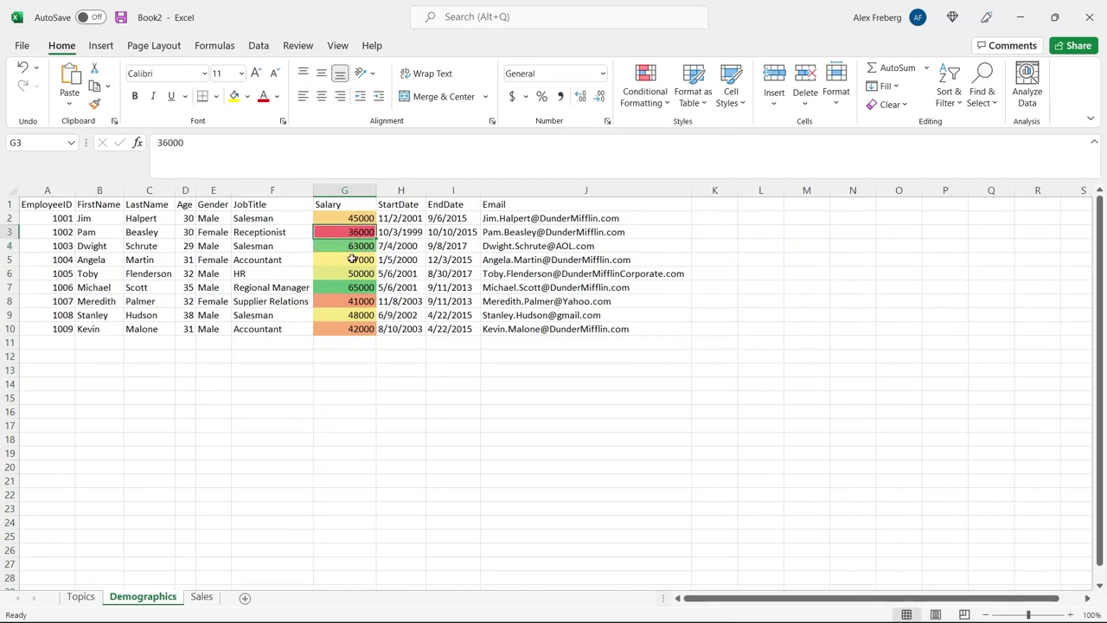
Apply the blue-white-red color scale to the whole Salary column instead
click(638, 104)
click(329, 212)
click(335, 191)
click(644, 91)
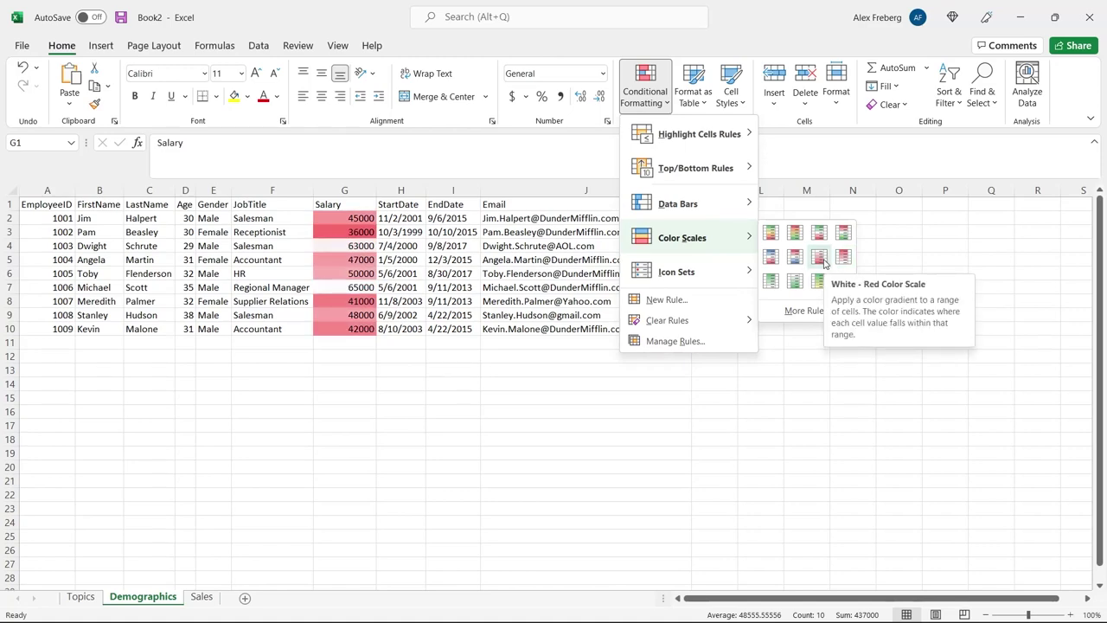
click(769, 257)
click(359, 258)
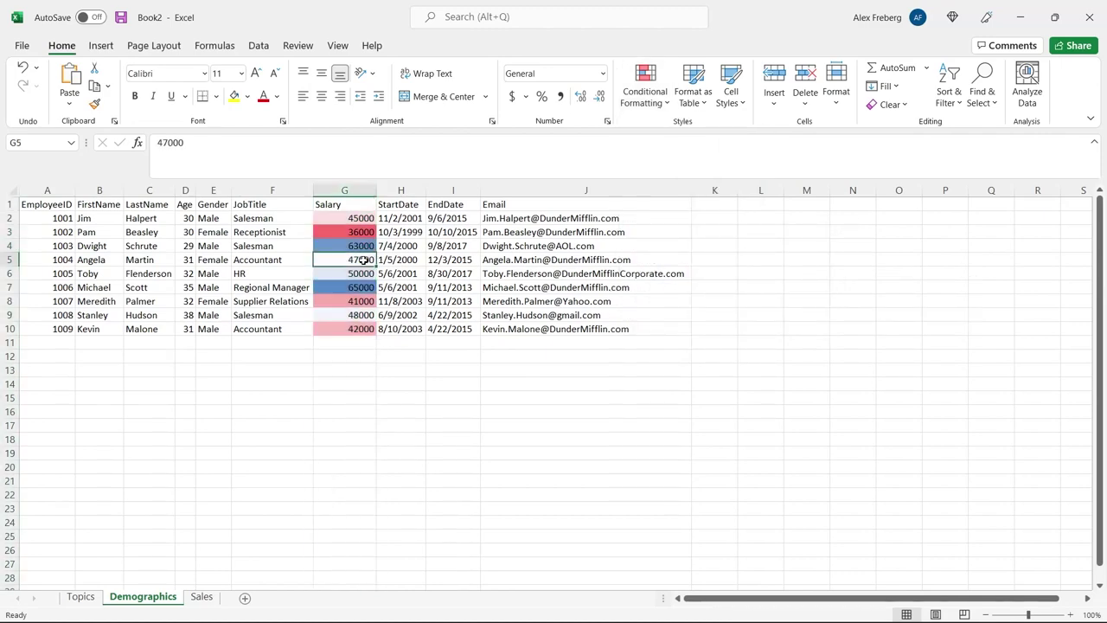
click(352, 247)
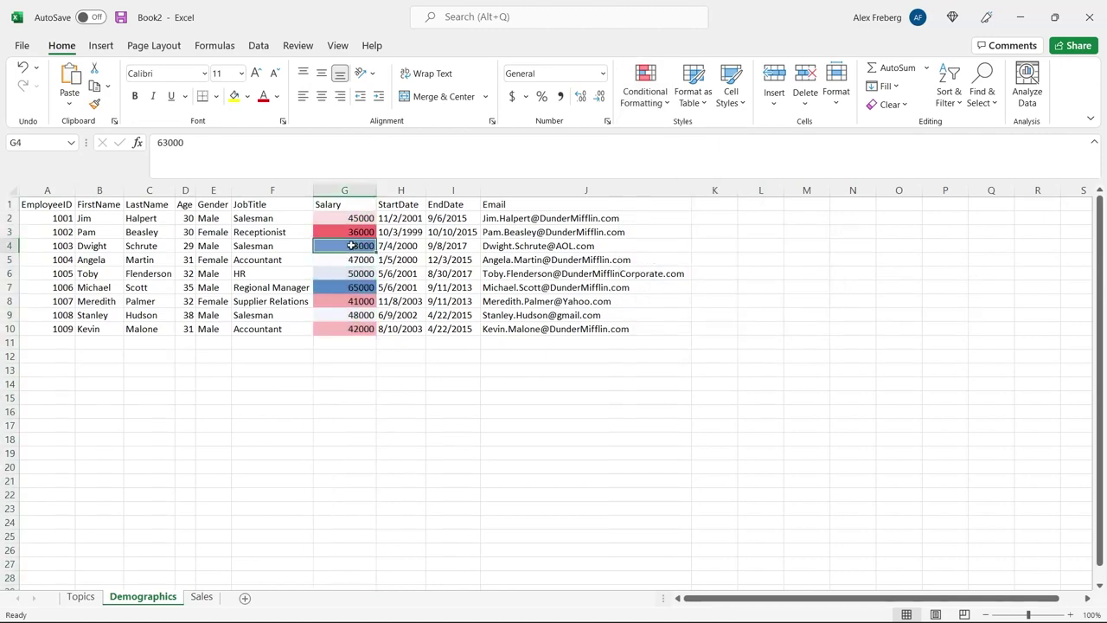
Add blue gradient-fill data bars to the whole Salary column on top of its color scale
click(352, 232)
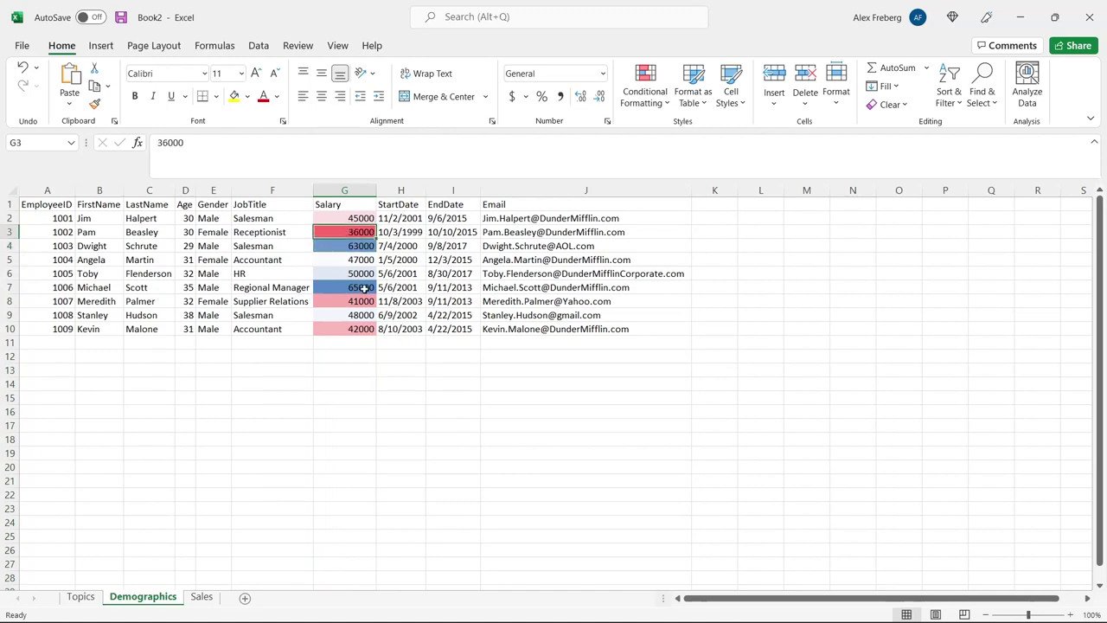
click(345, 189)
click(638, 97)
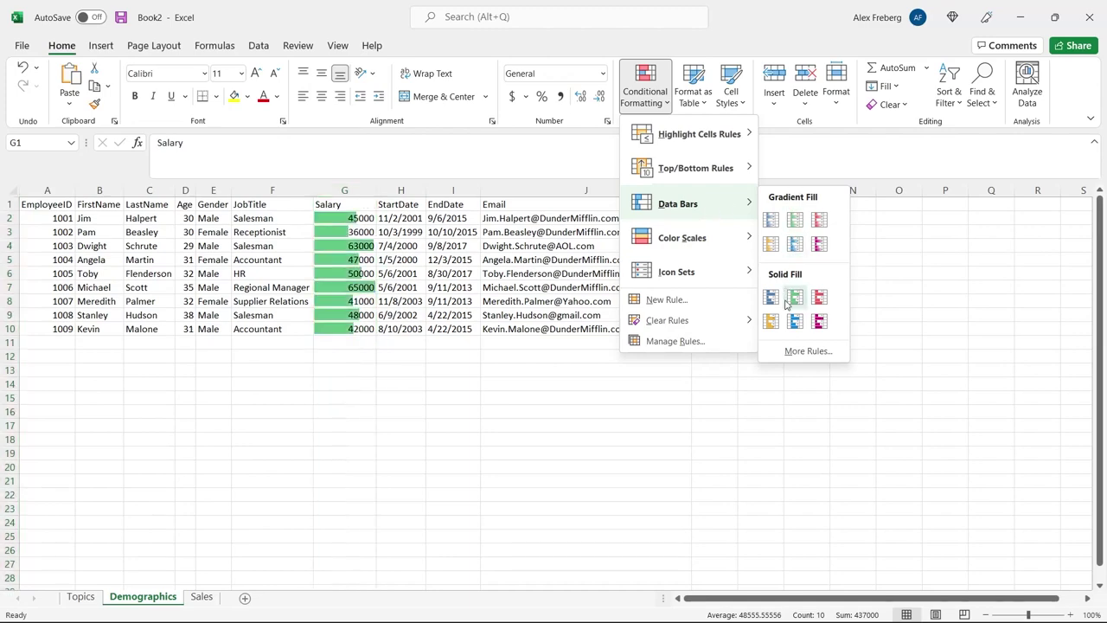
click(772, 222)
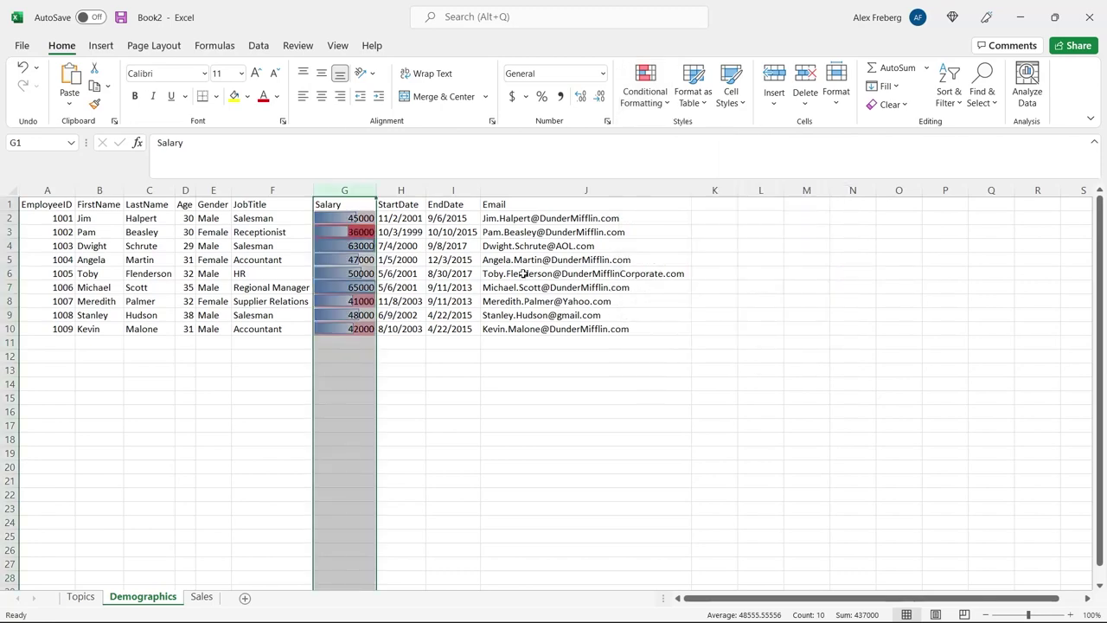
click(437, 394)
Clear all conditional formatting rules from the Salary column
click(356, 190)
click(645, 86)
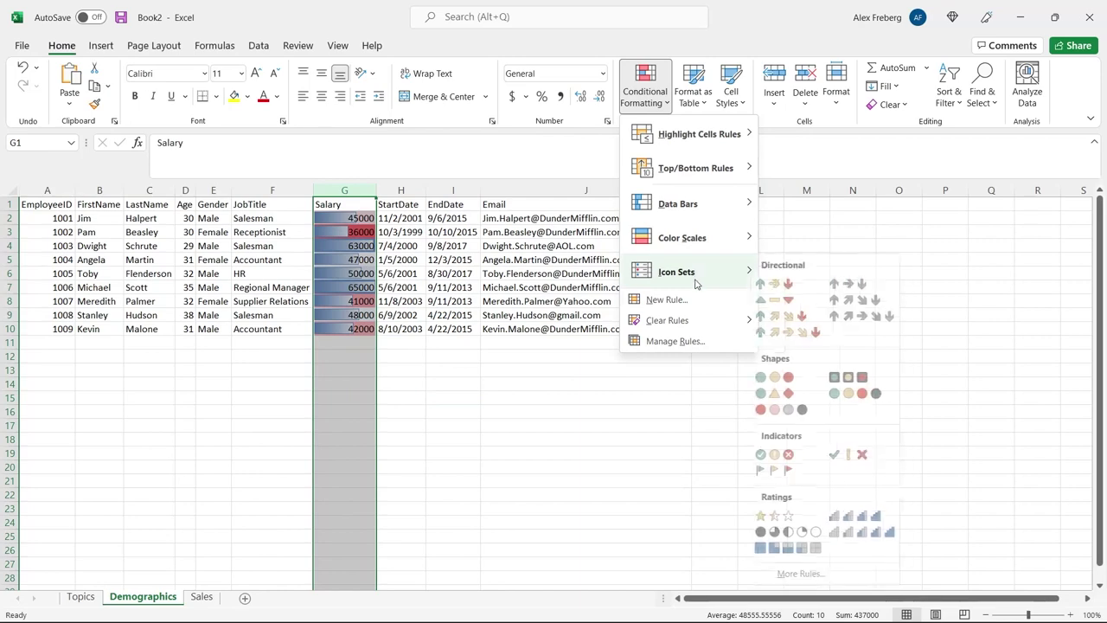
mouse_move(692, 322)
click(784, 324)
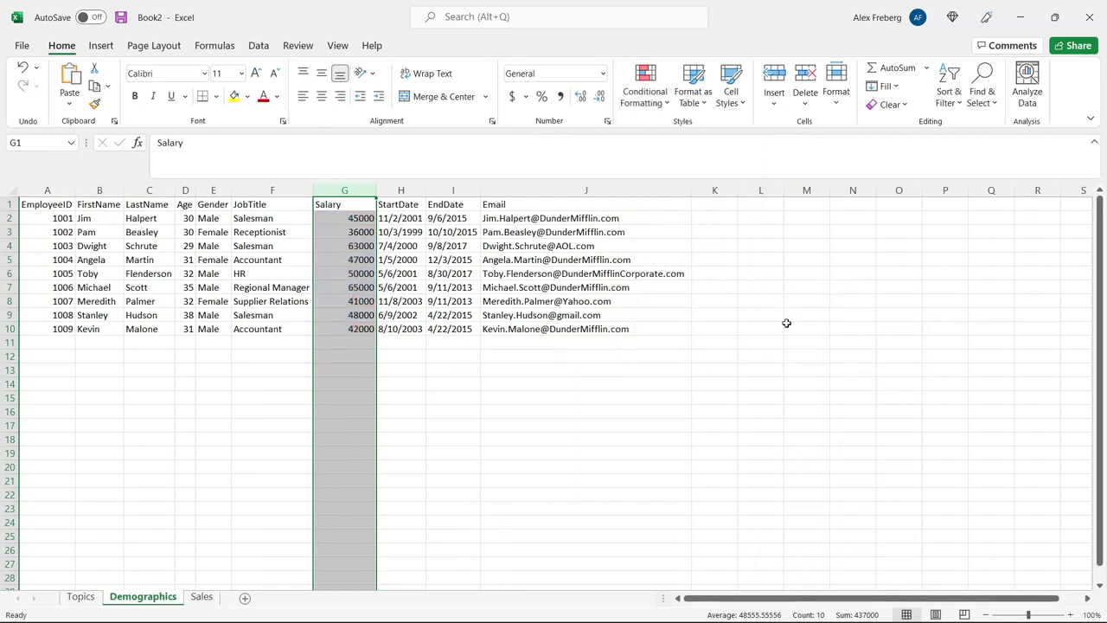
Apply blue gradient-fill data bars to the cleared Salary column and compare the bars of the highest and lowest salaries
click(376, 191)
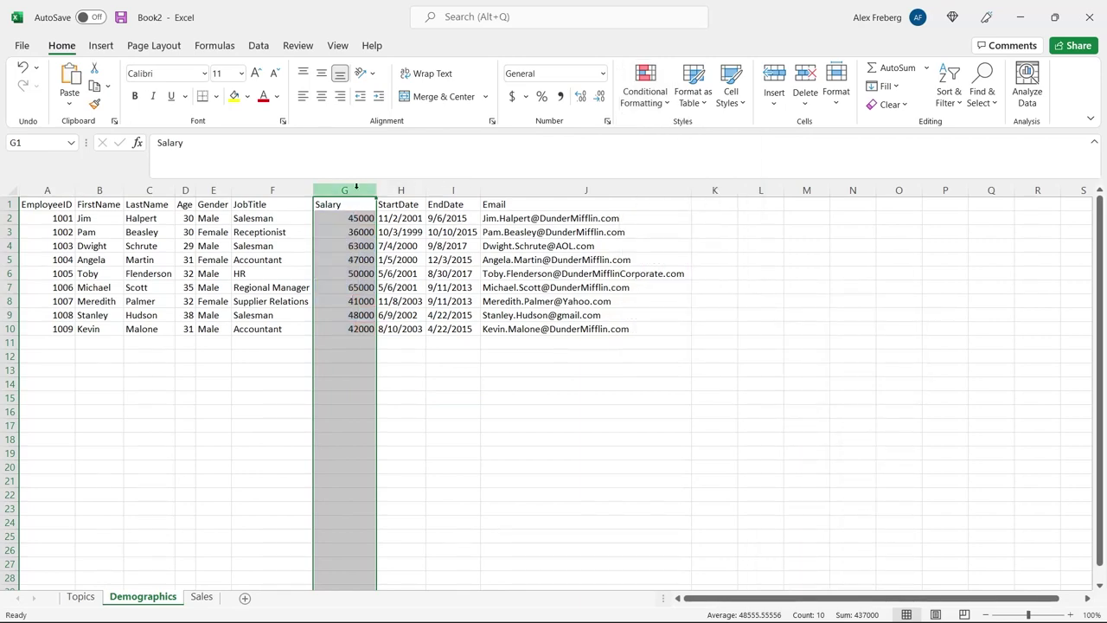
click(658, 100)
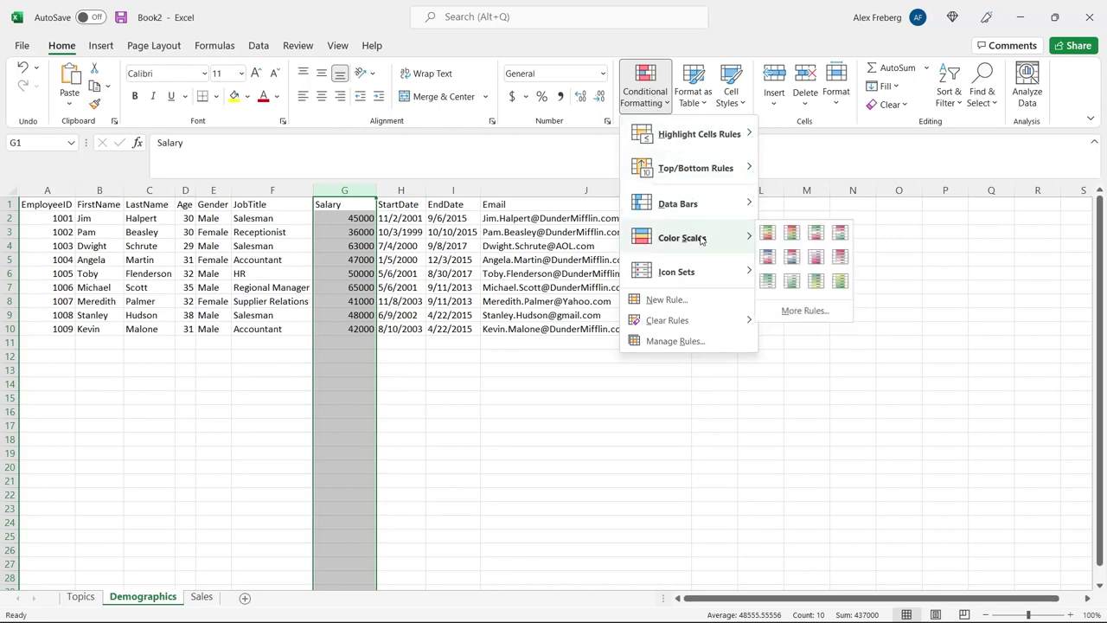
click(773, 221)
click(423, 275)
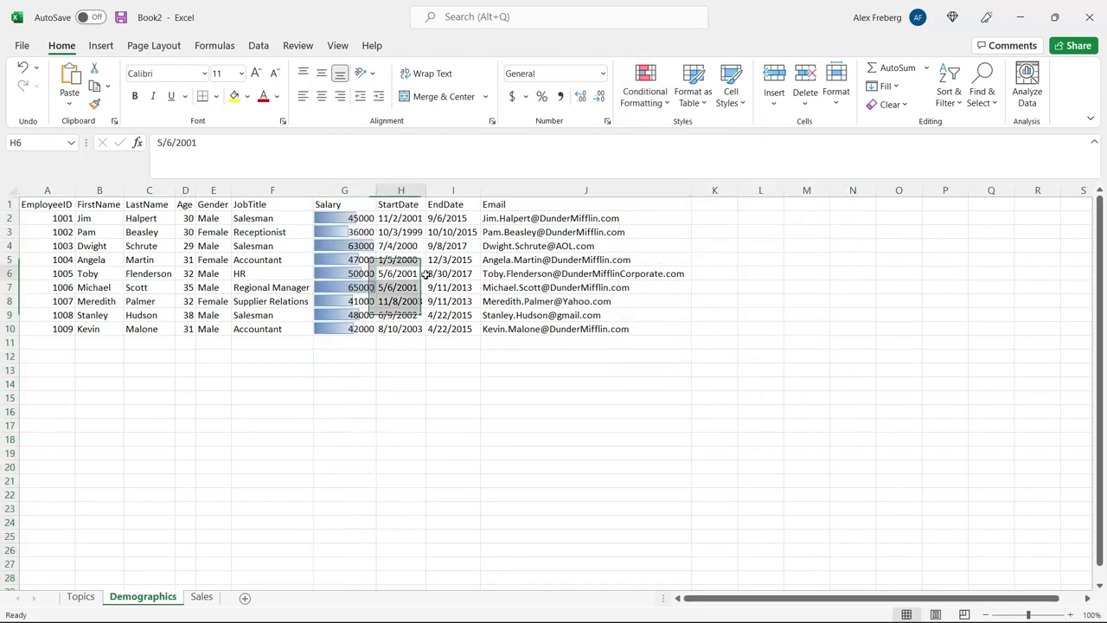
click(357, 244)
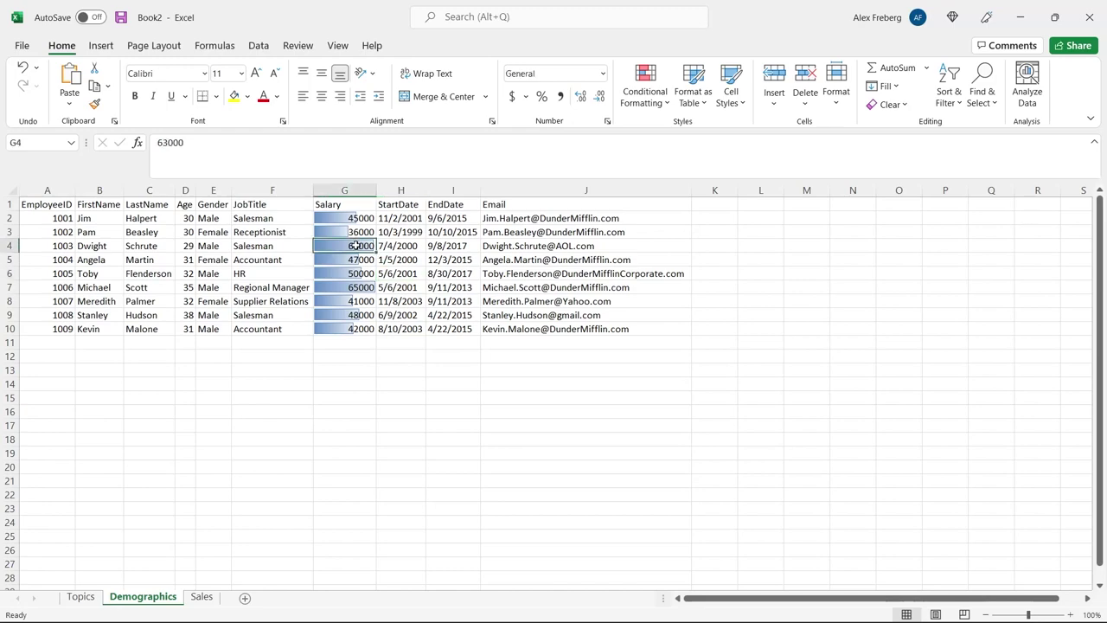
click(356, 289)
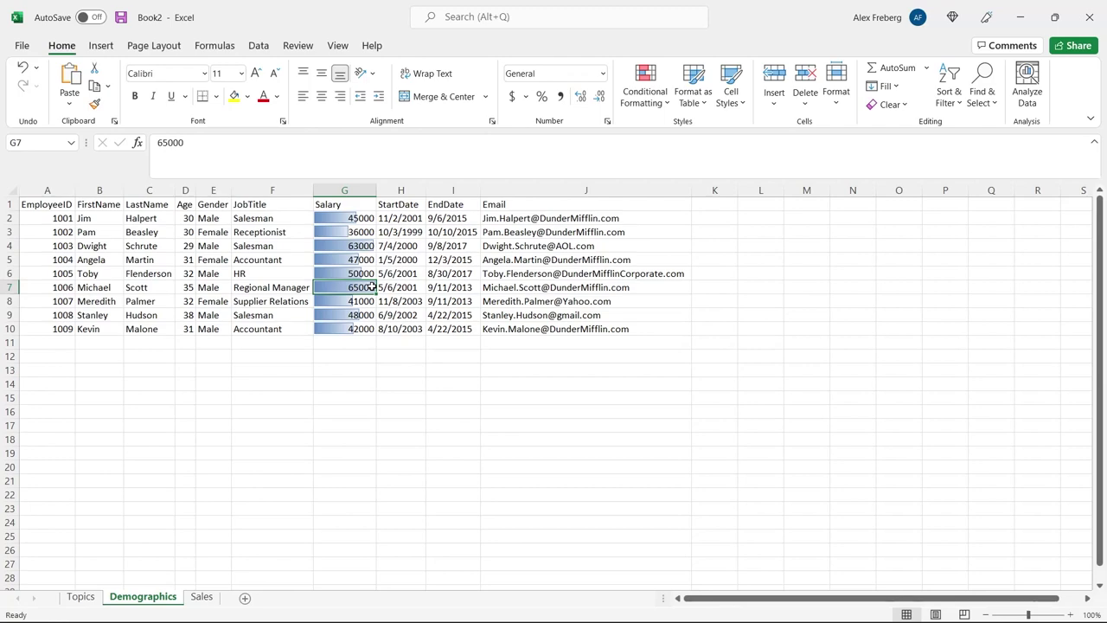
click(353, 234)
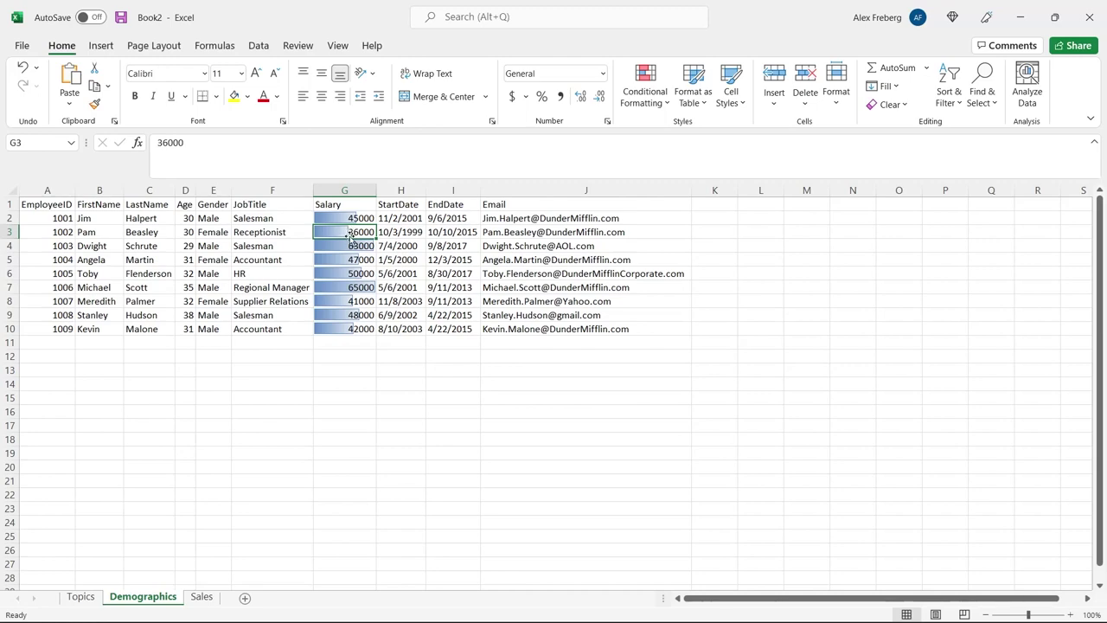
Widen column G considerably to spread out its data bars, and bring it back to slightly wider than its original width
drag(373, 195, 502, 204)
click(469, 367)
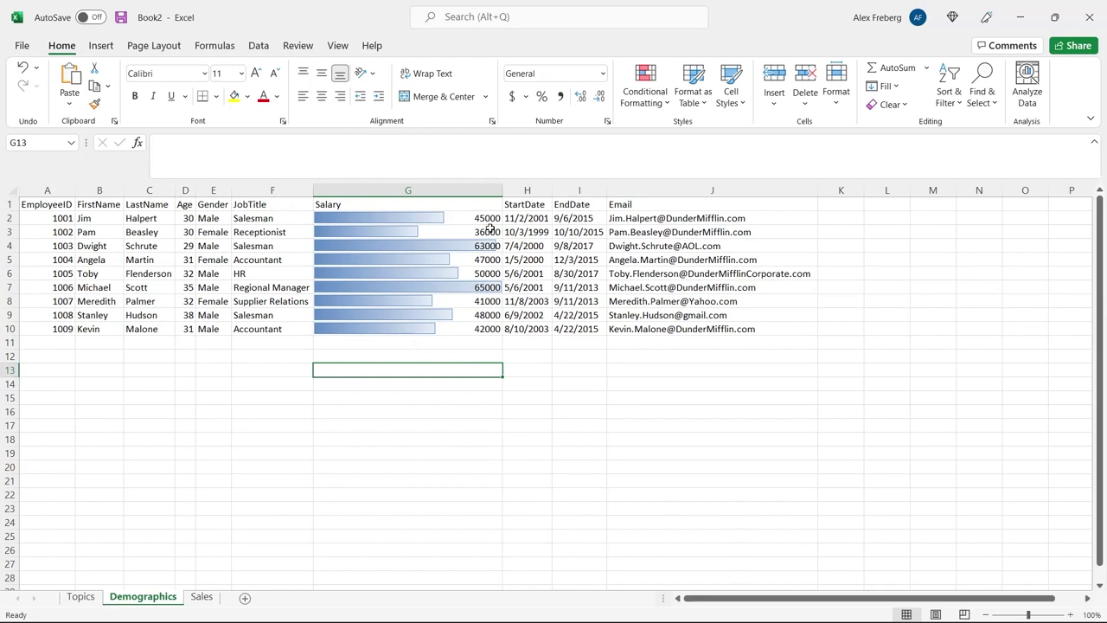
drag(502, 185, 401, 190)
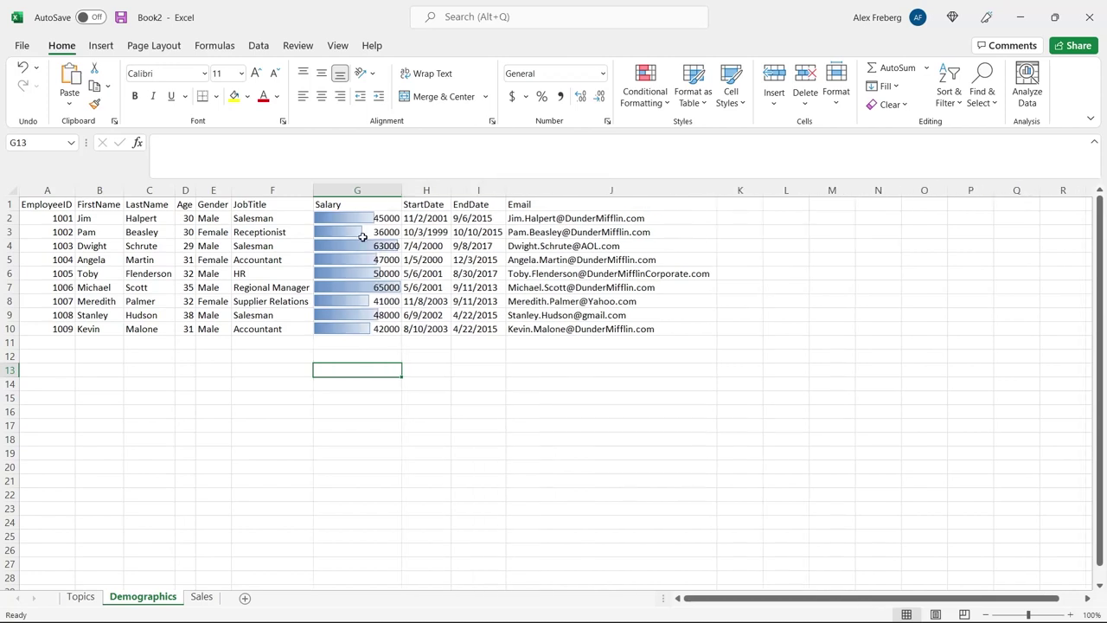
Remove the data bars by clearing the conditional formatting rules from the selected Salary column
click(372, 190)
click(645, 86)
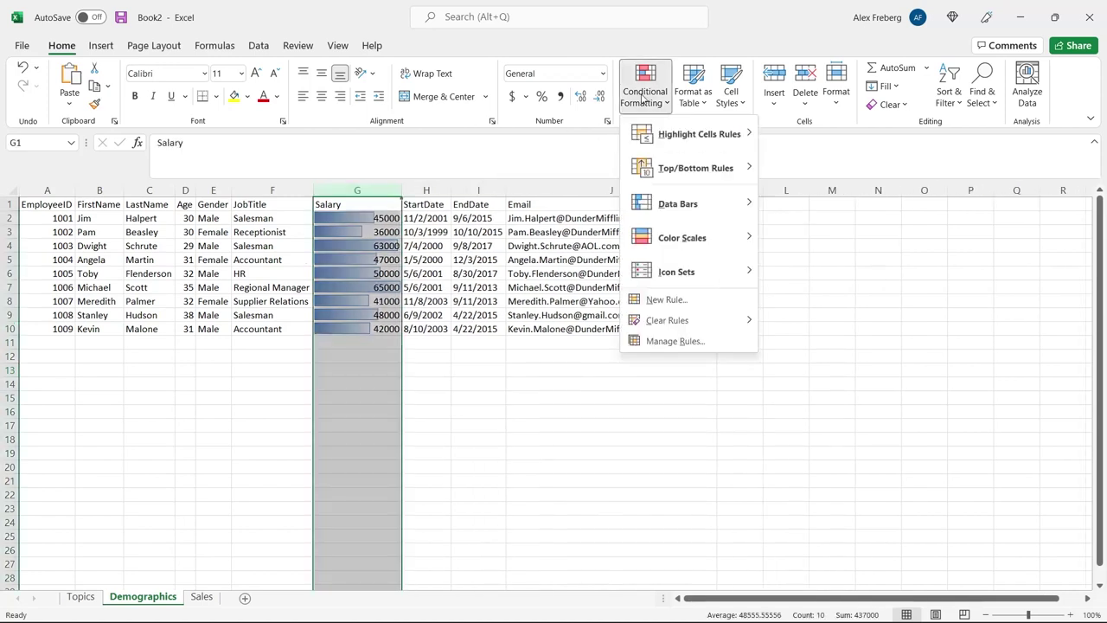
mouse_move(704, 324)
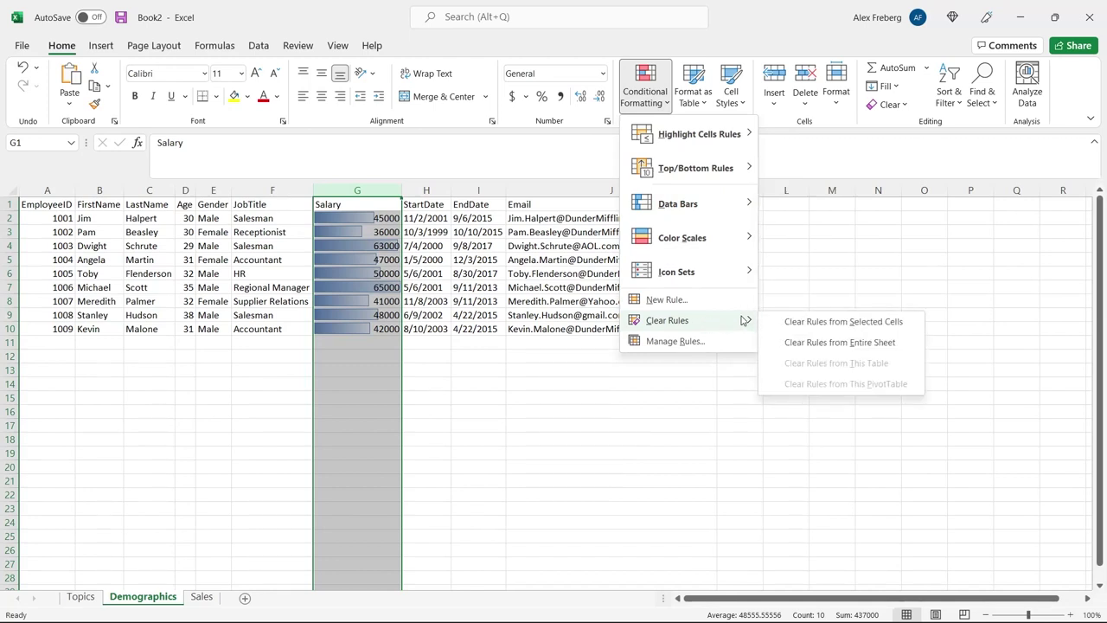
click(819, 322)
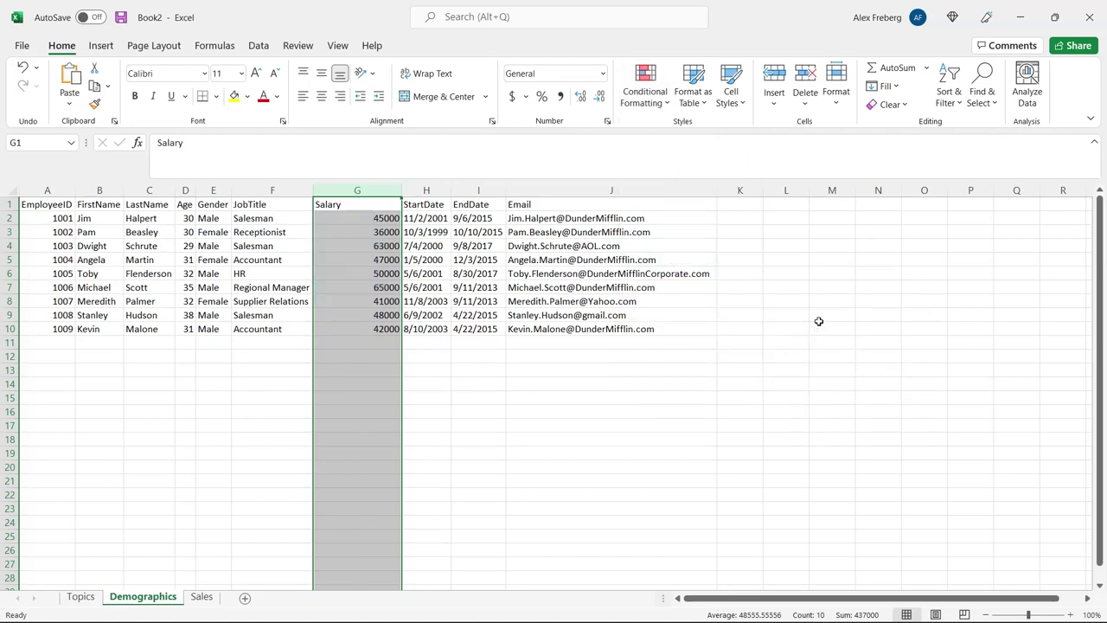
click(467, 358)
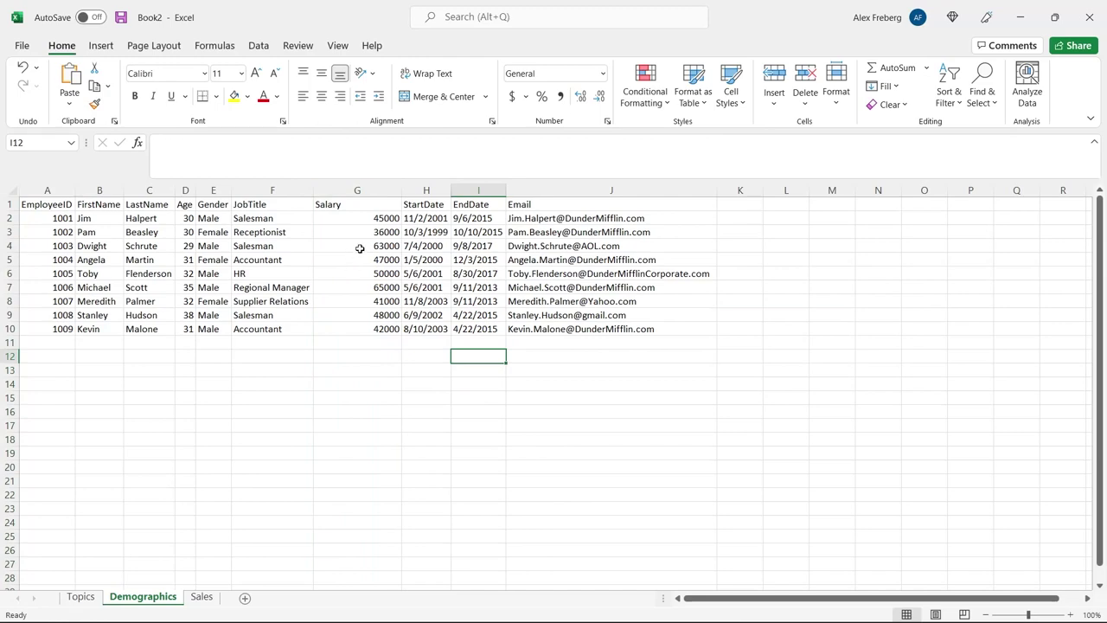
Highlight the above-average values in the Salary column with light red fill and dark red text
click(357, 190)
click(645, 91)
mouse_move(727, 173)
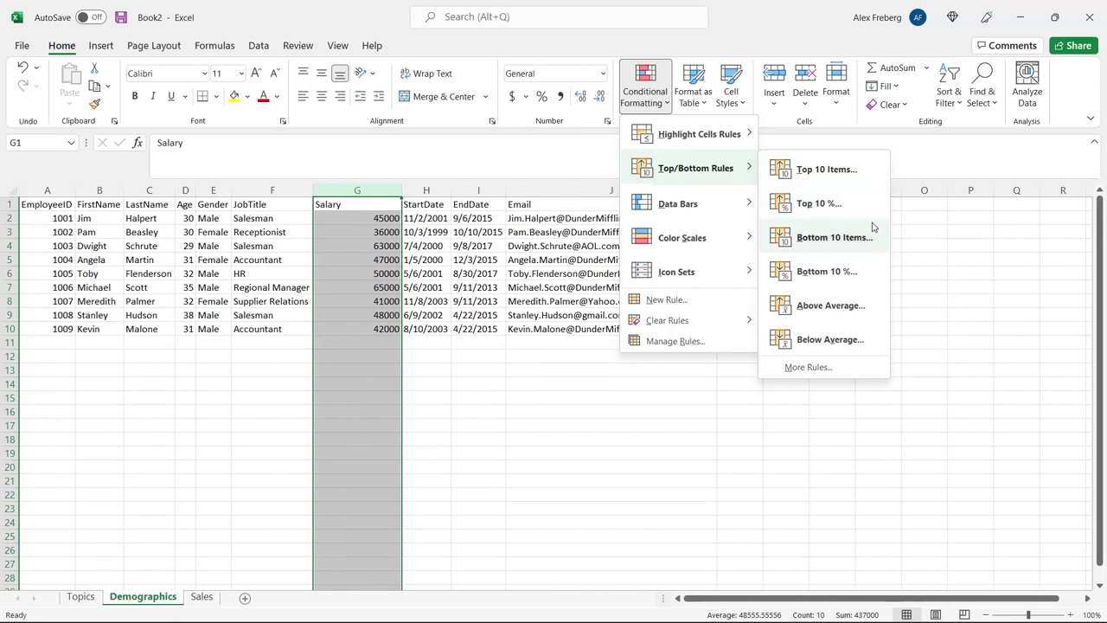
click(870, 305)
click(823, 205)
click(430, 289)
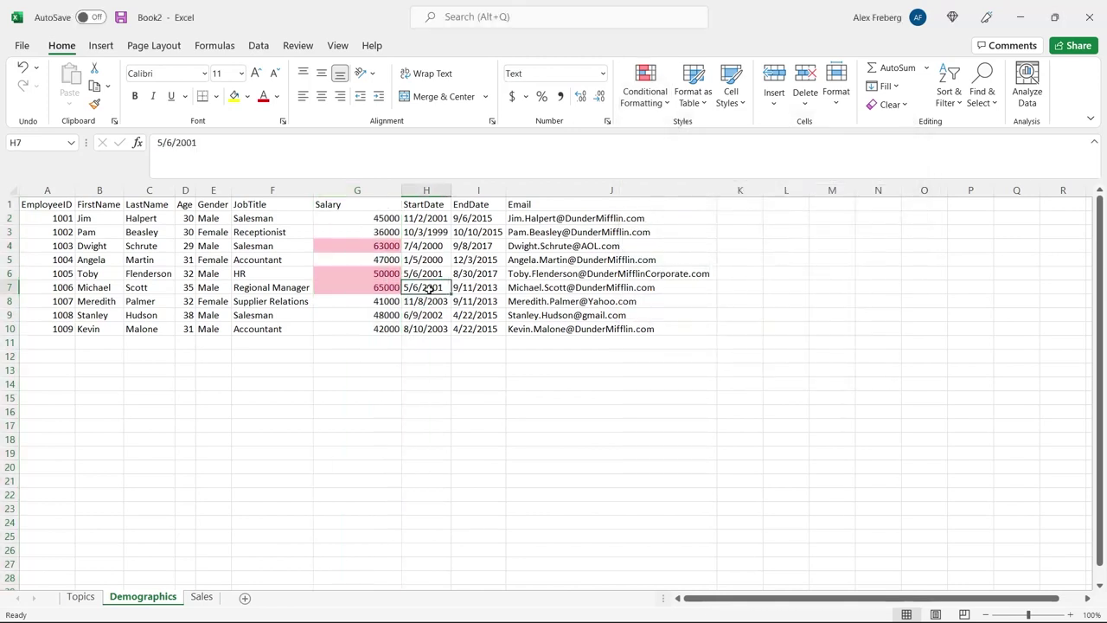
Compare the highlighted above-average salaries with the unhighlighted ones and their job titles
click(354, 287)
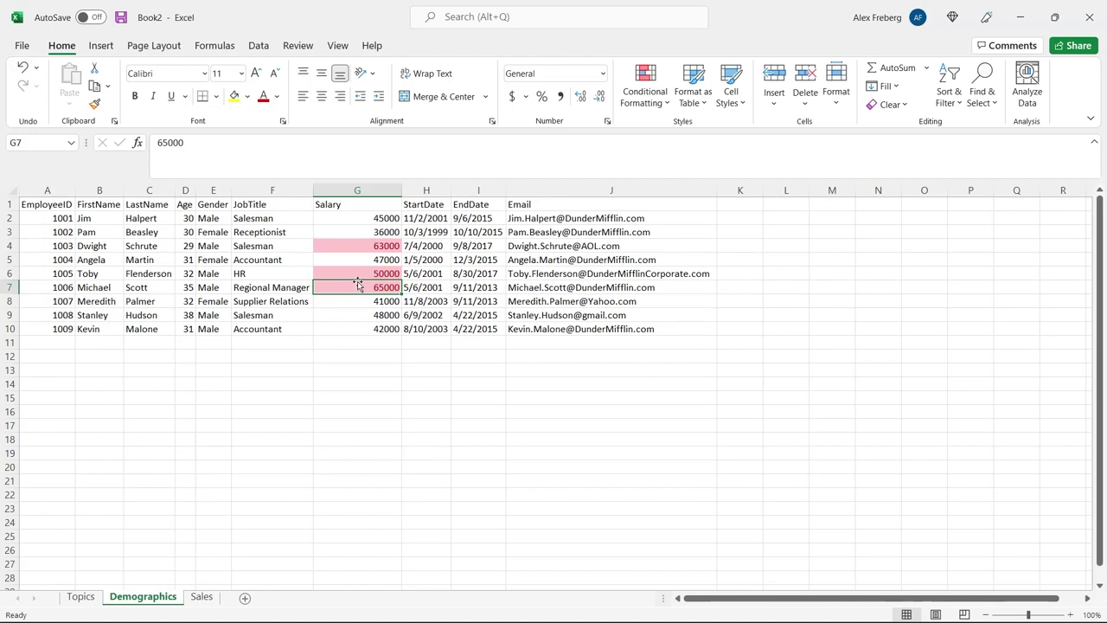
click(353, 274)
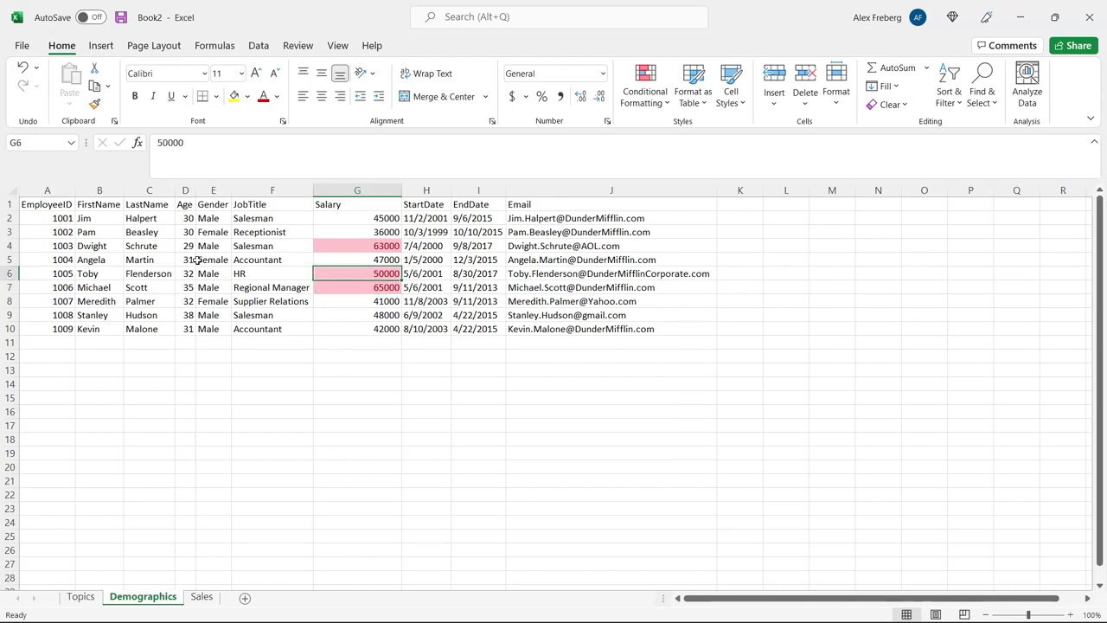
click(342, 242)
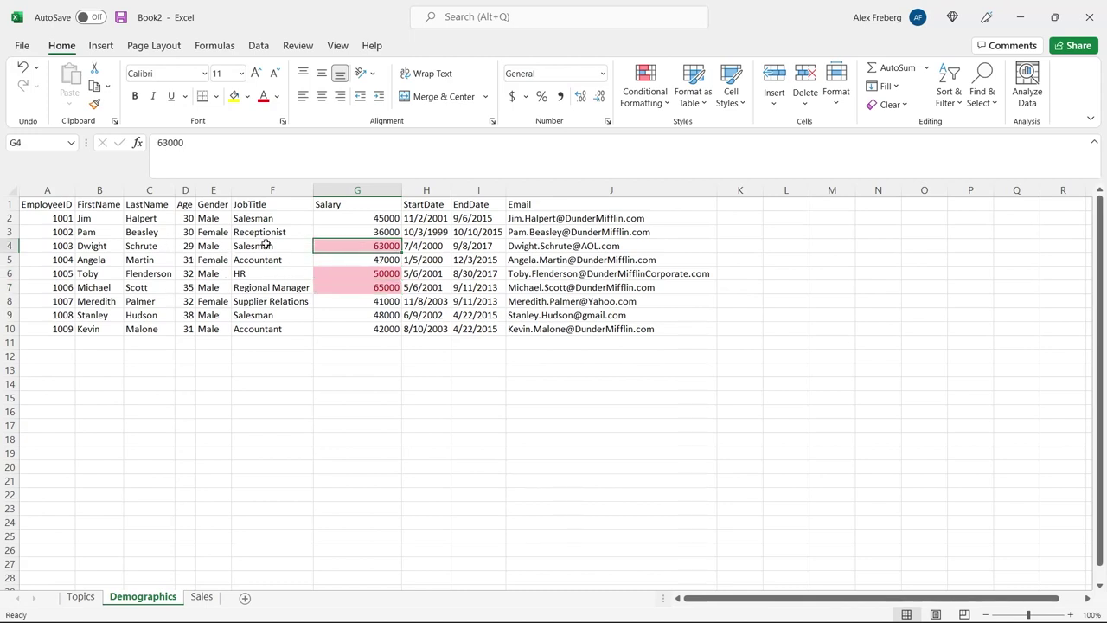
click(359, 343)
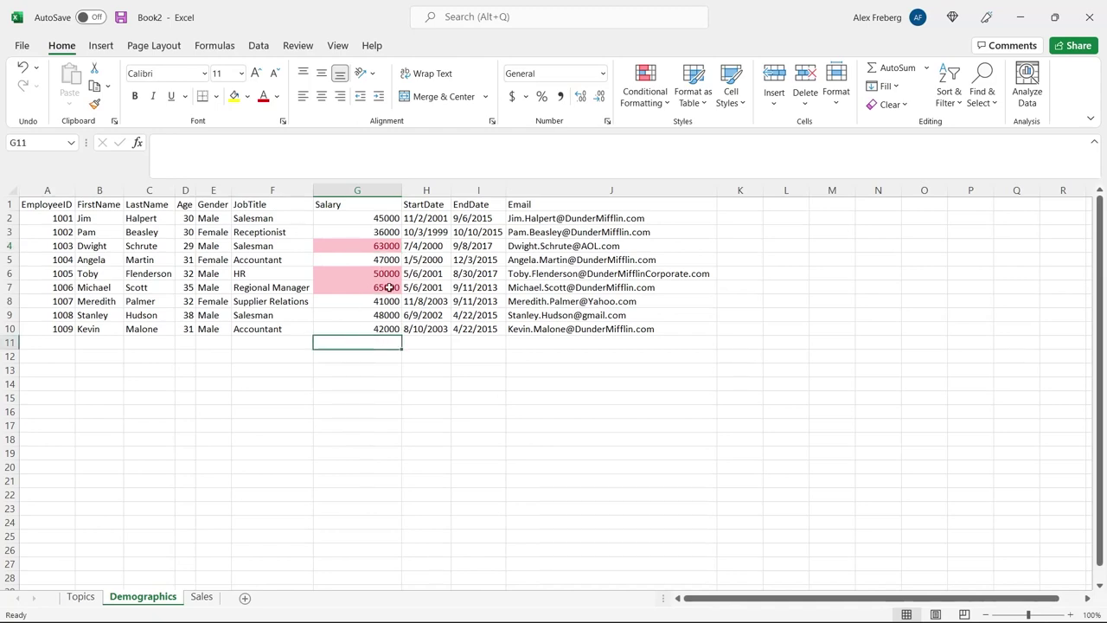
click(381, 317)
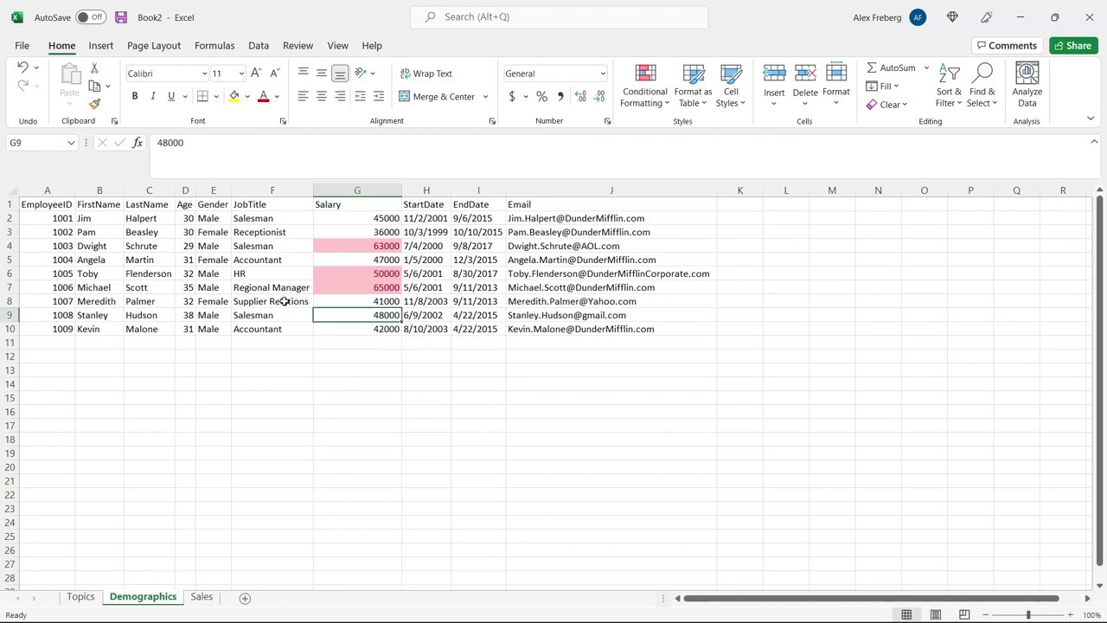
click(363, 277)
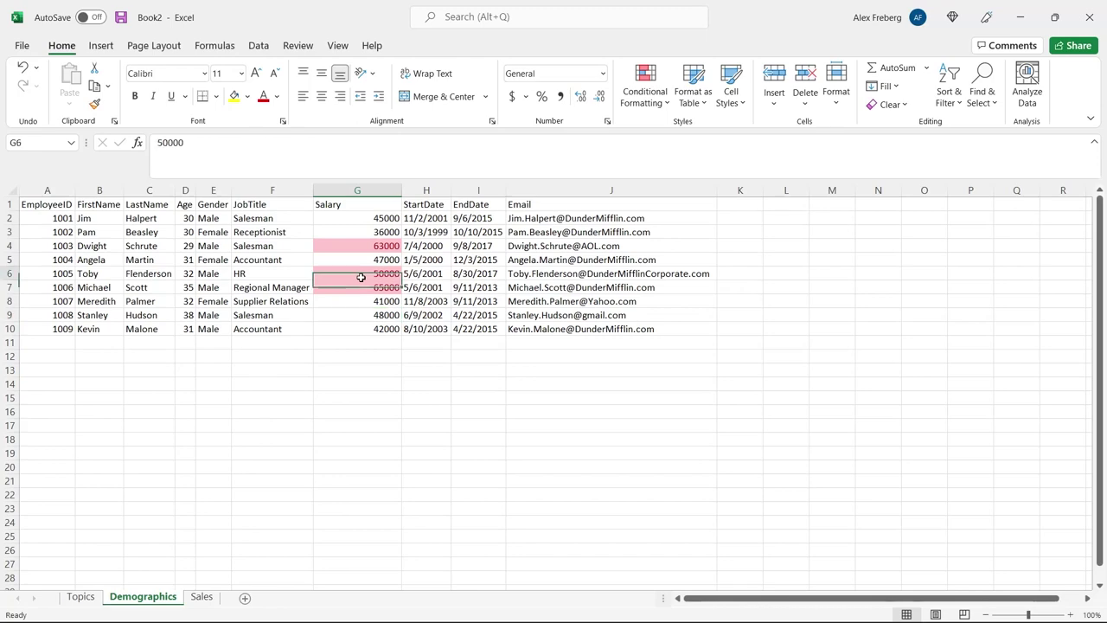
click(360, 287)
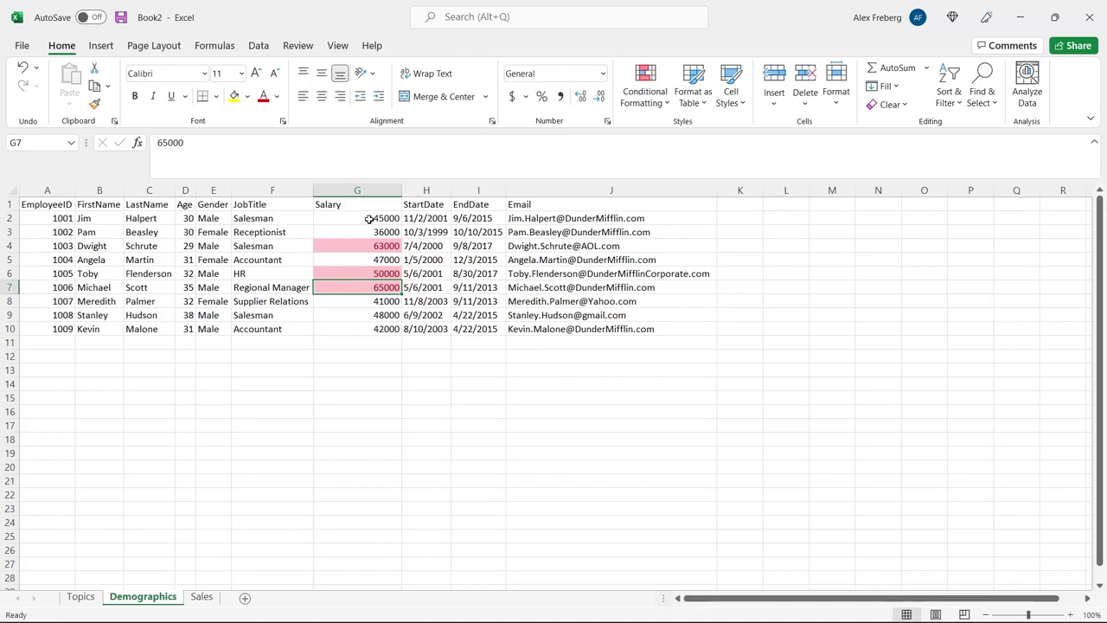
Clear the above-average highlighting rule from the Salary column
click(357, 189)
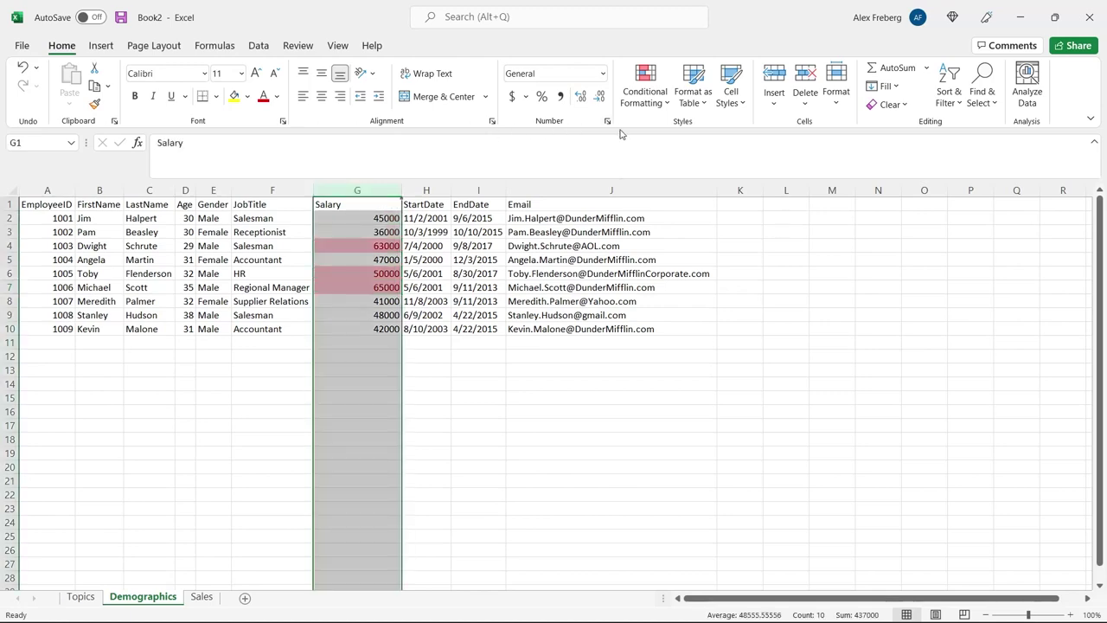
click(655, 102)
mouse_move(714, 325)
click(784, 321)
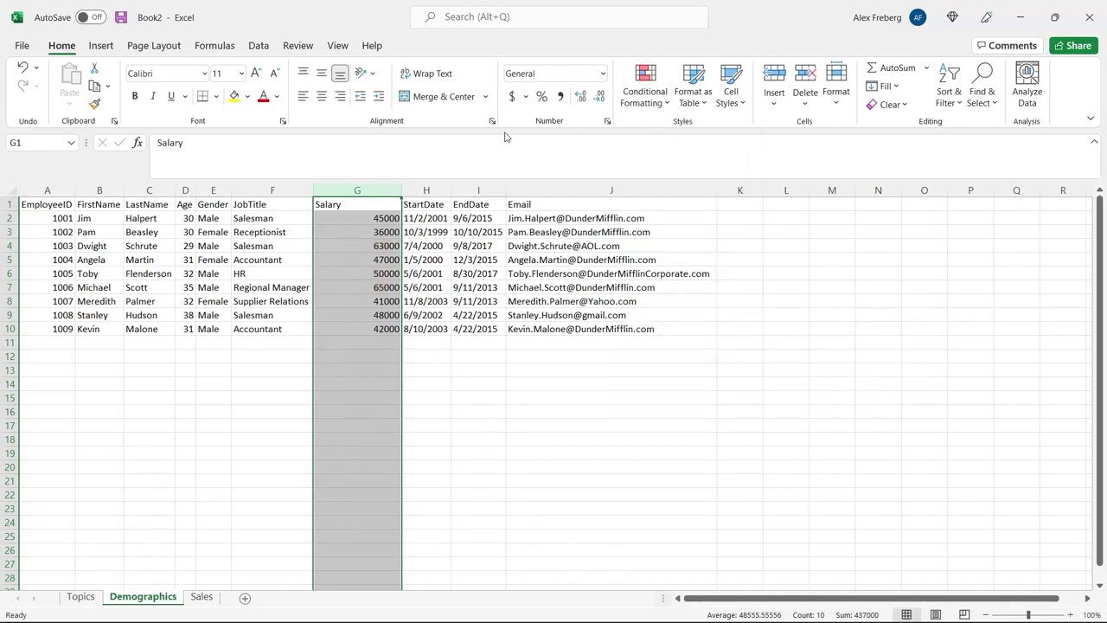
Highlight the below-average values in the Salary column with Light Red Fill with Dark Red Text
click(663, 86)
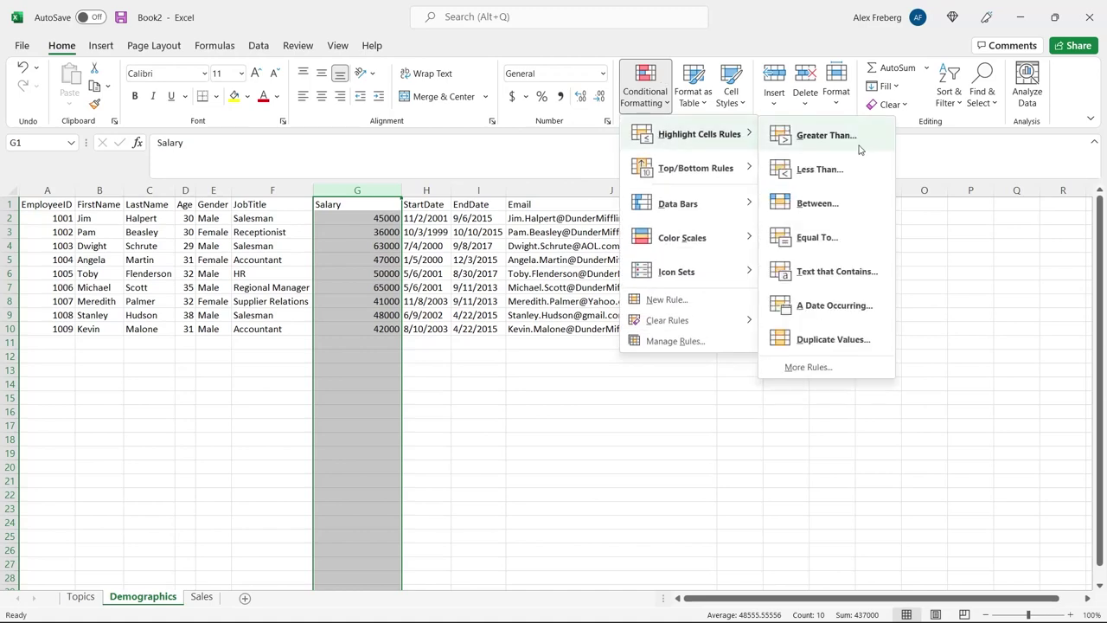
mouse_move(722, 162)
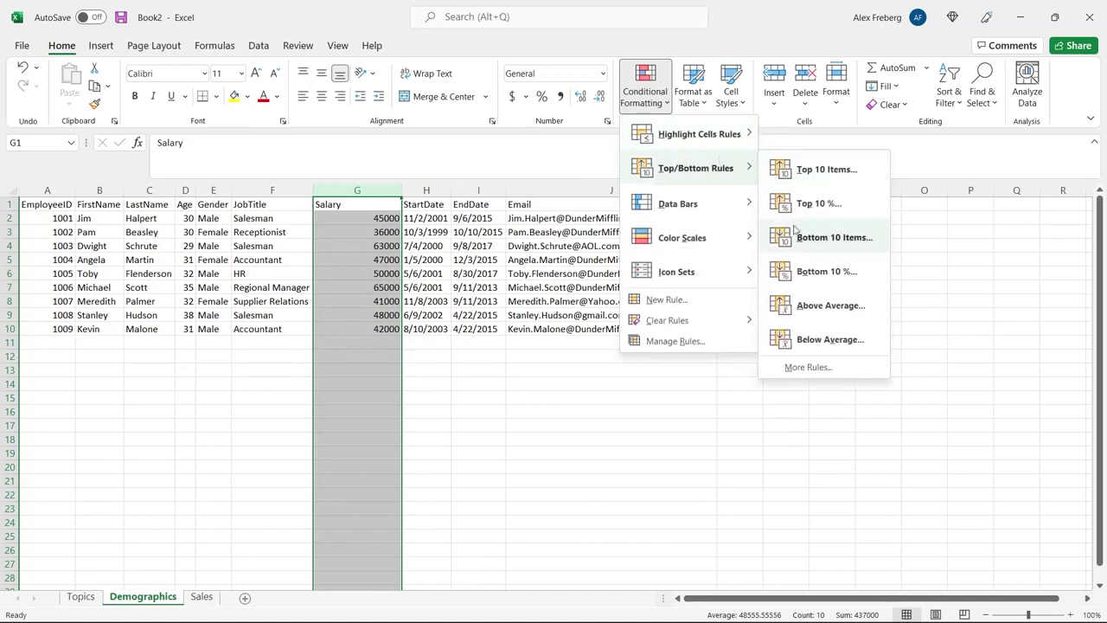
click(829, 340)
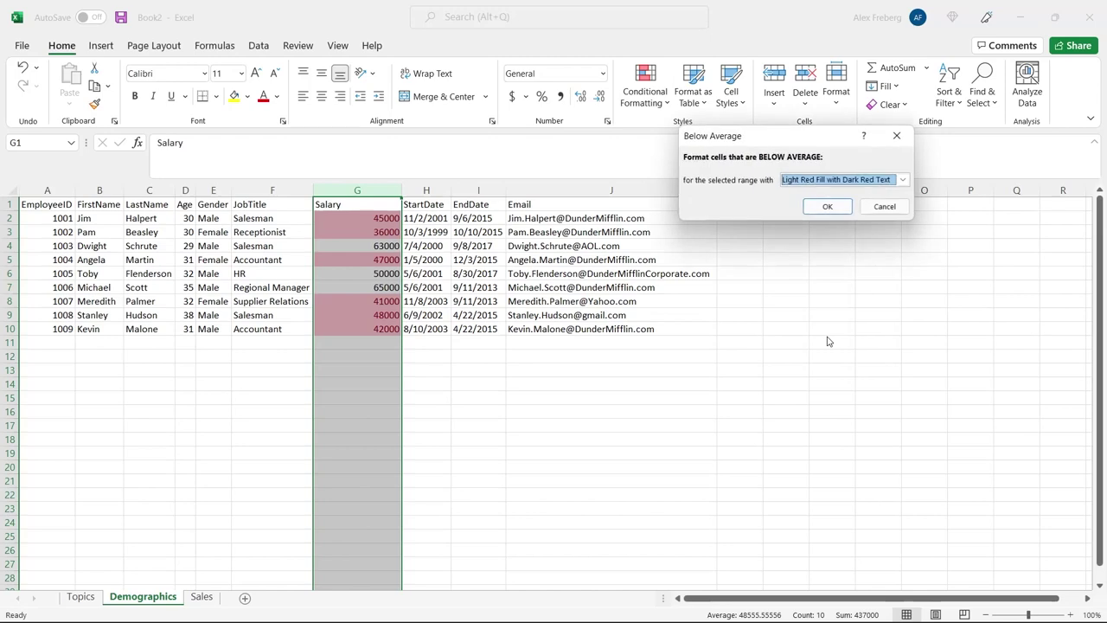
click(829, 202)
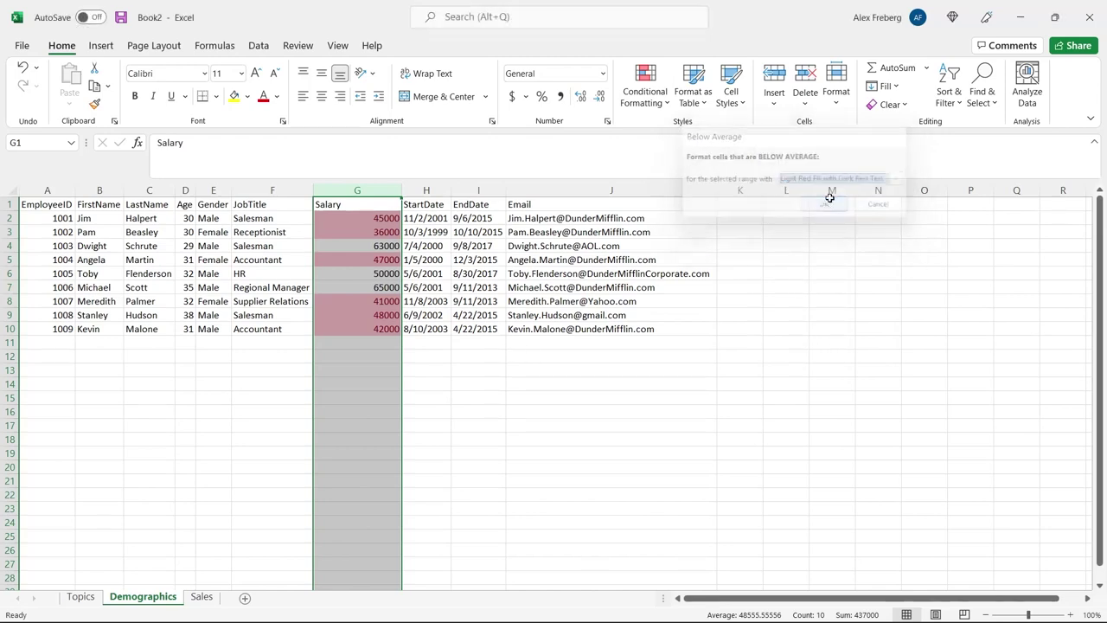
click(487, 272)
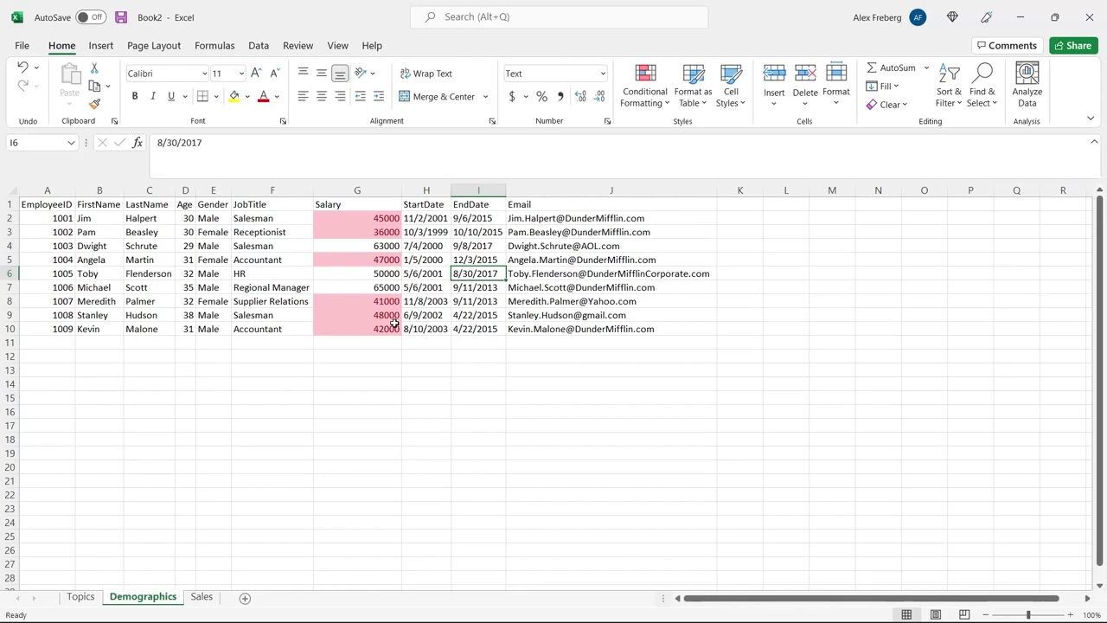
Undo the below-average highlighting in the Salary column and browse its Top/Bottom and Highlight Cells rule options
click(357, 190)
click(646, 90)
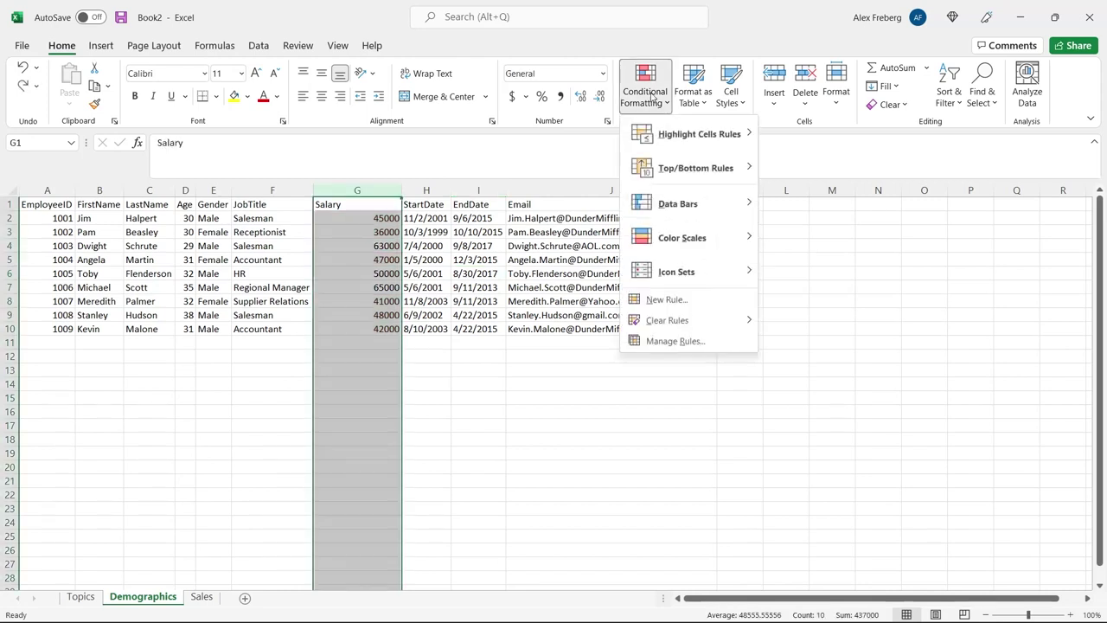
mouse_move(719, 180)
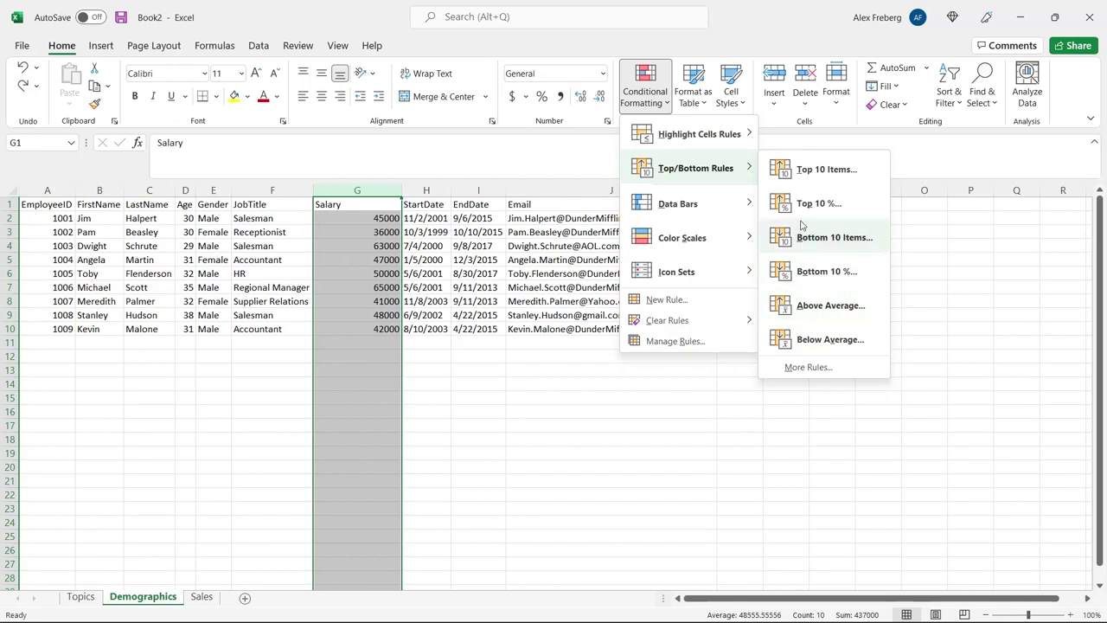
mouse_move(745, 145)
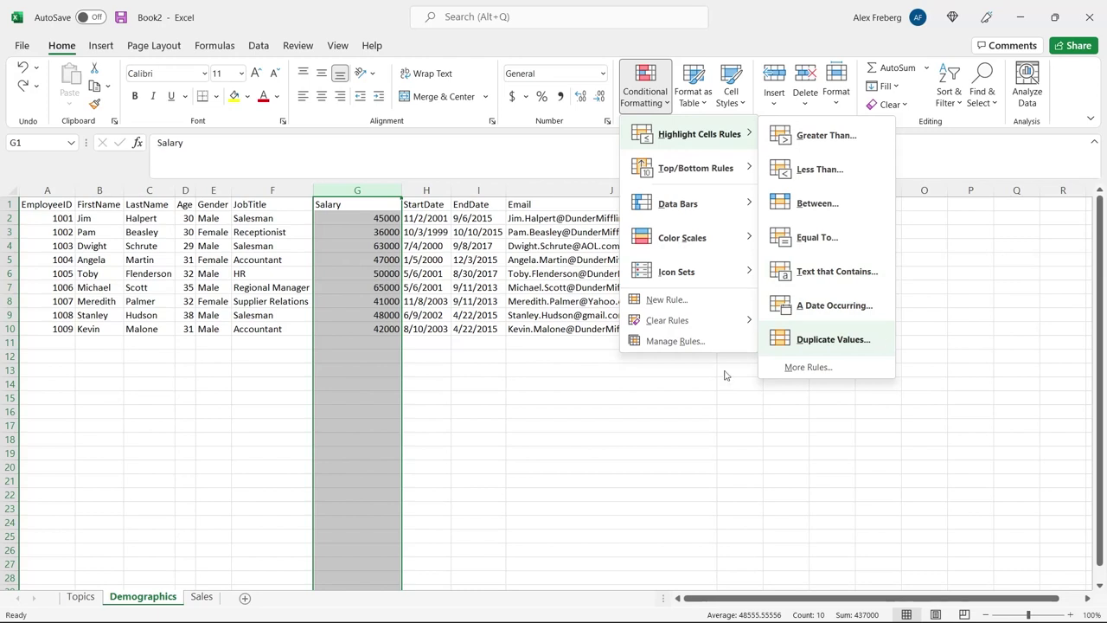
click(459, 407)
click(432, 387)
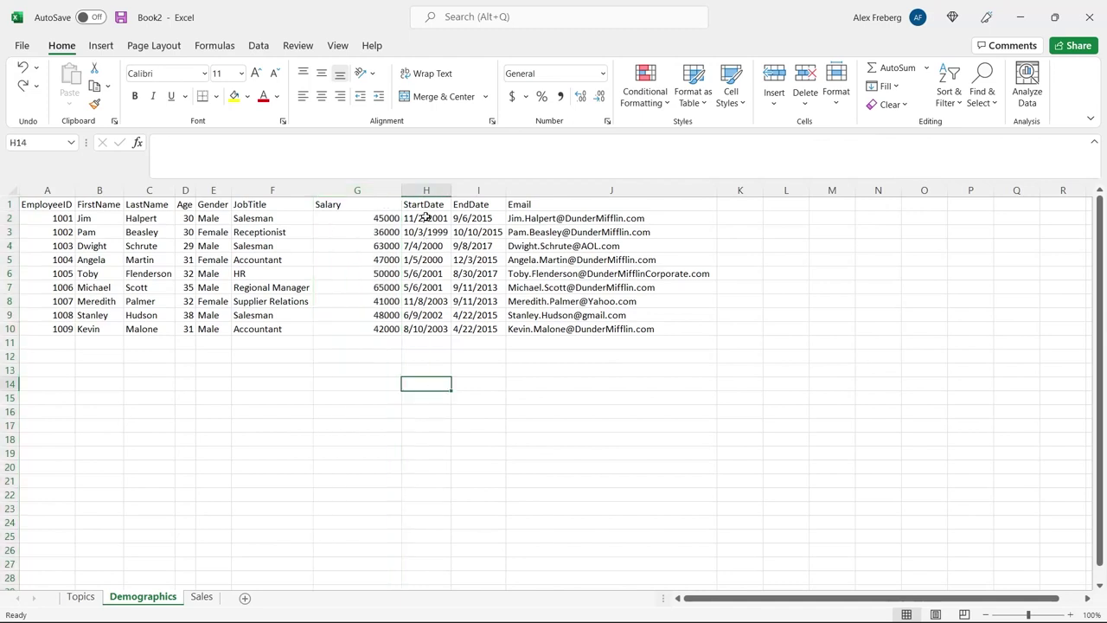
Start a Duplicate Values highlighting rule on the whole StartDate column
click(439, 274)
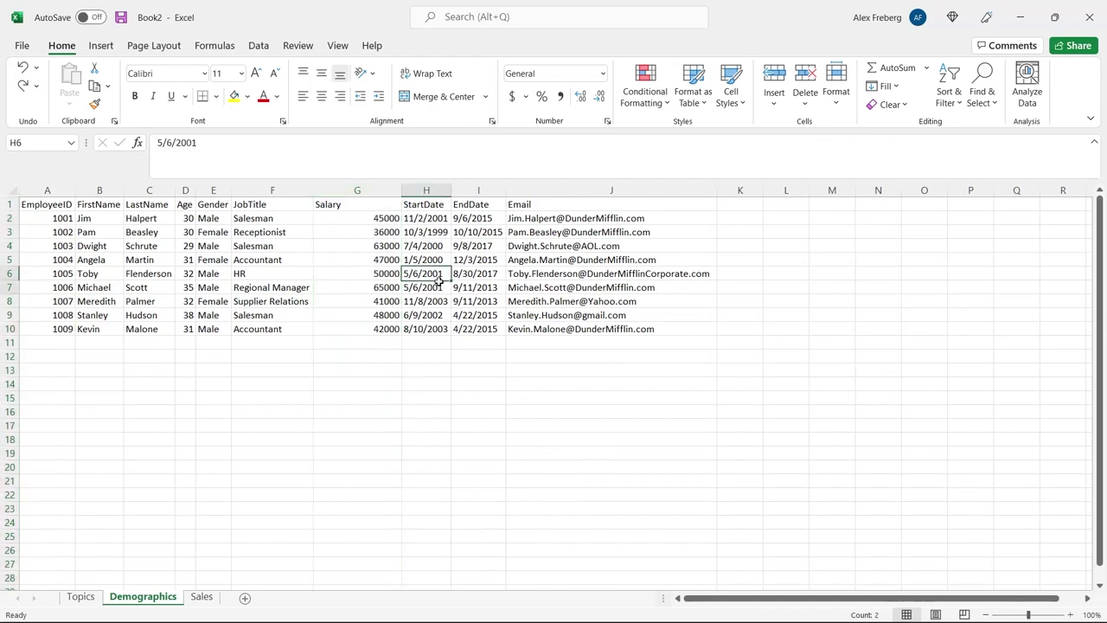
drag(440, 273, 440, 288)
click(426, 191)
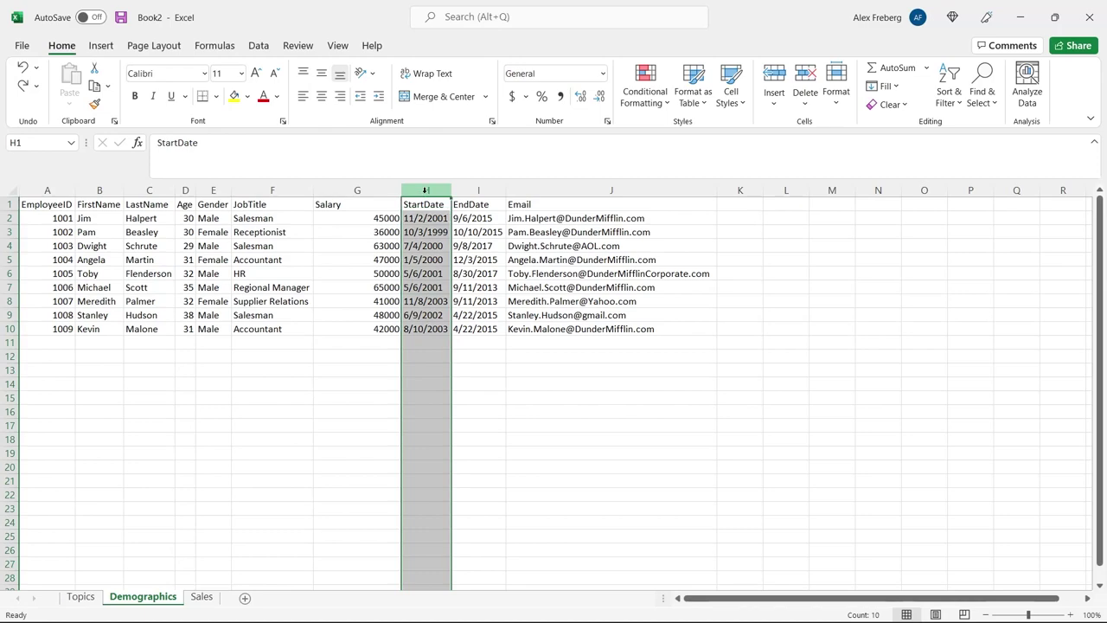
click(646, 101)
mouse_move(700, 134)
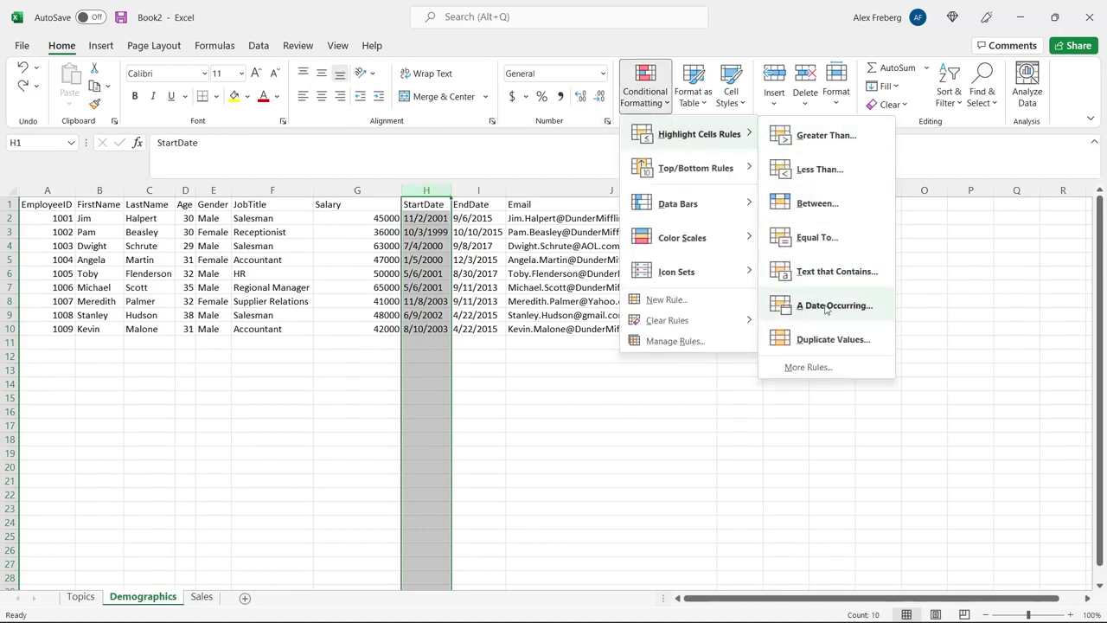
click(832, 339)
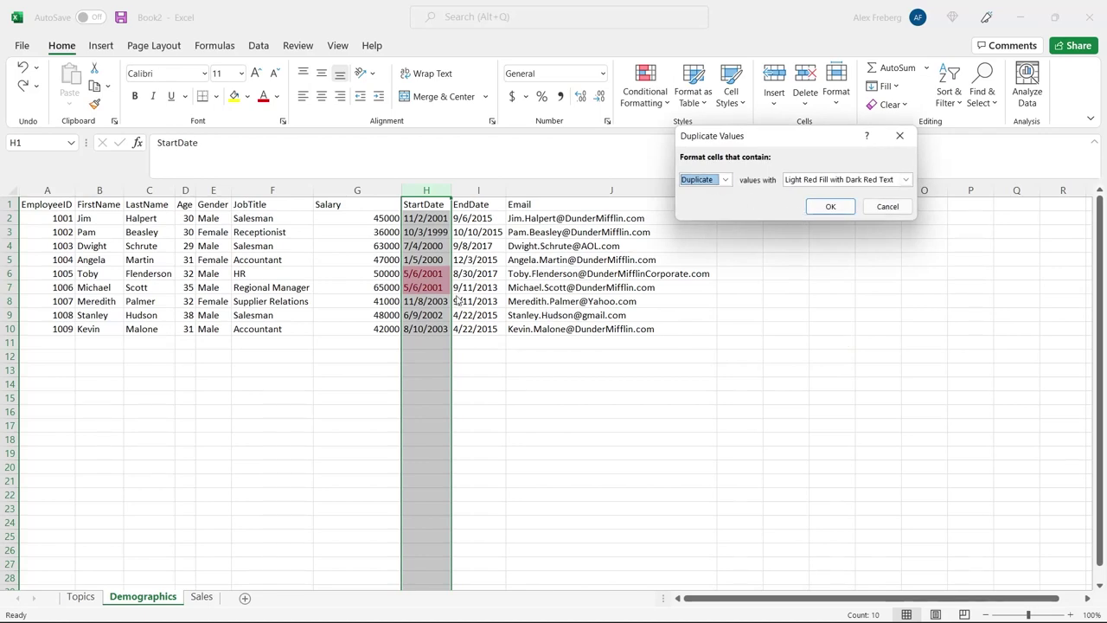
Preview the rule with Unique values in the StartDate column and return it to Duplicate
click(725, 181)
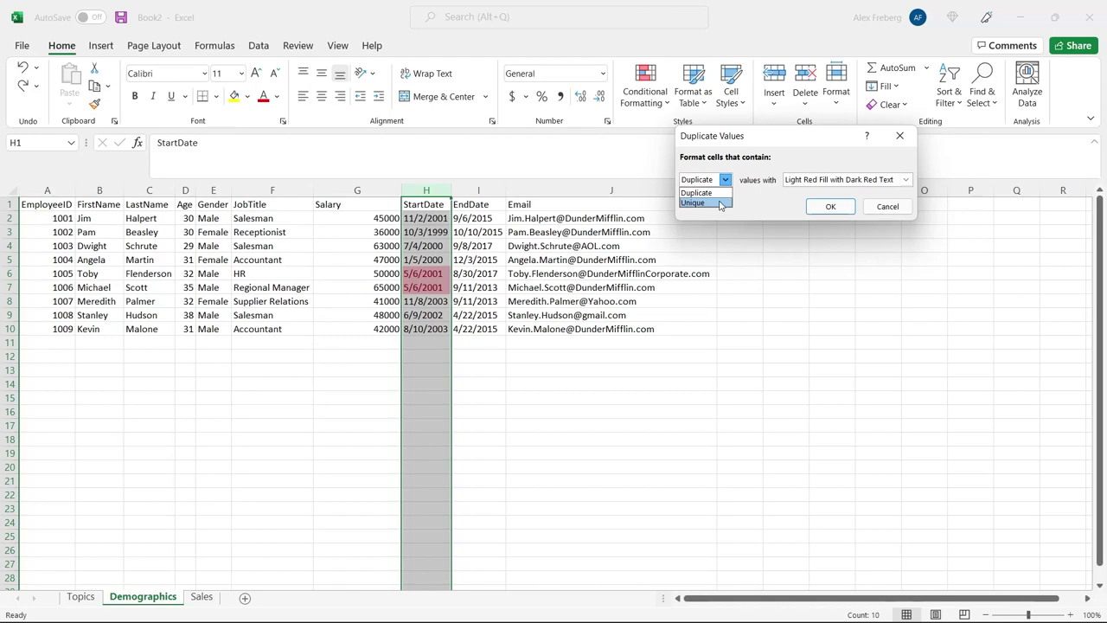
click(718, 204)
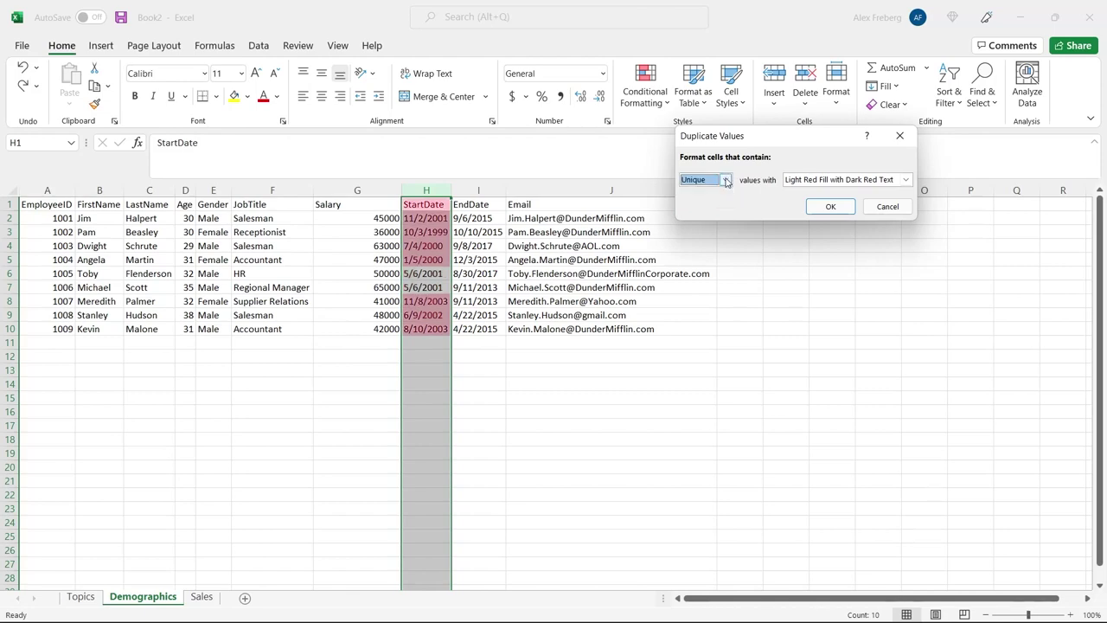
click(727, 180)
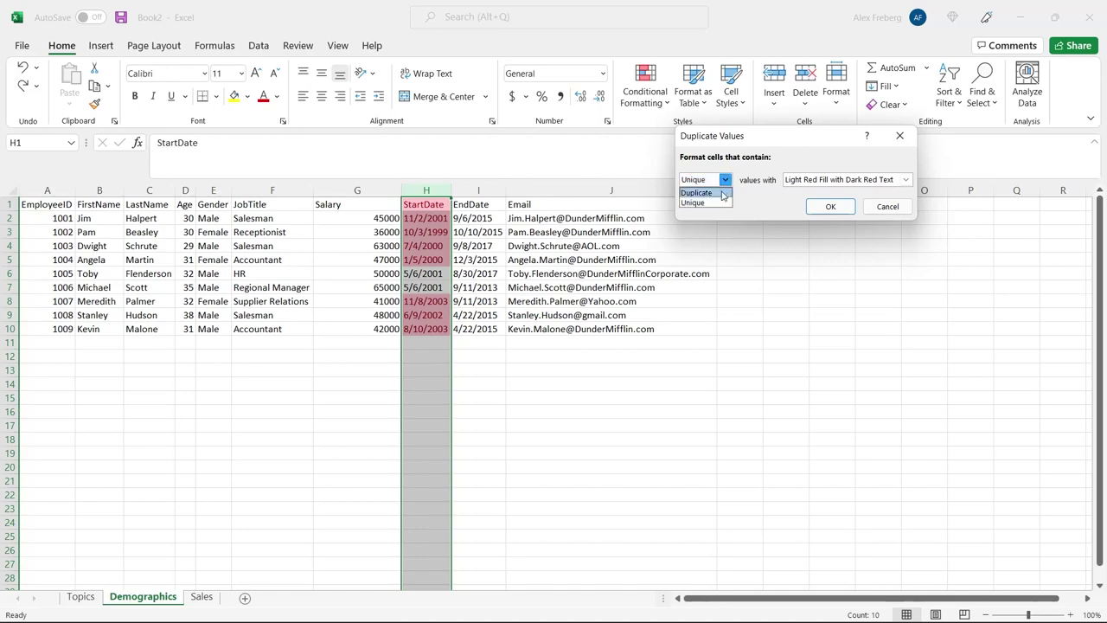
click(723, 193)
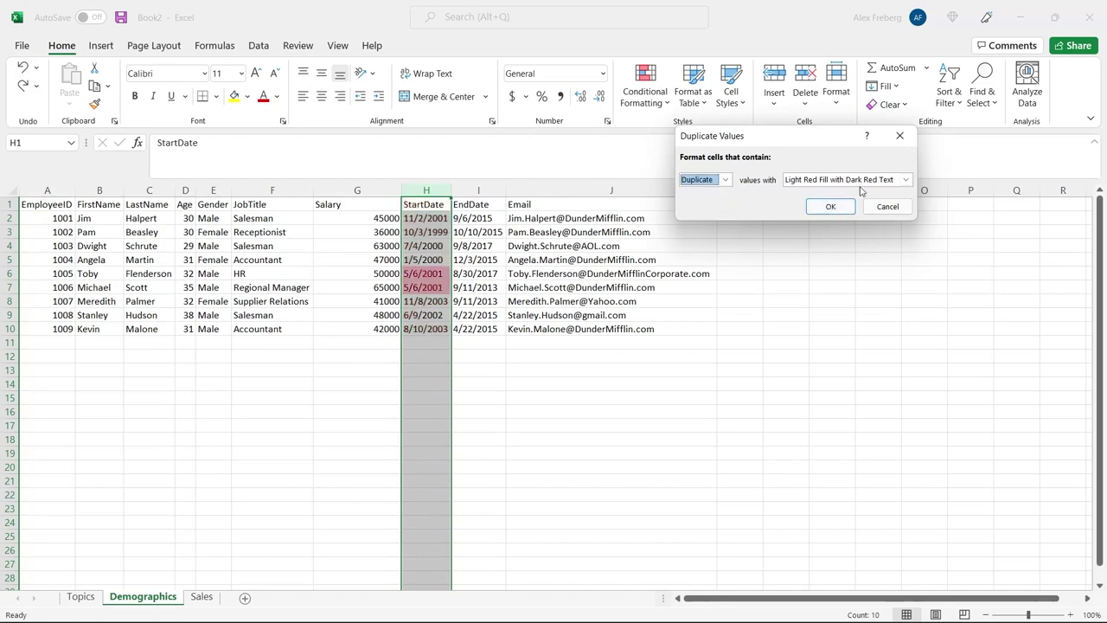
Preview the yellow fill and red text formats, and apply Light Red Fill with Dark Red Text to the duplicate StartDate values
click(905, 179)
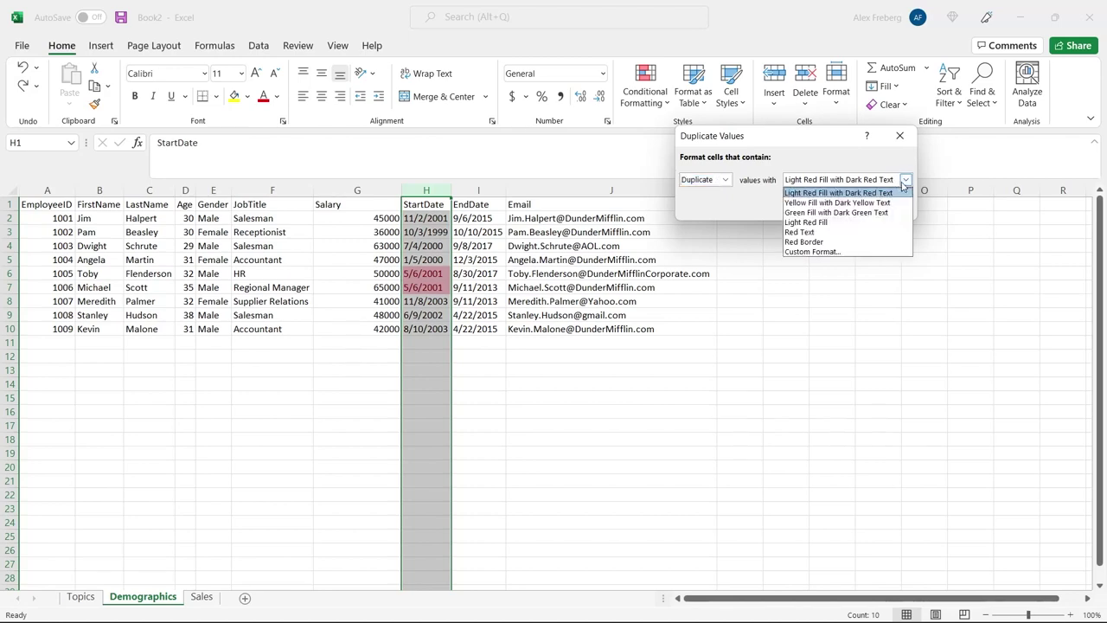
click(883, 202)
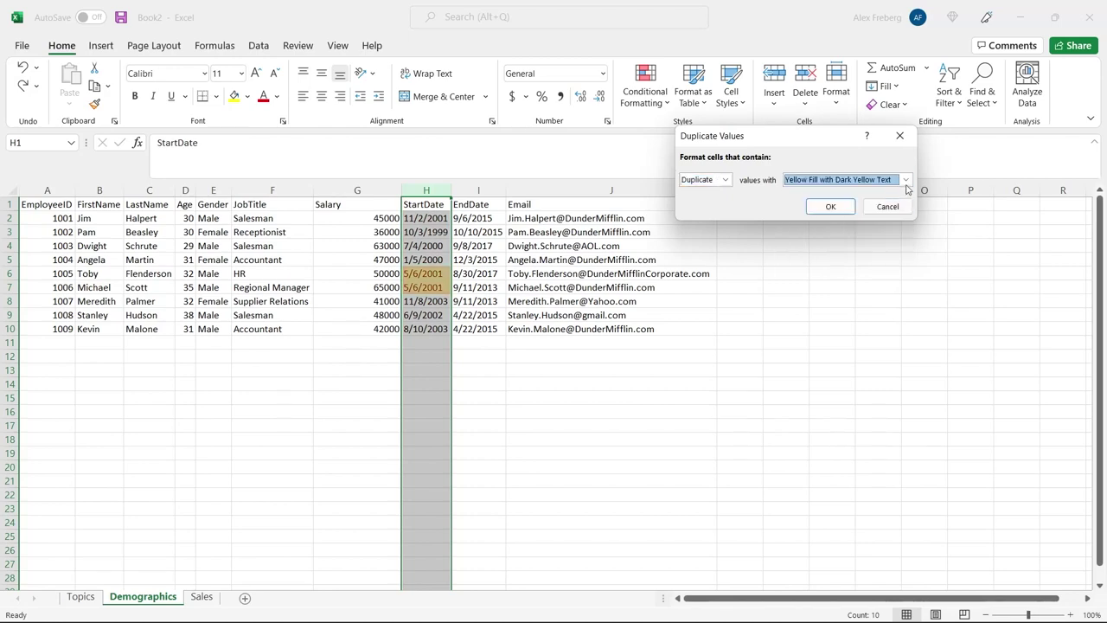
click(905, 180)
click(870, 232)
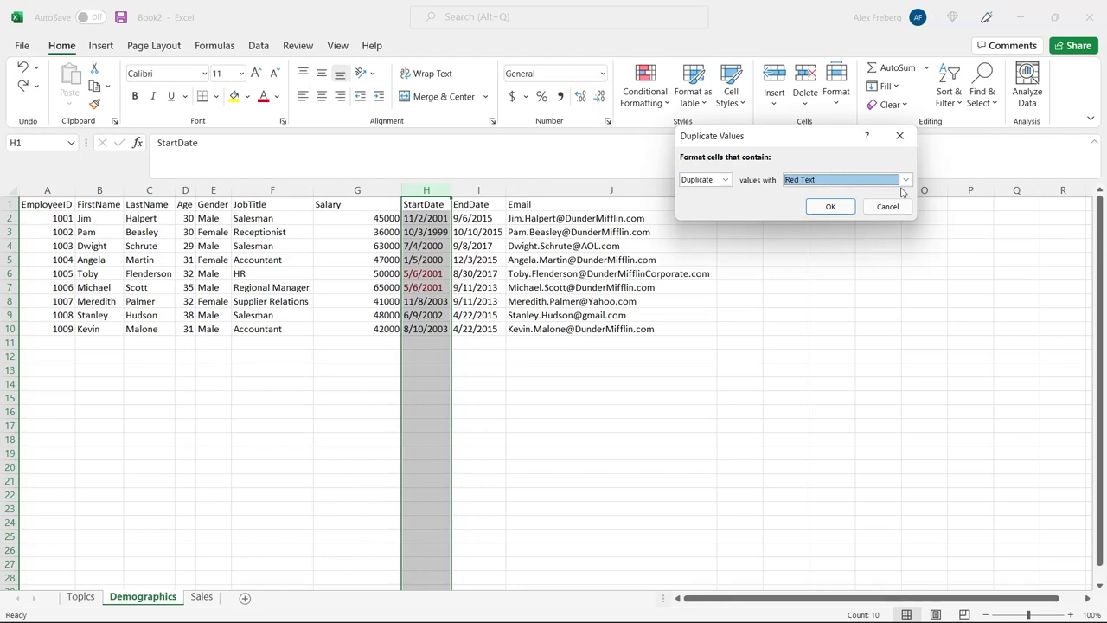
click(904, 180)
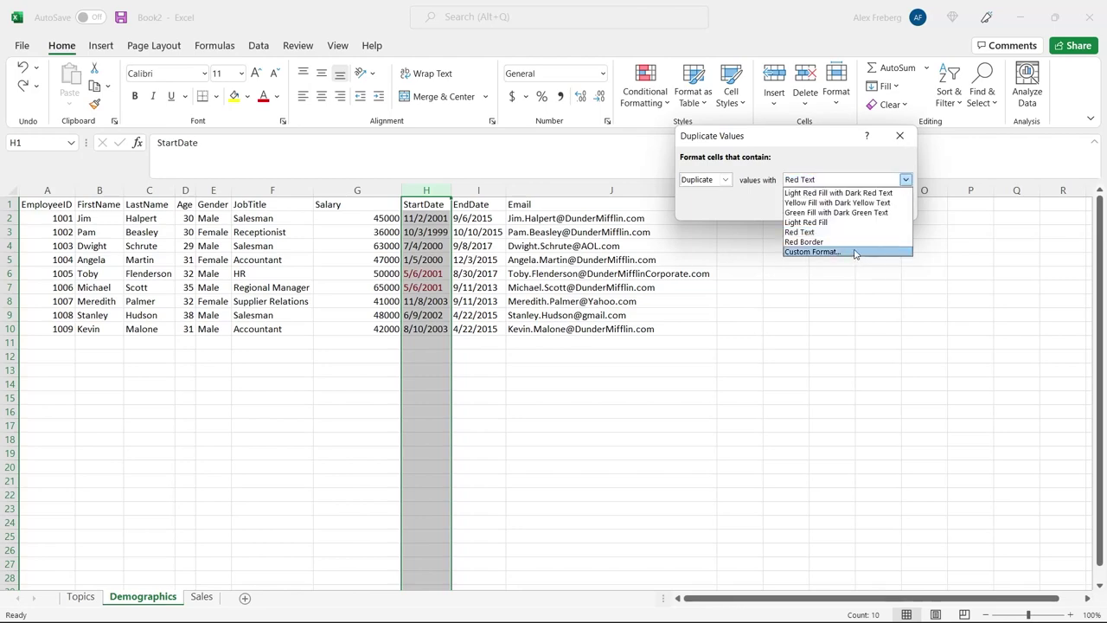
click(853, 192)
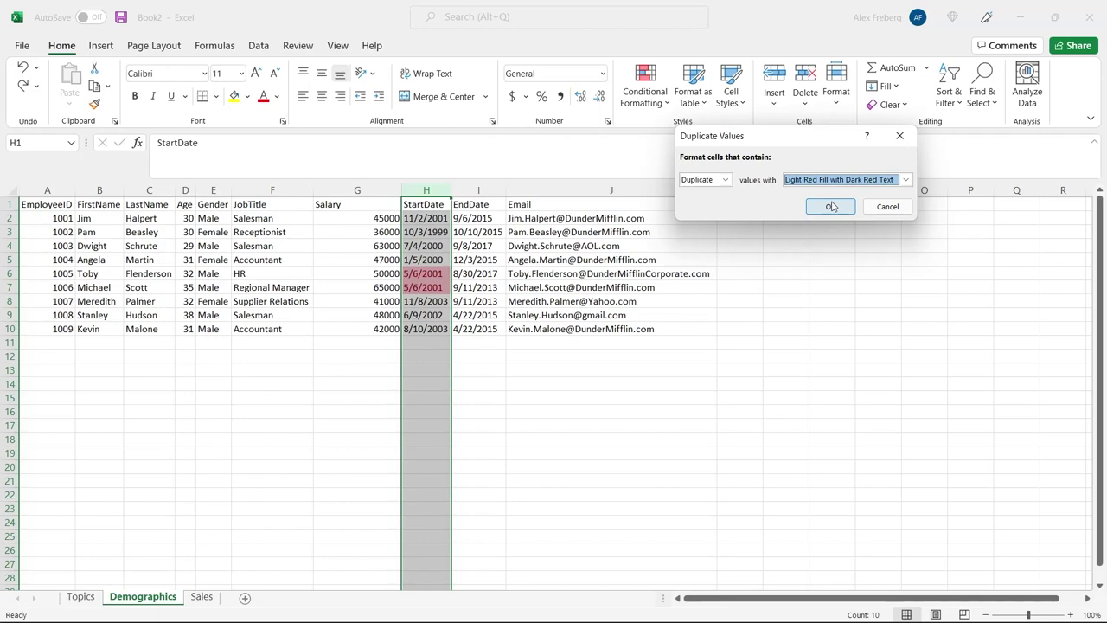
click(831, 206)
drag(428, 273, 433, 287)
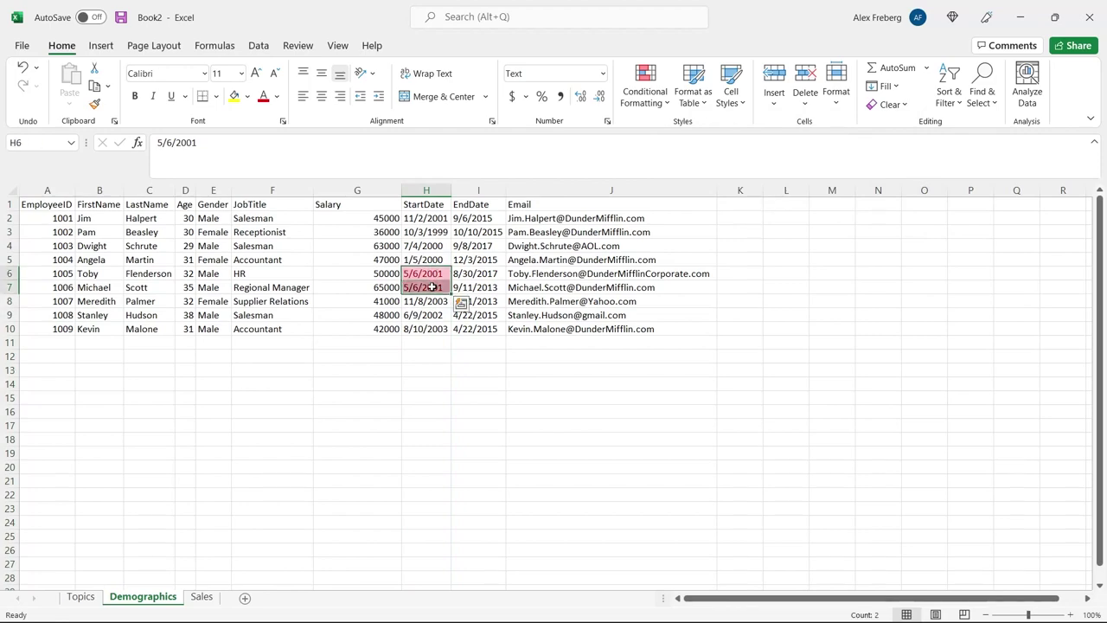
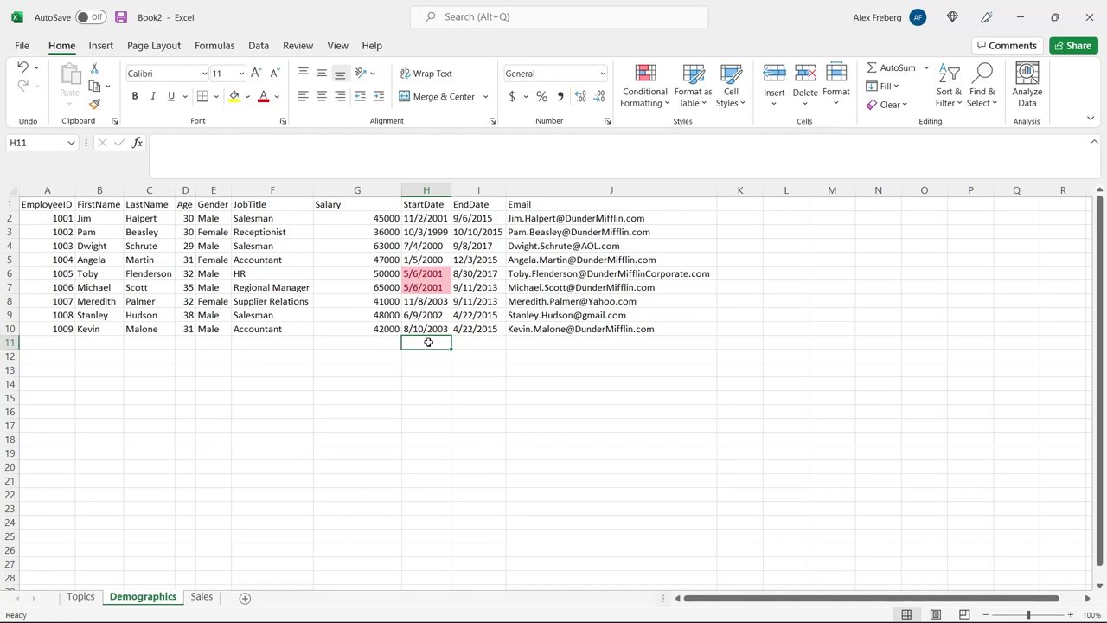
Examine the EmployeeID column as a place to check for duplicates and compare it with the highlighted duplicate start dates
click(48, 191)
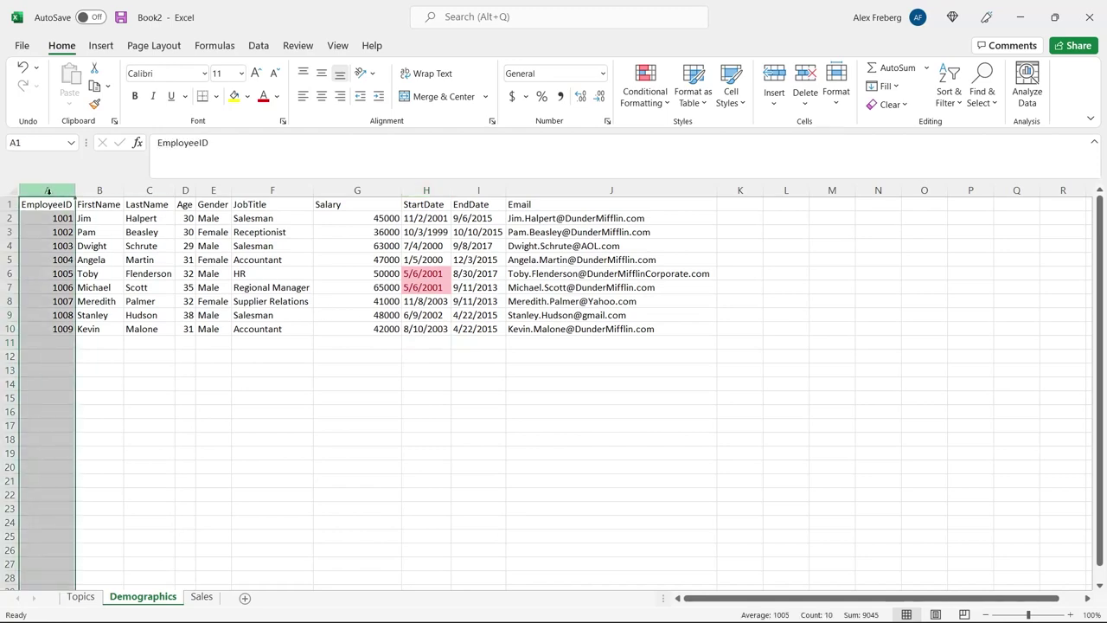
click(142, 370)
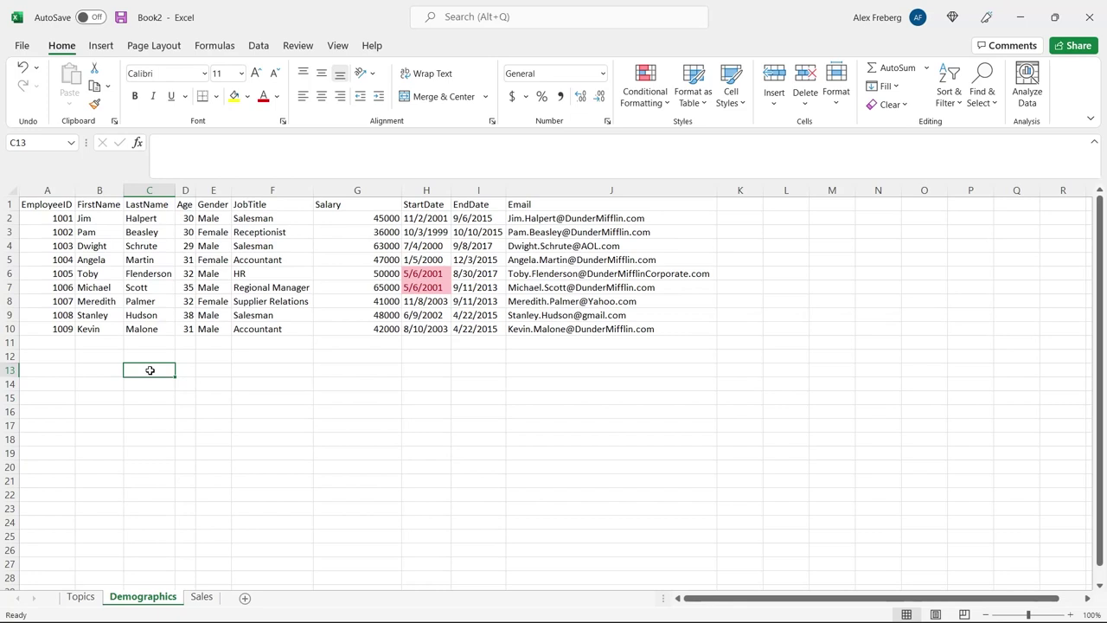
click(38, 190)
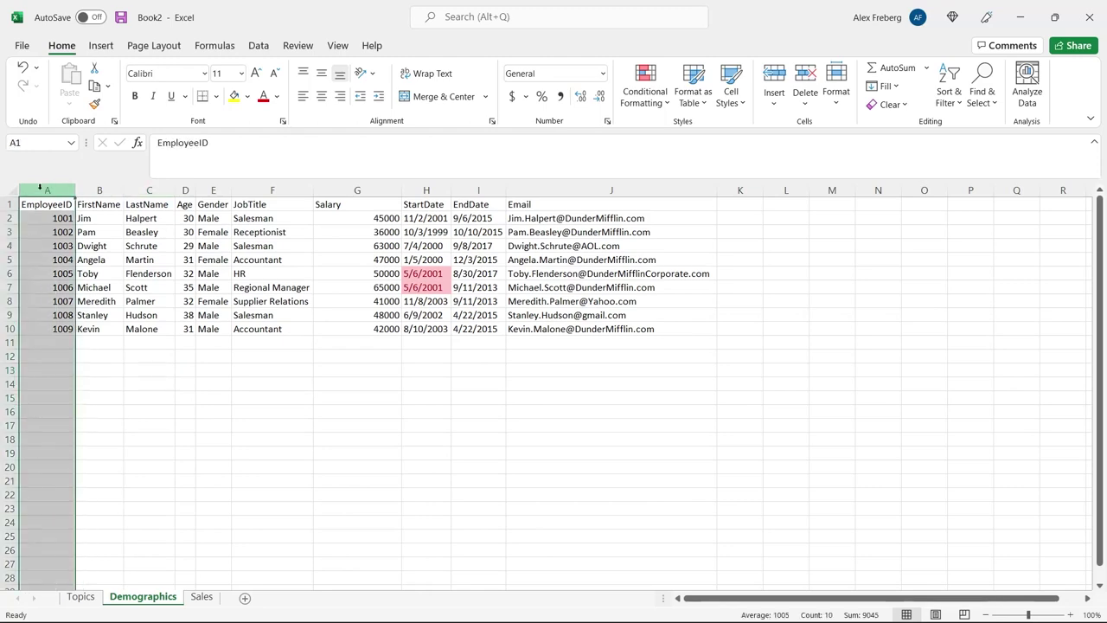
click(54, 235)
click(47, 244)
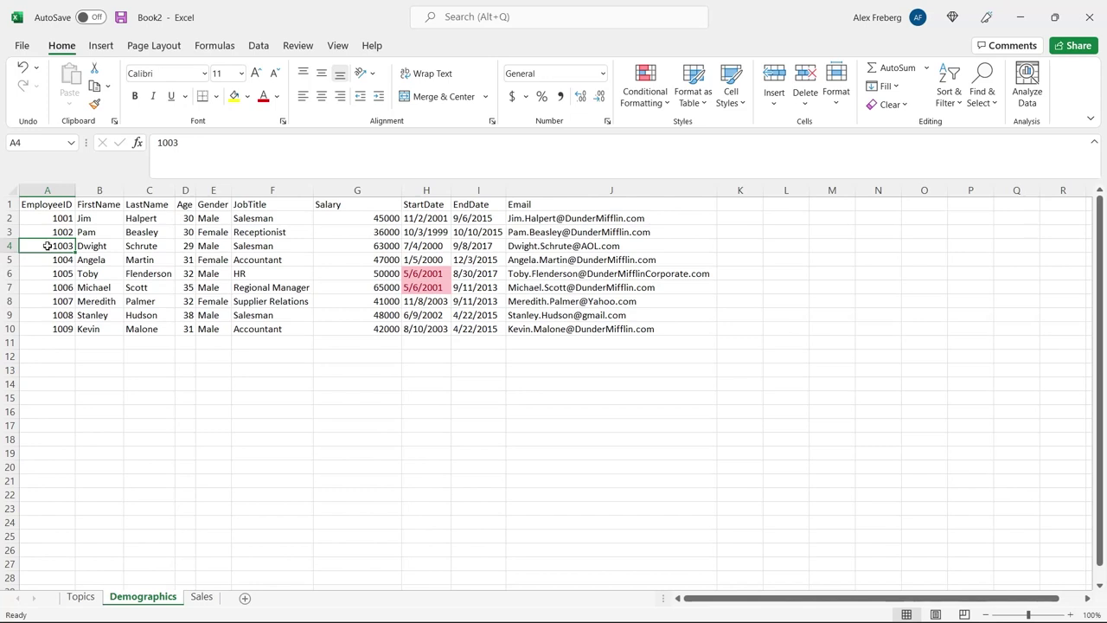
click(407, 275)
drag(407, 279, 411, 285)
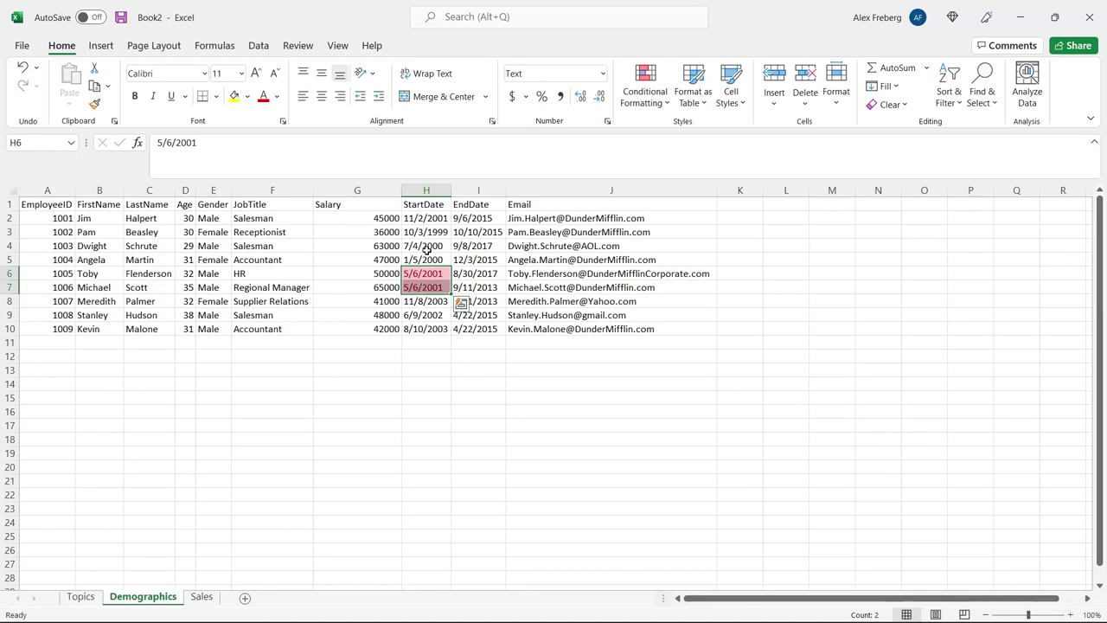
click(427, 249)
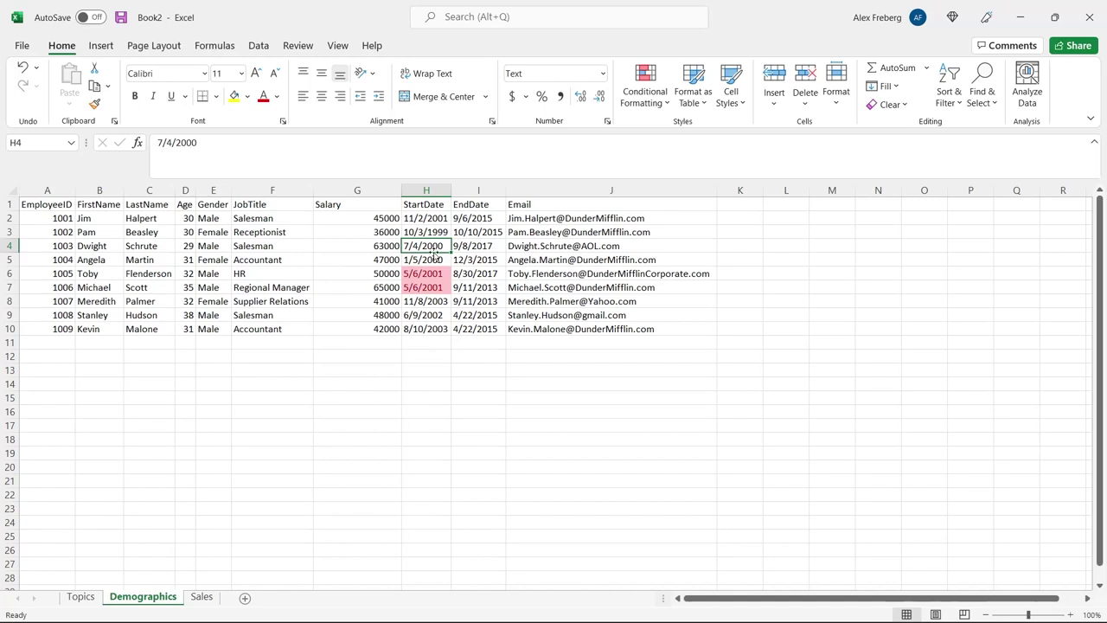
Add filters to the header row of the Demographics table
click(8, 204)
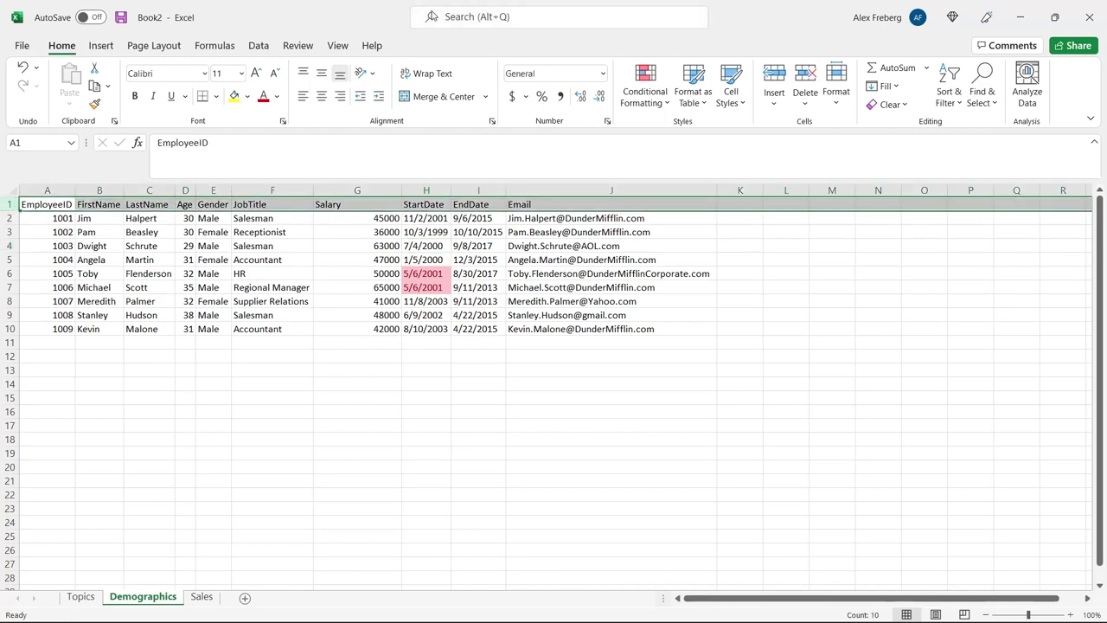
click(259, 45)
click(620, 85)
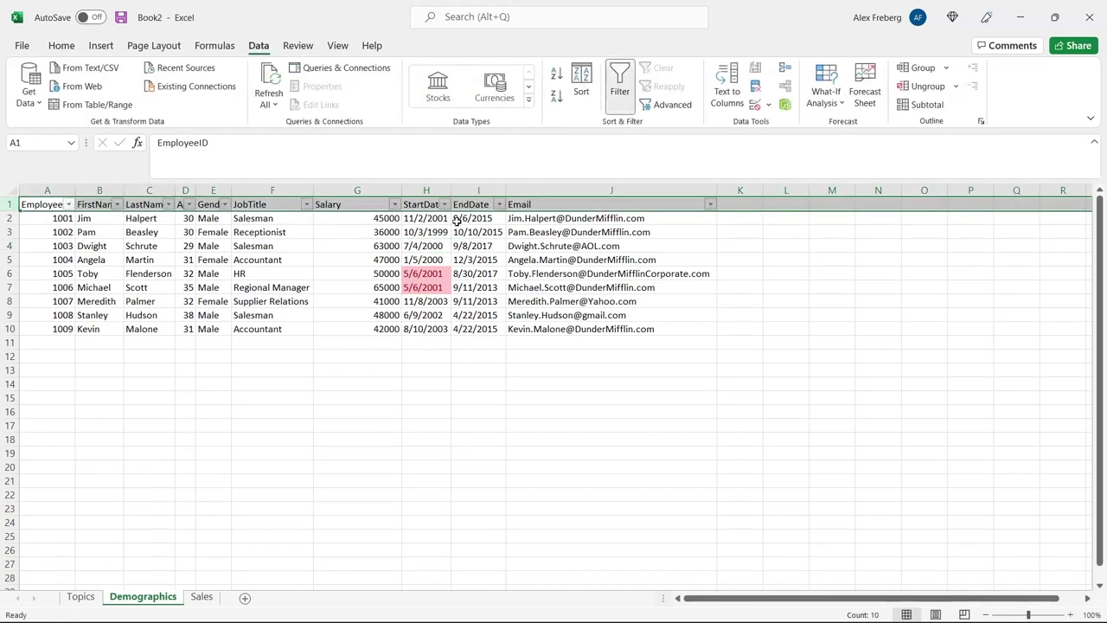
Sort the table by the light red cell color in the StartDate column
click(425, 232)
click(445, 204)
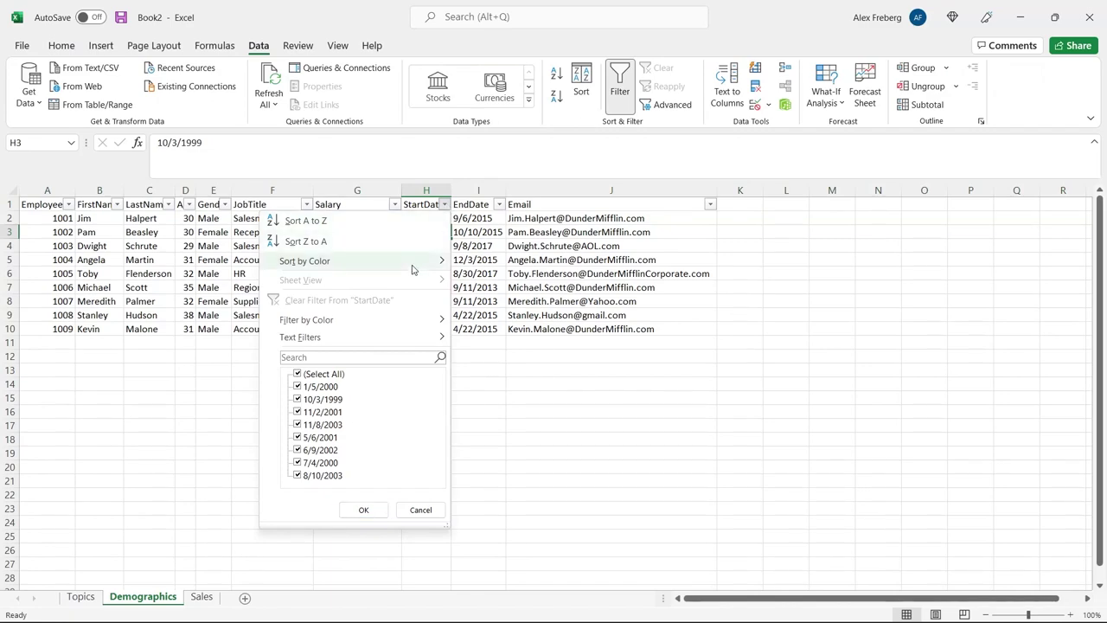
mouse_move(424, 264)
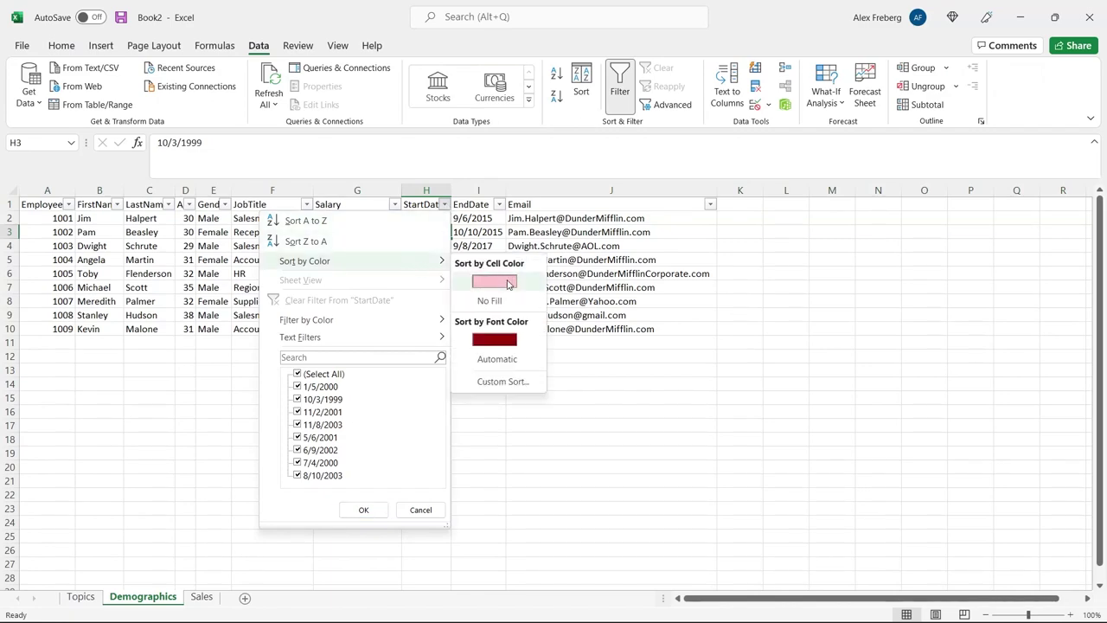
click(509, 284)
drag(417, 218, 418, 242)
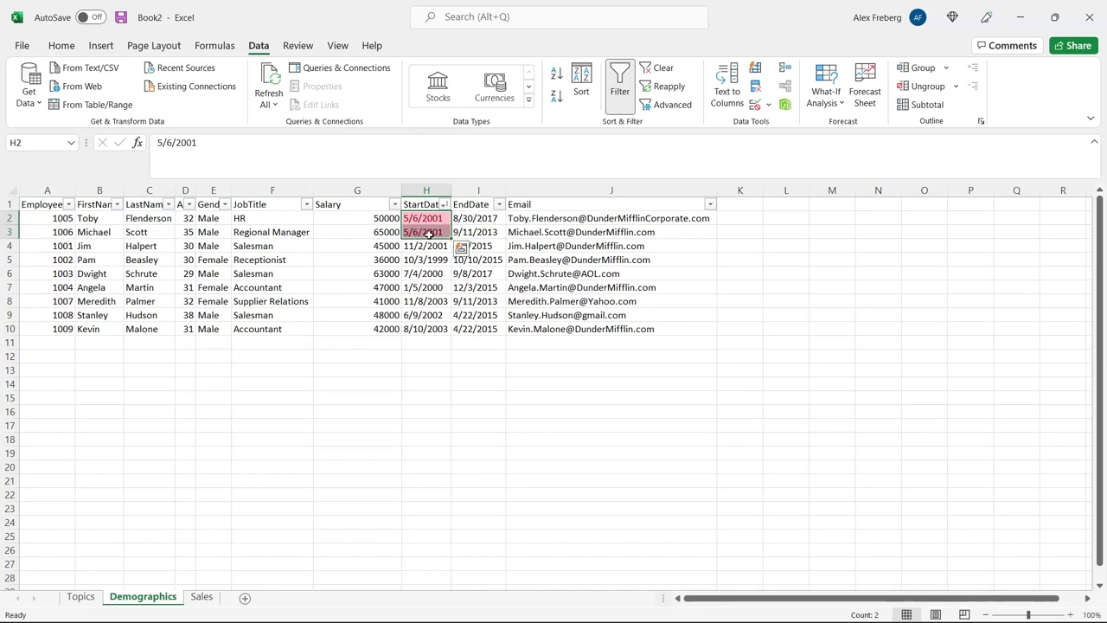
click(423, 246)
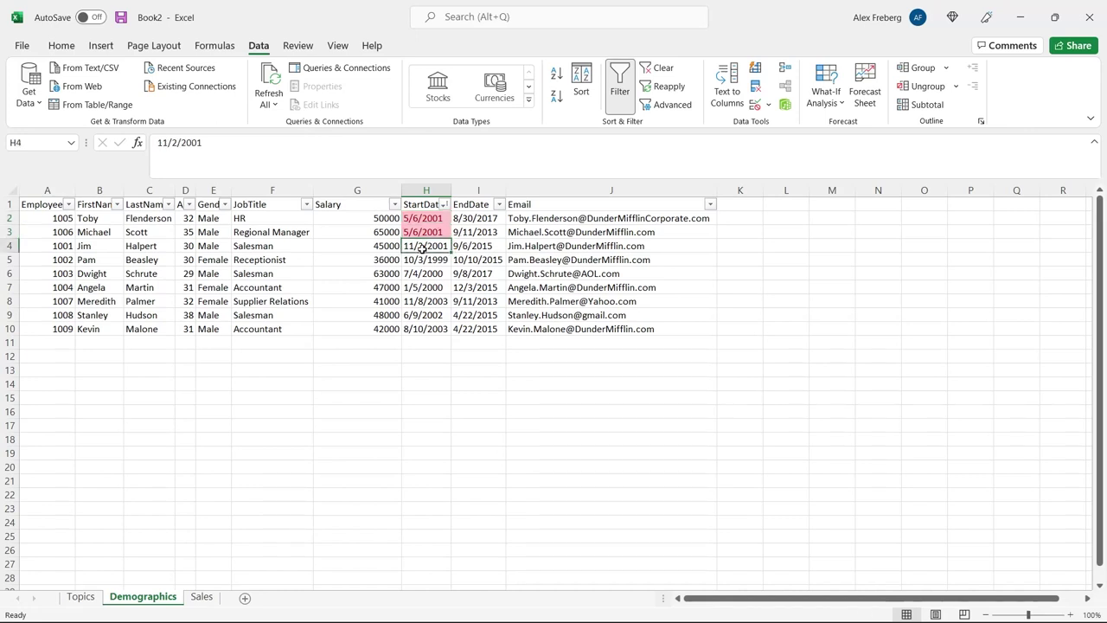
click(444, 204)
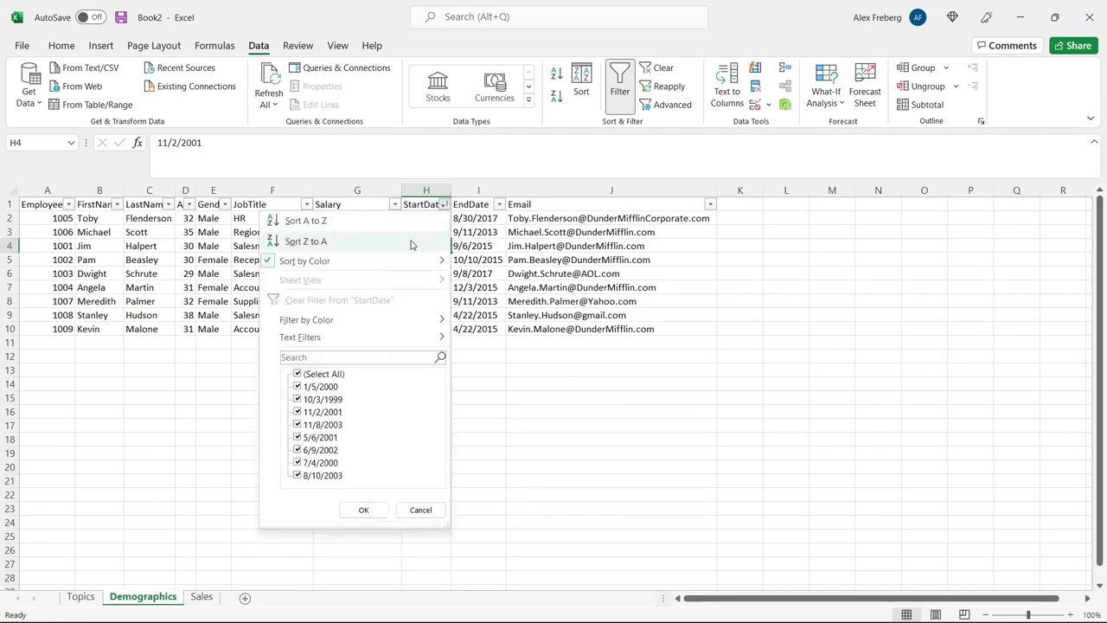
mouse_move(415, 260)
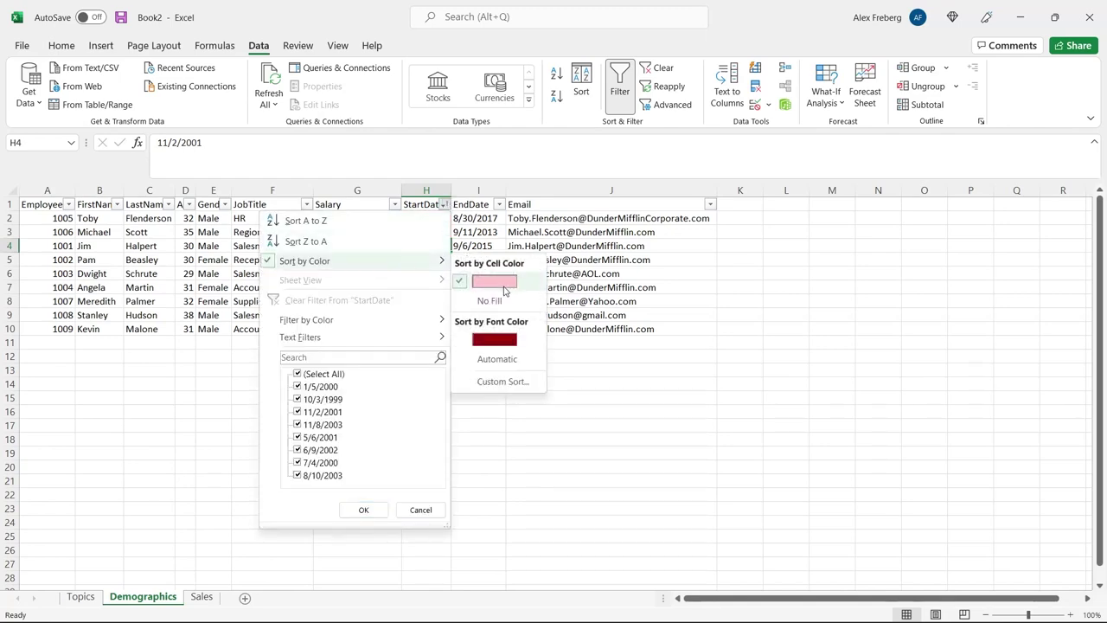
click(494, 285)
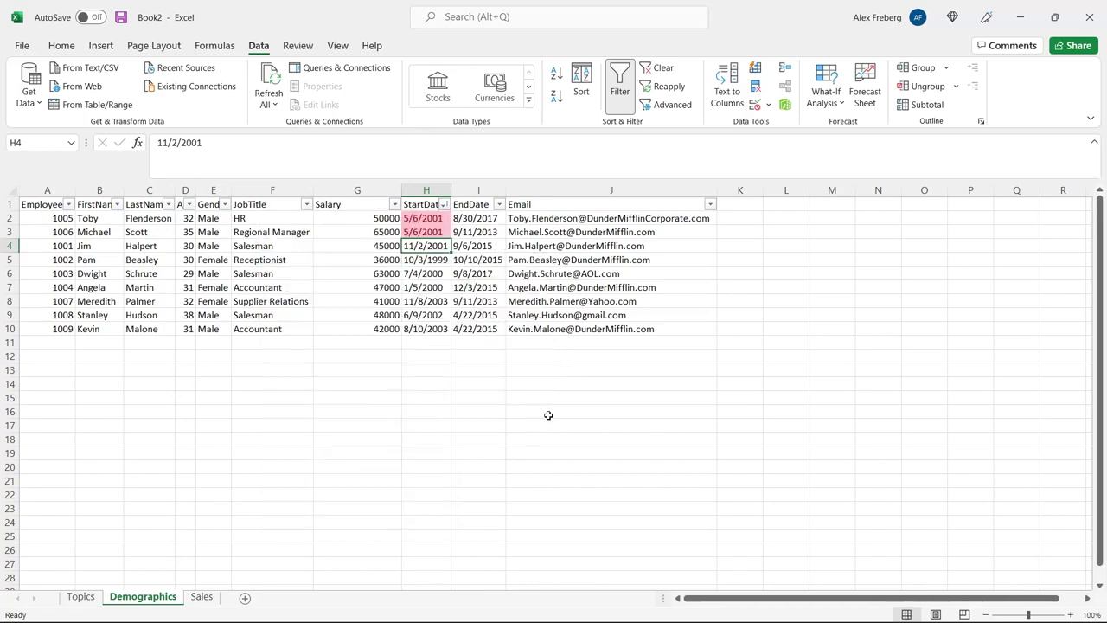
Clear the table's sort and remove the conditional formatting rules from the StartDate column
click(428, 190)
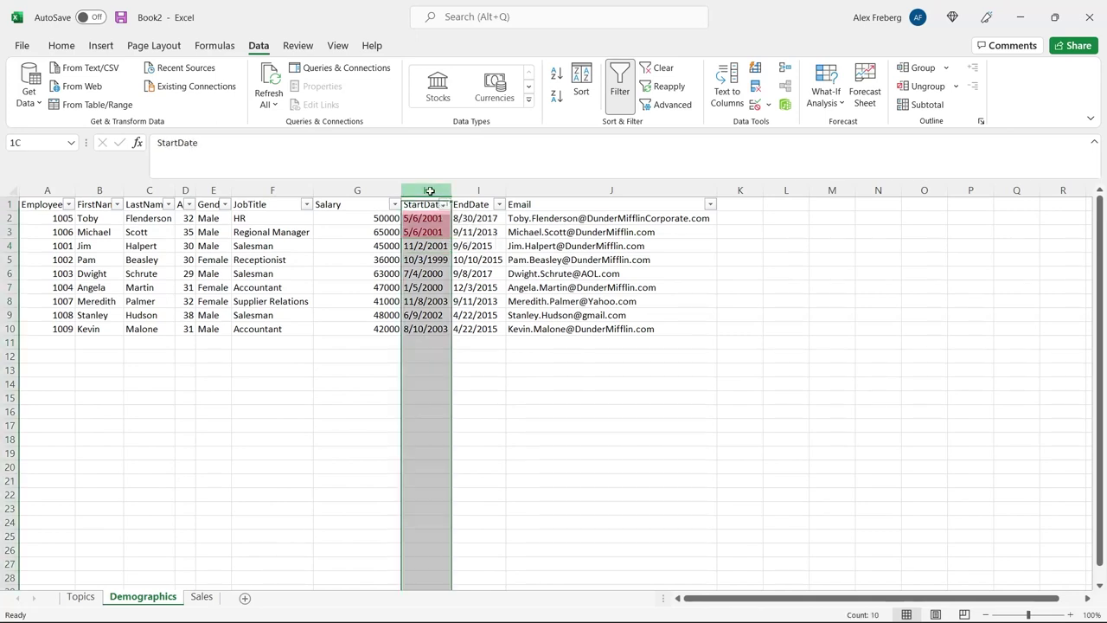
click(654, 73)
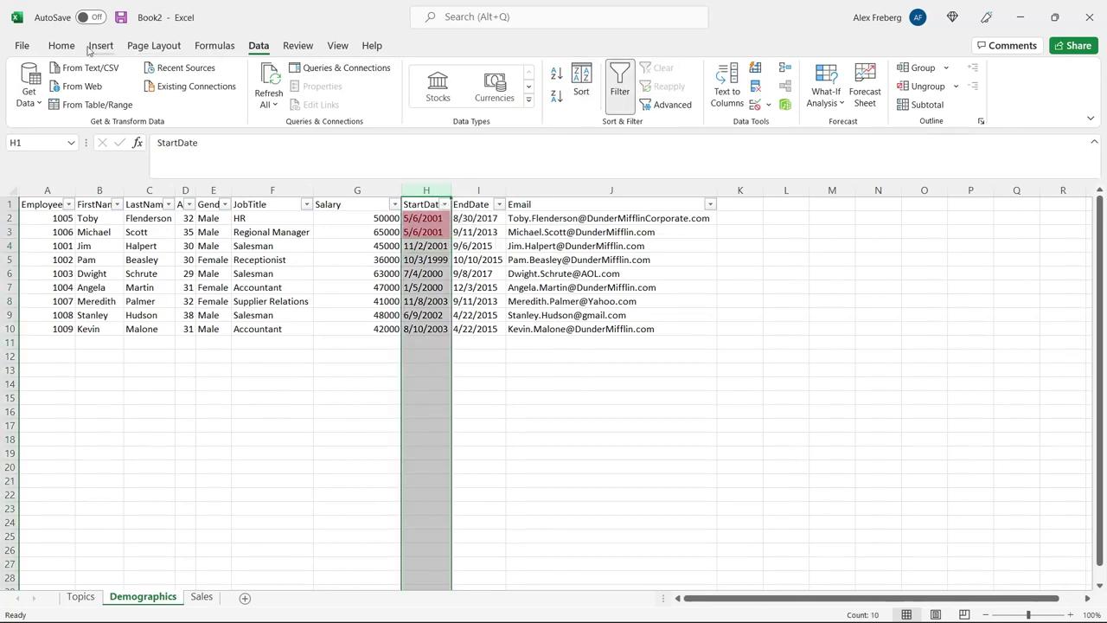
click(62, 45)
click(636, 99)
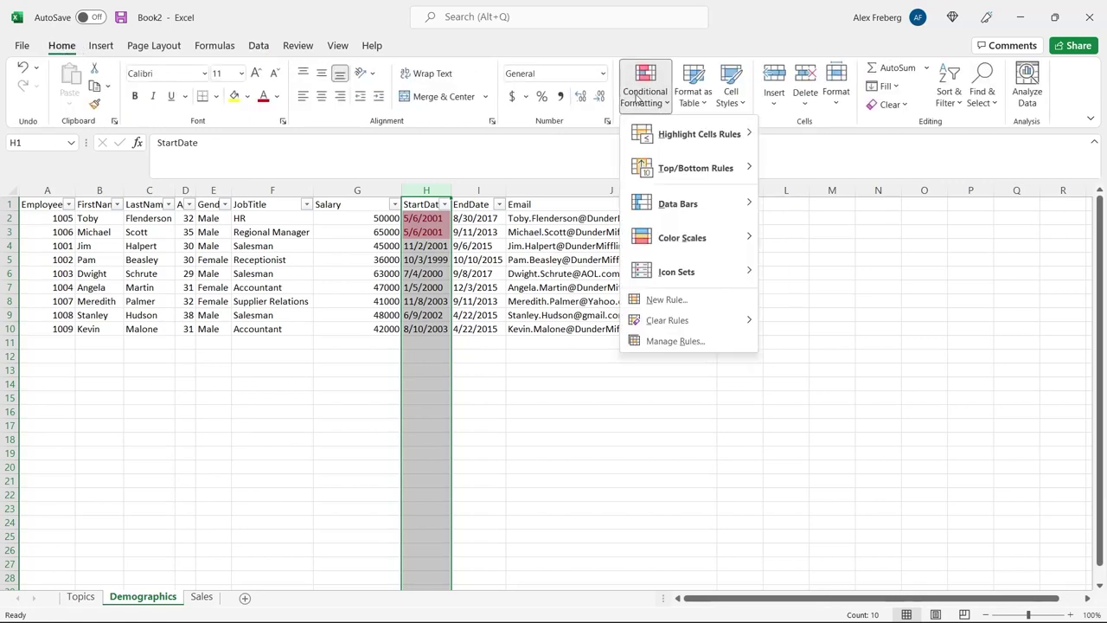
mouse_move(715, 321)
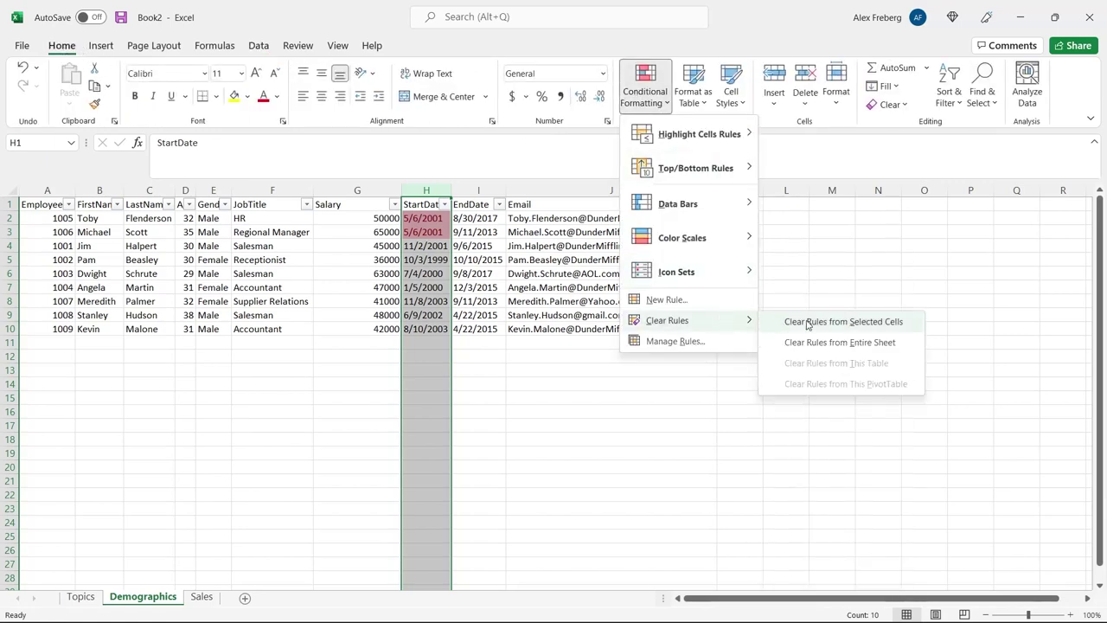
click(808, 321)
click(478, 357)
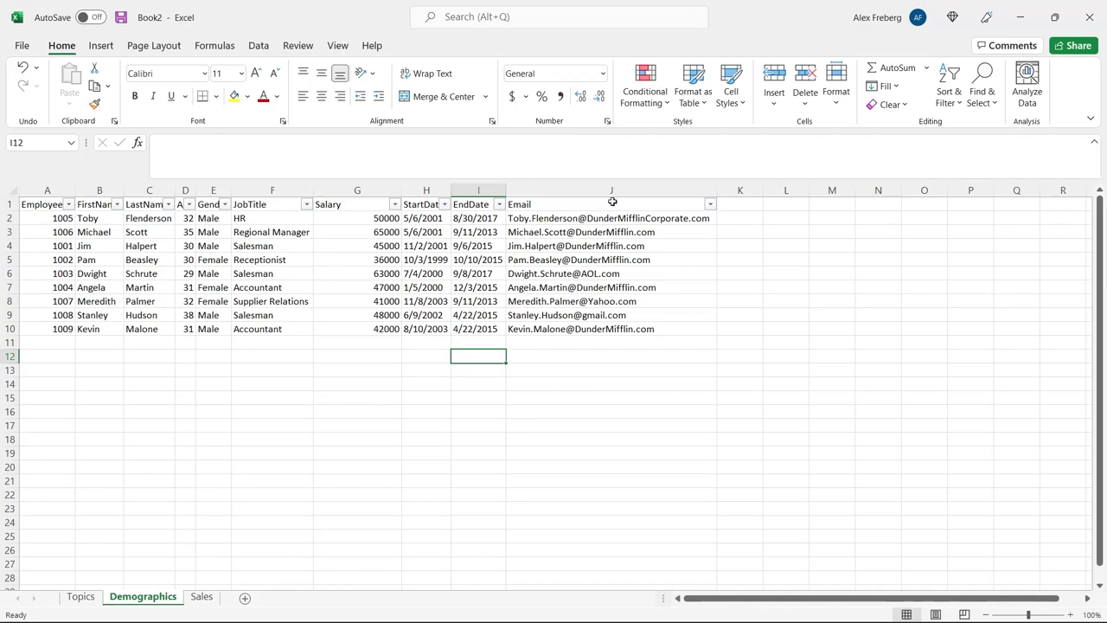
Start a Text That Contains highlighting rule for the Email column
click(611, 190)
click(647, 105)
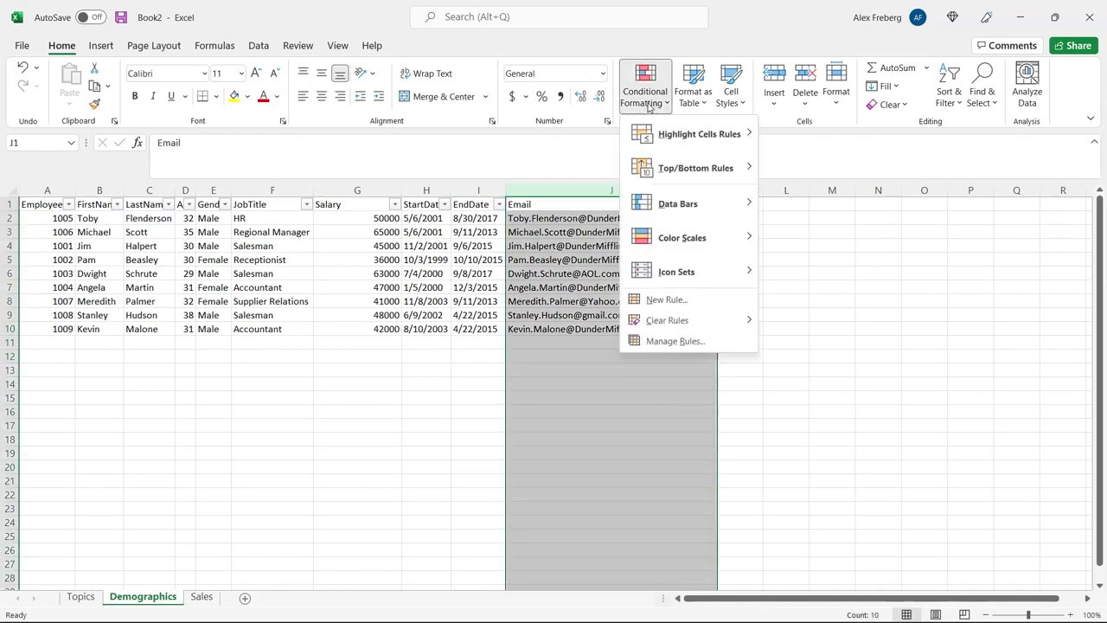
mouse_move(718, 134)
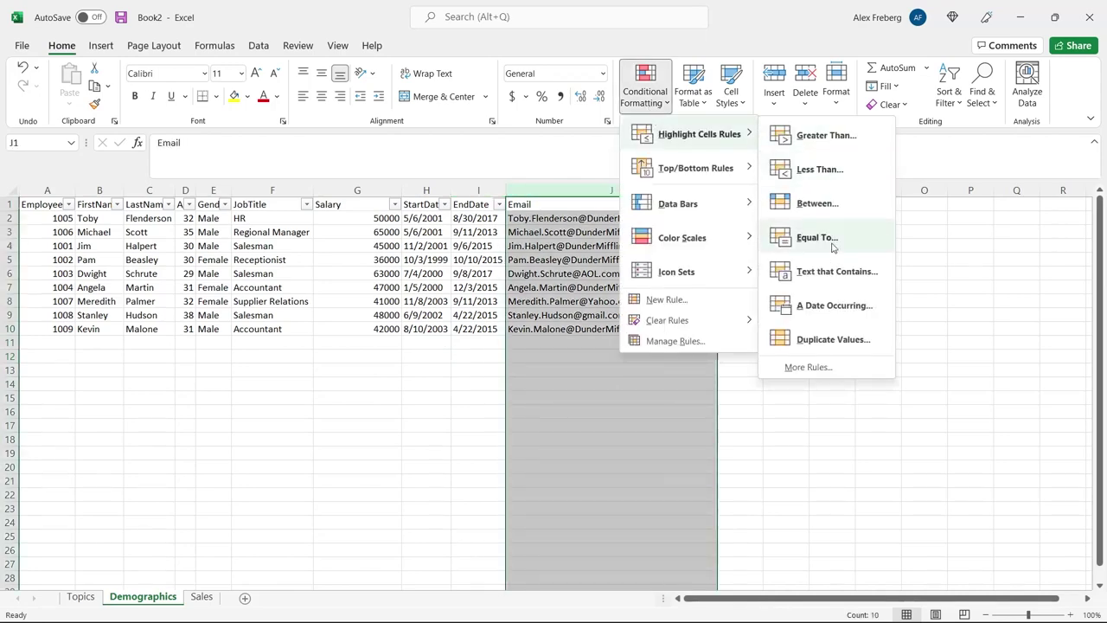
click(834, 273)
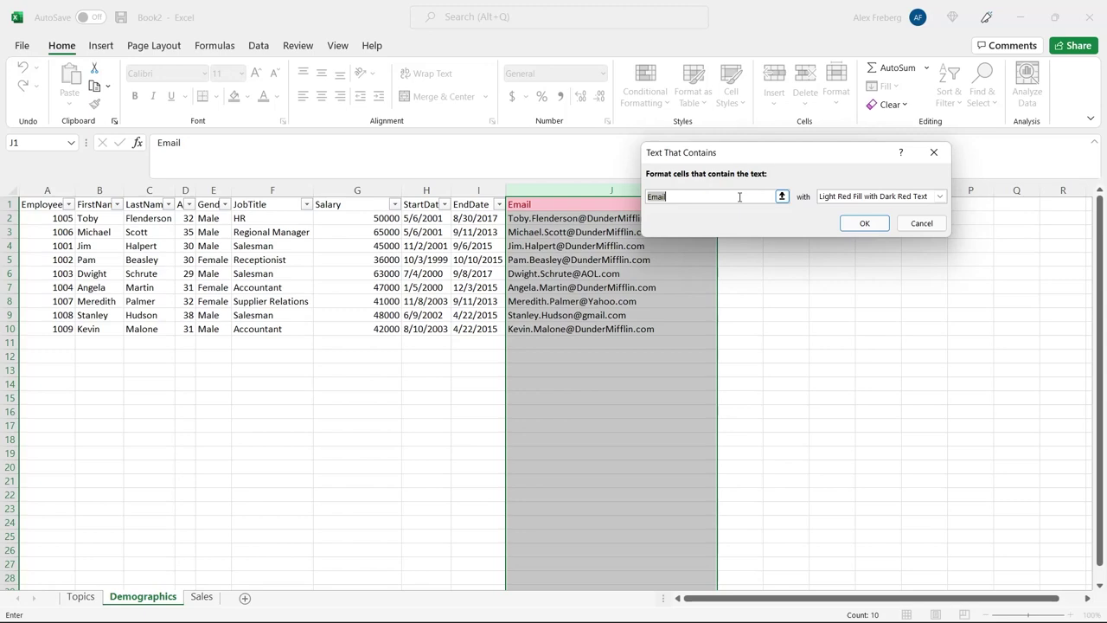
Preview the highlighting rule with the text gmail and empty the text again
text(lorax)
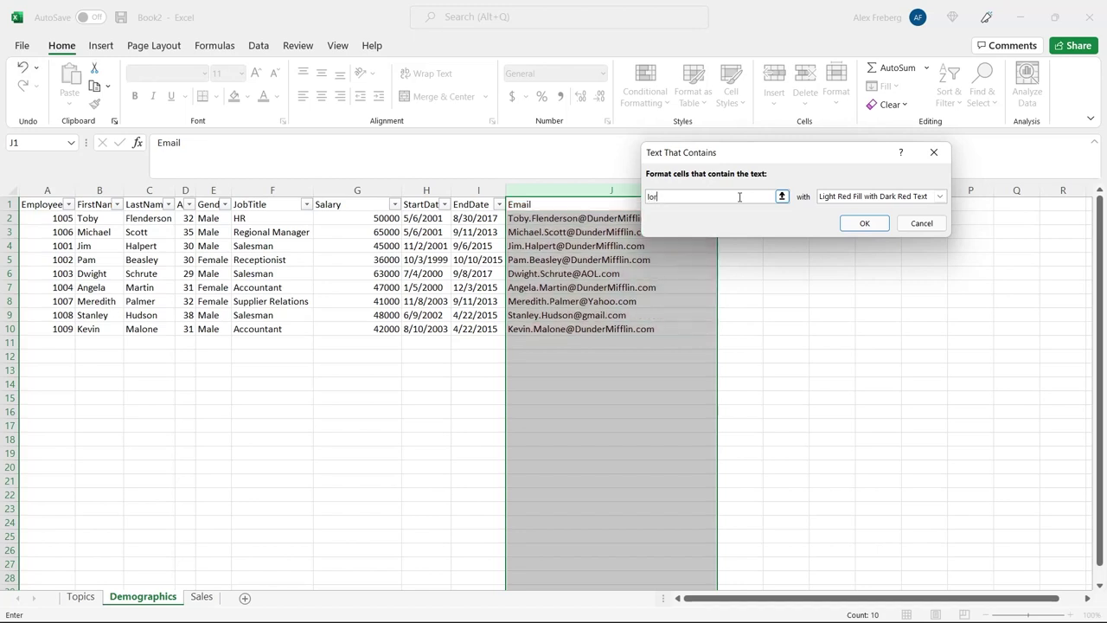
key(BackSpace)
key(BackSpace)
key(BackSpace)
key(BackSpace)
key(BackSpace)
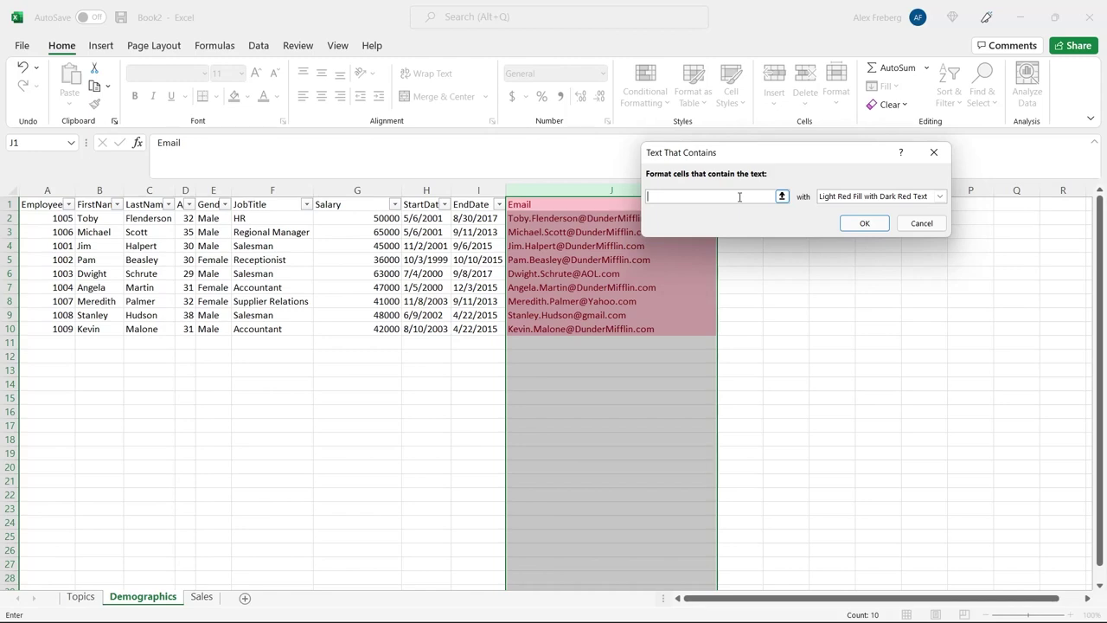
text(gmail)
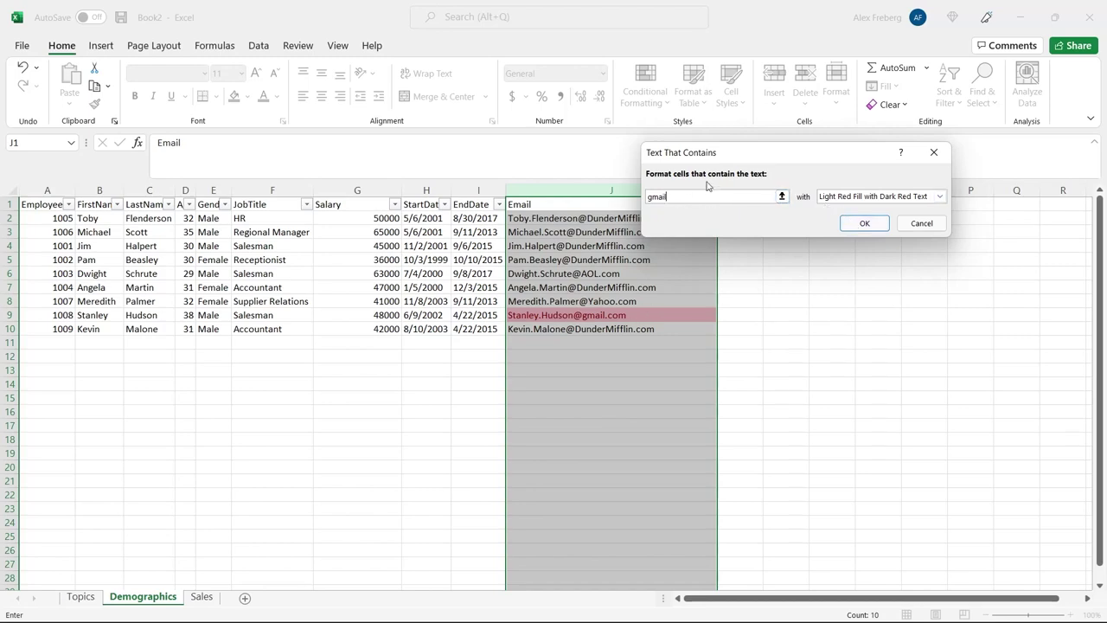
key(BackSpace)
key(BackSpace)
key(BackSpace)
key(BackSpace)
key(BackSpace)
Highlight the emails containing dundermifflin with Light Red Fill with Dark Red Text
text(dundermi)
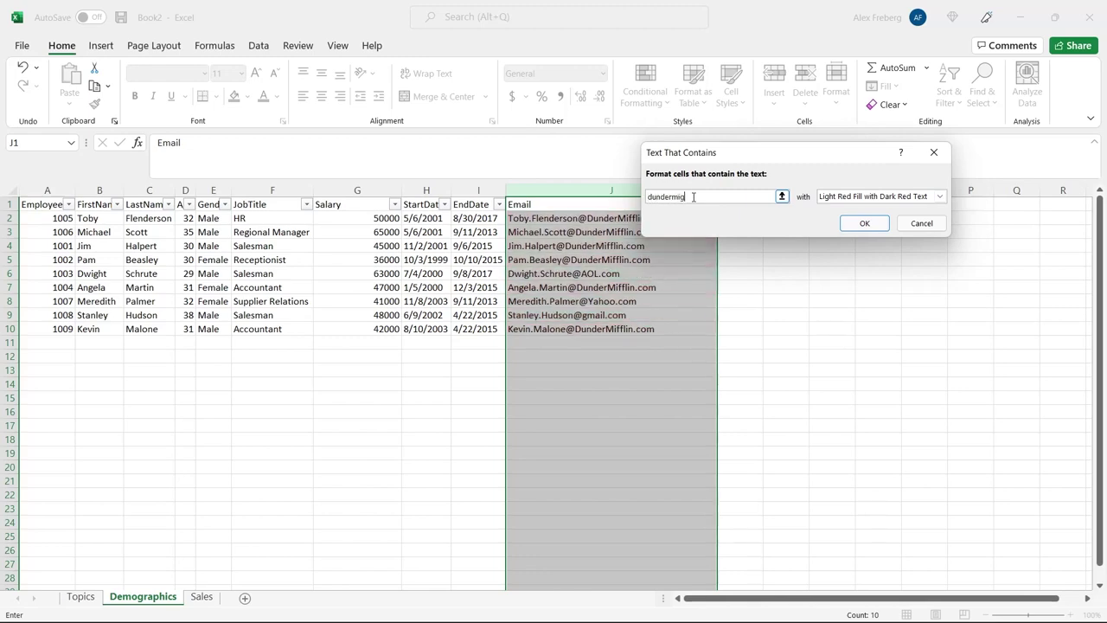
text(fflin)
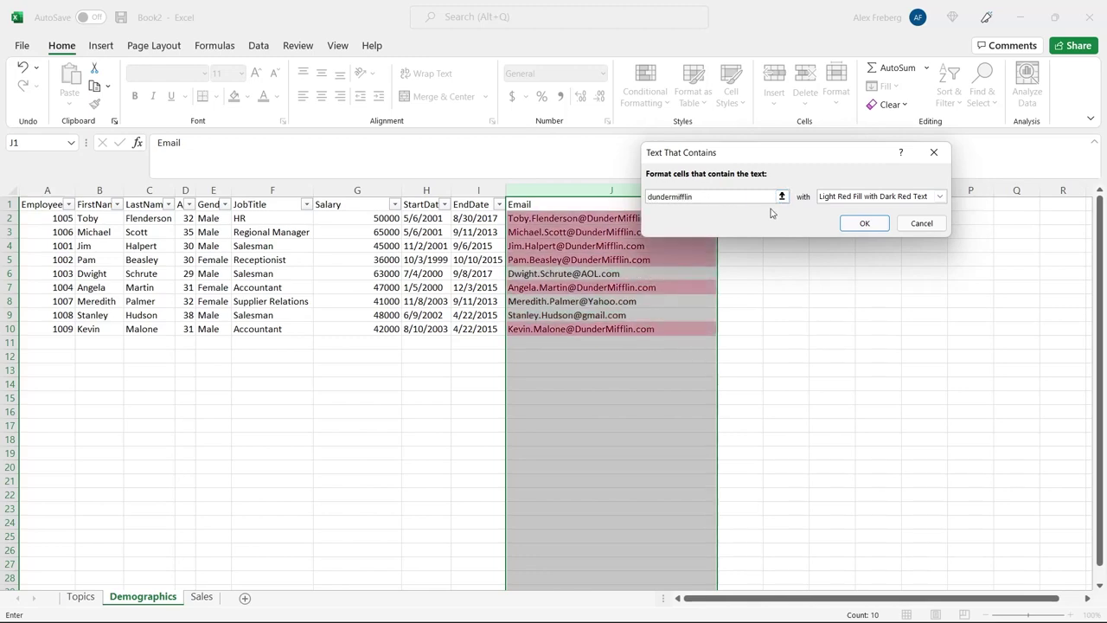
click(864, 224)
click(697, 232)
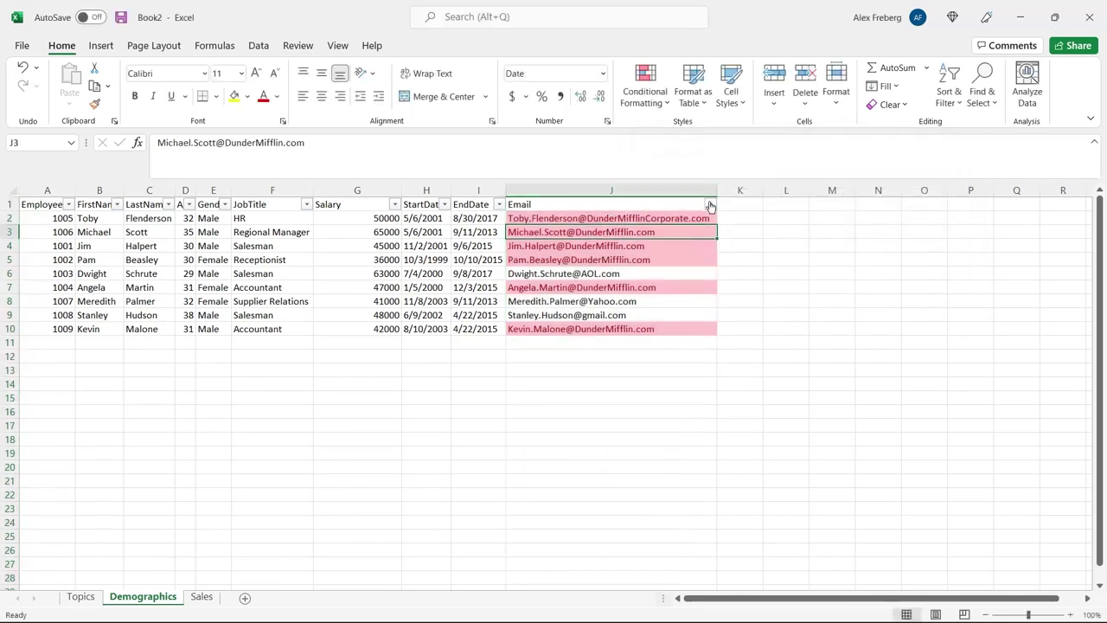
Sort the table by the light red cell color in the Email column, and undo the sort
click(711, 204)
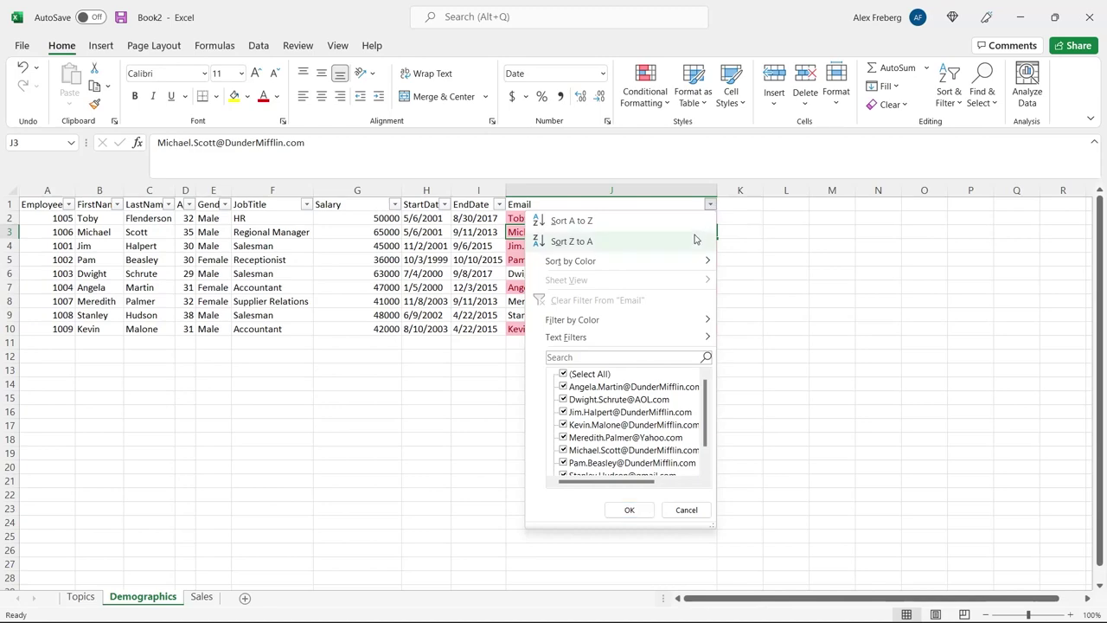
mouse_move(686, 258)
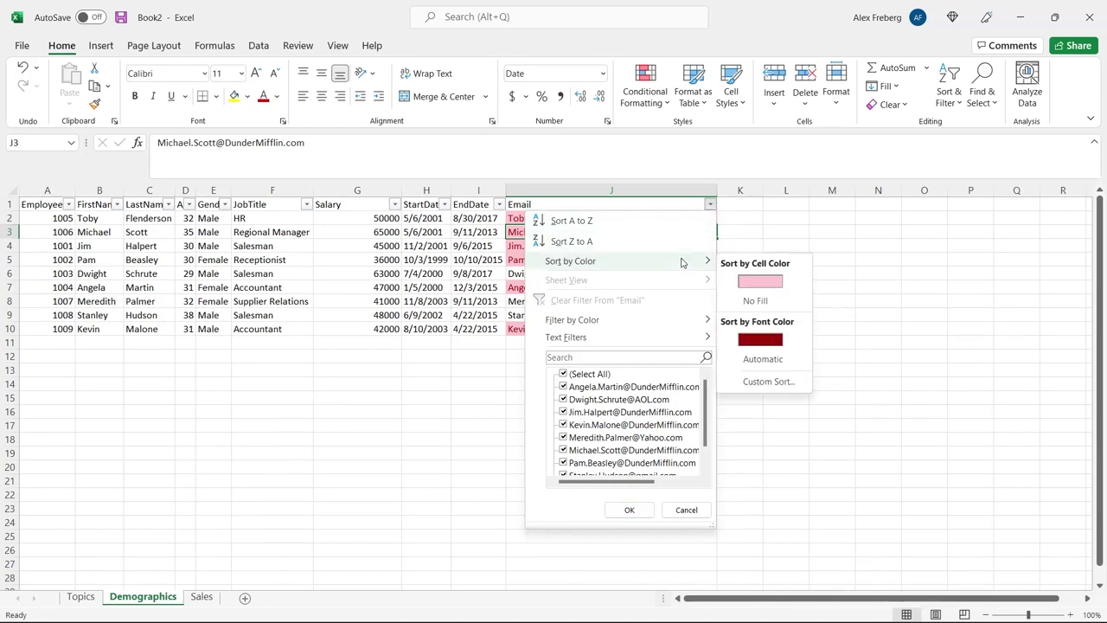
click(749, 276)
click(617, 349)
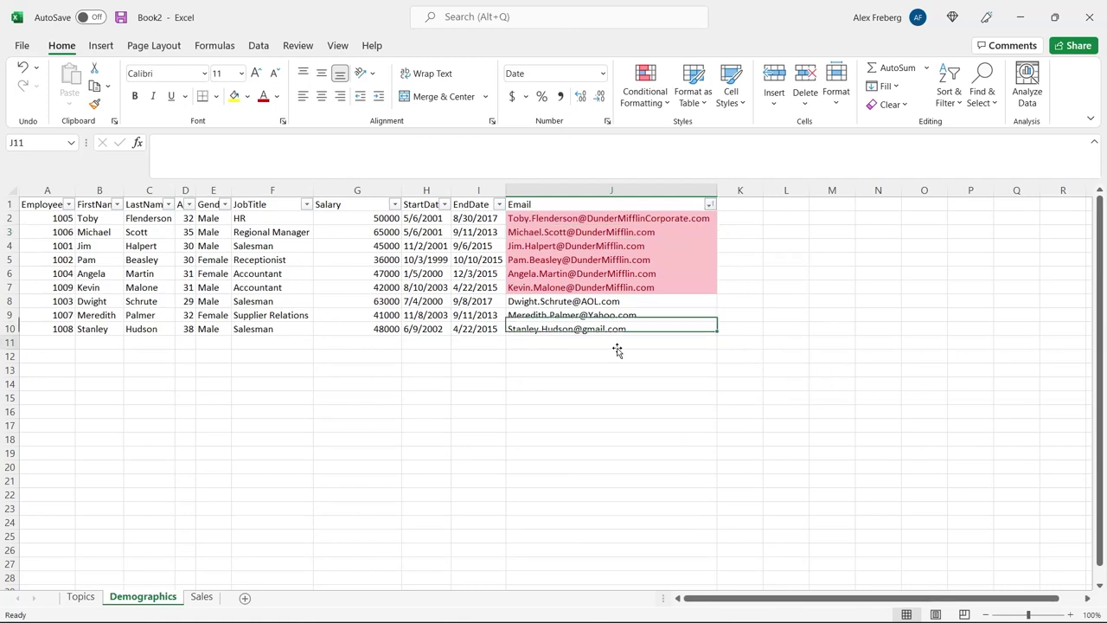
drag(633, 288, 648, 218)
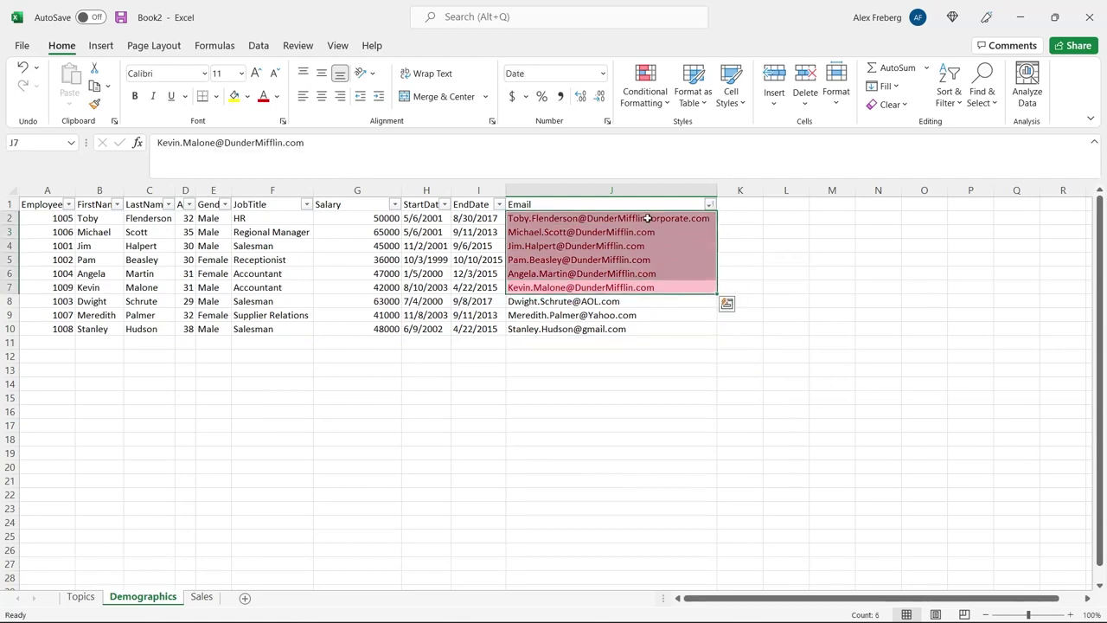
click(648, 218)
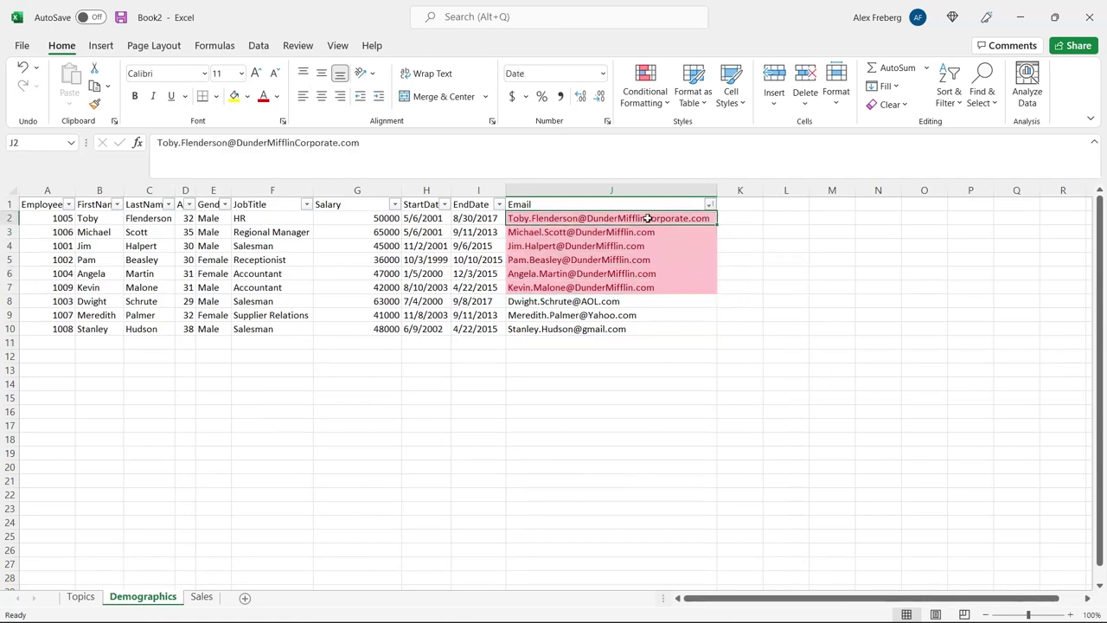
key(ctrl+z)
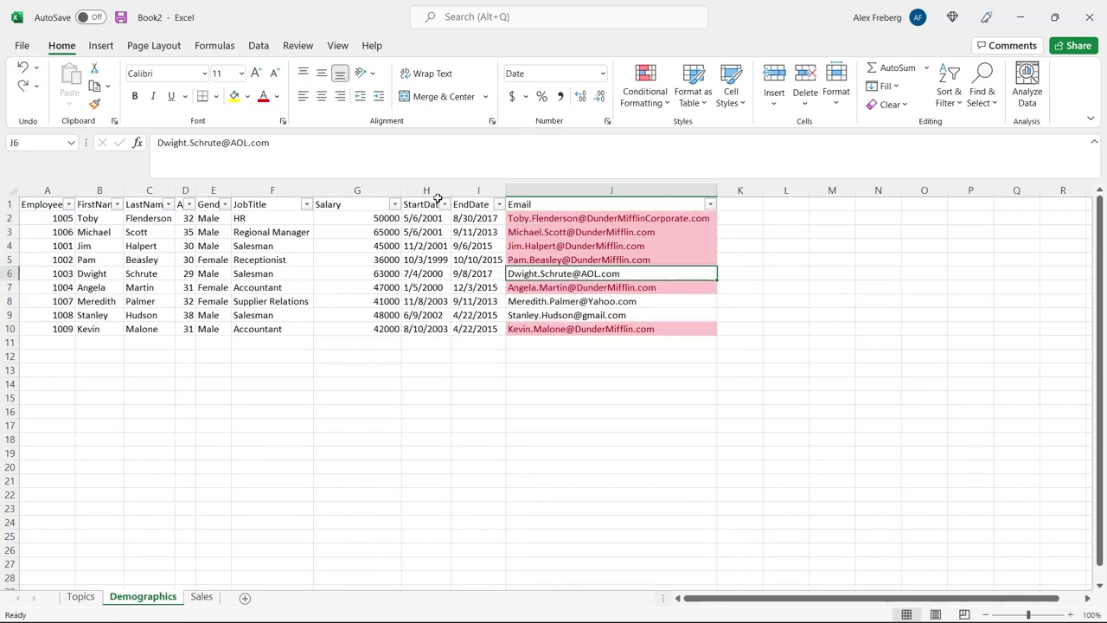
Replace the second slash with a hyphen in the last StartDate entry, making it 8/10-2003
click(427, 334)
double_click(427, 333)
key(BackSpace)
text(-)
click(437, 348)
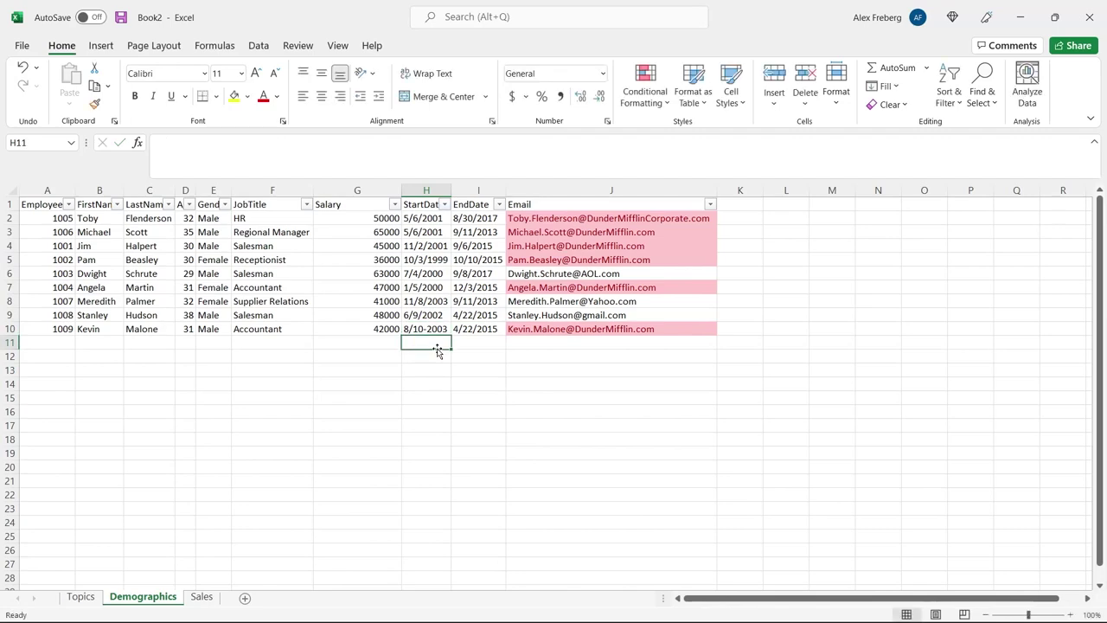
Highlight StartDate cells containing a hyphen using a Text That Contains rule with Light Red Fill with Dark Red Text
click(427, 189)
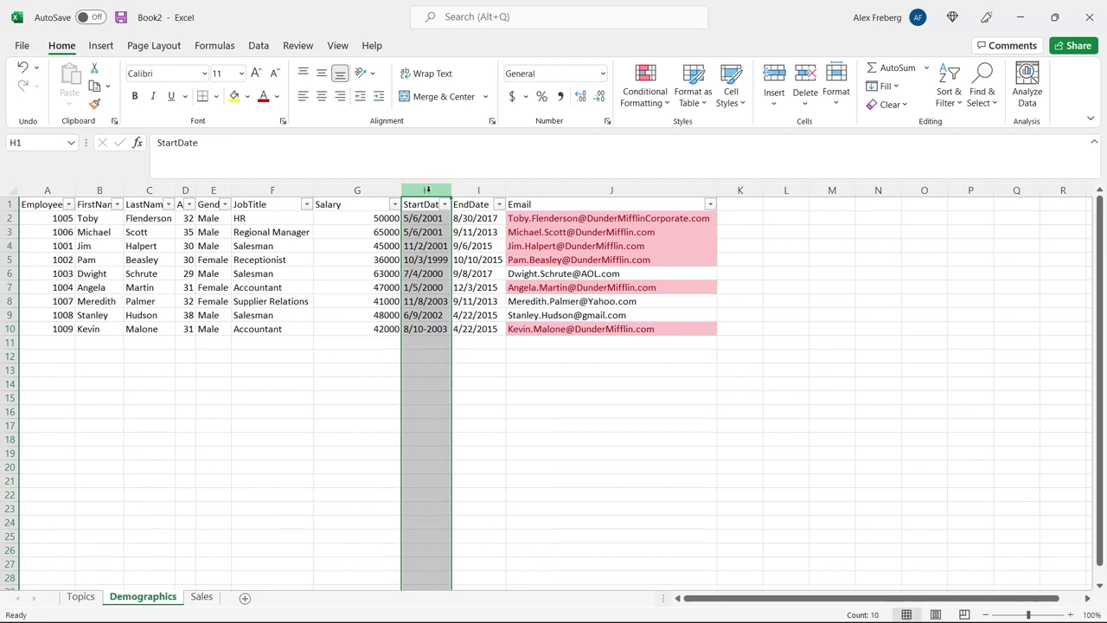
click(635, 96)
mouse_move(696, 136)
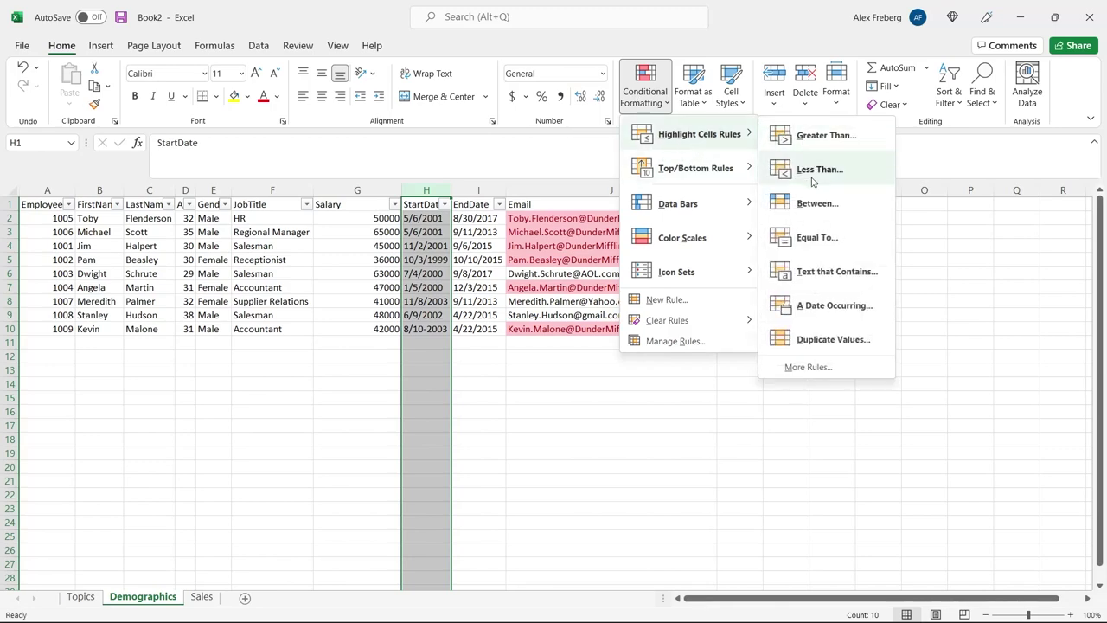
click(836, 271)
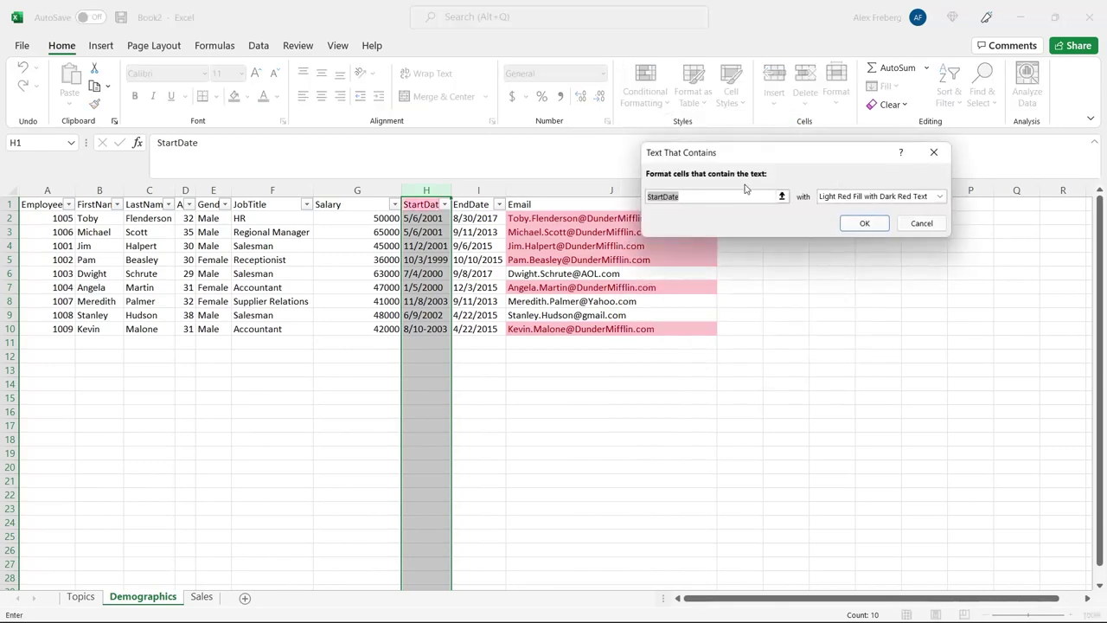
key(BackSpace)
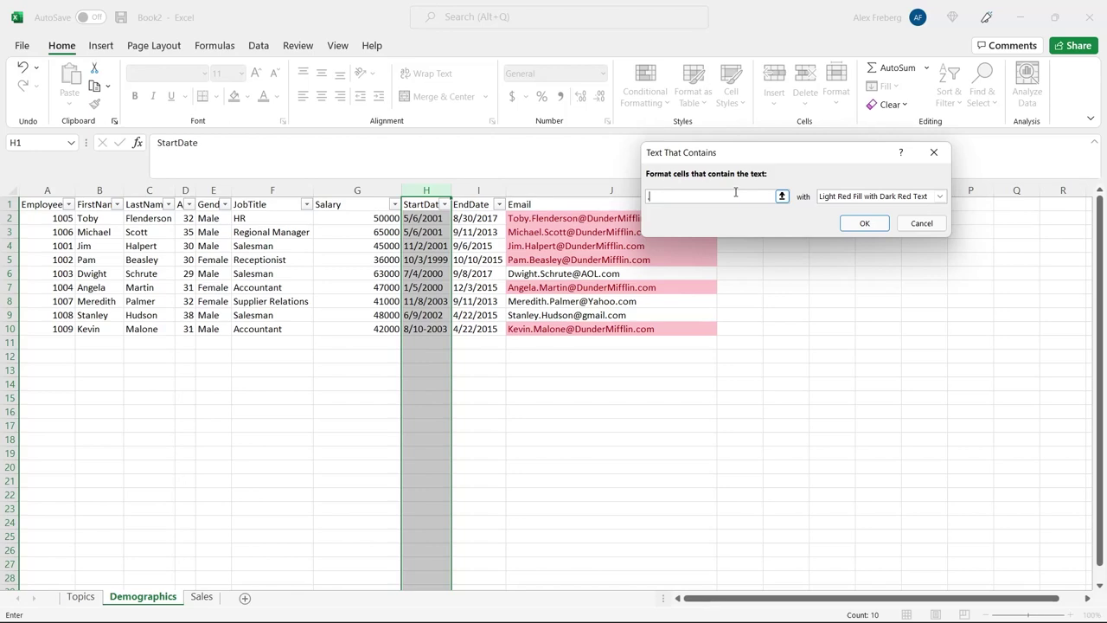
text(-)
click(864, 224)
click(455, 335)
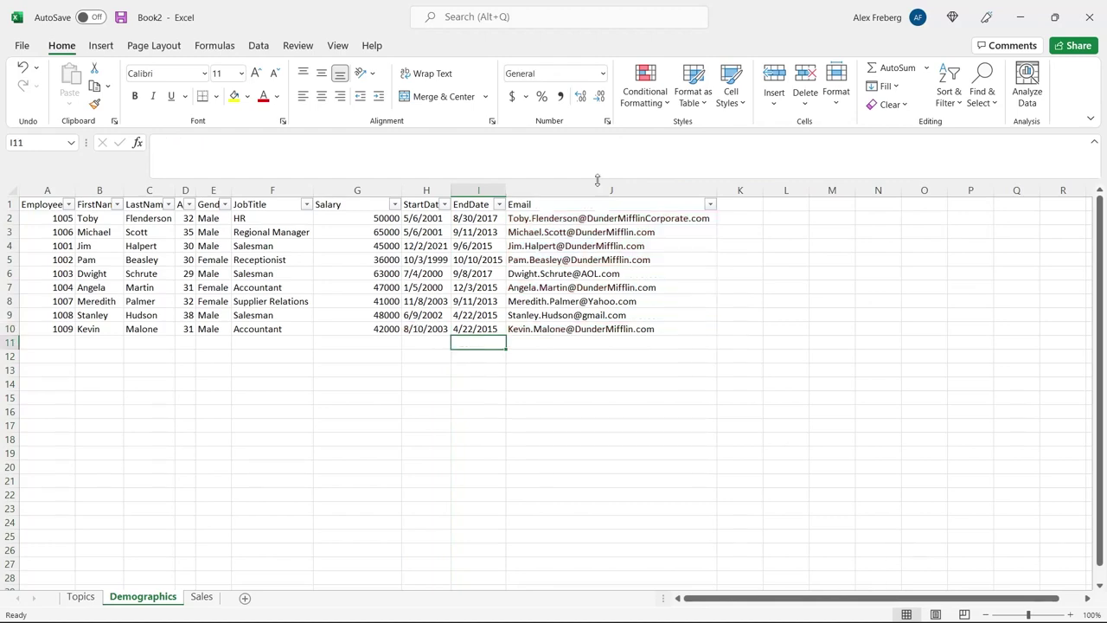
Start a new formatting rule that uses a formula to determine which cells to format
click(663, 100)
mouse_move(683, 132)
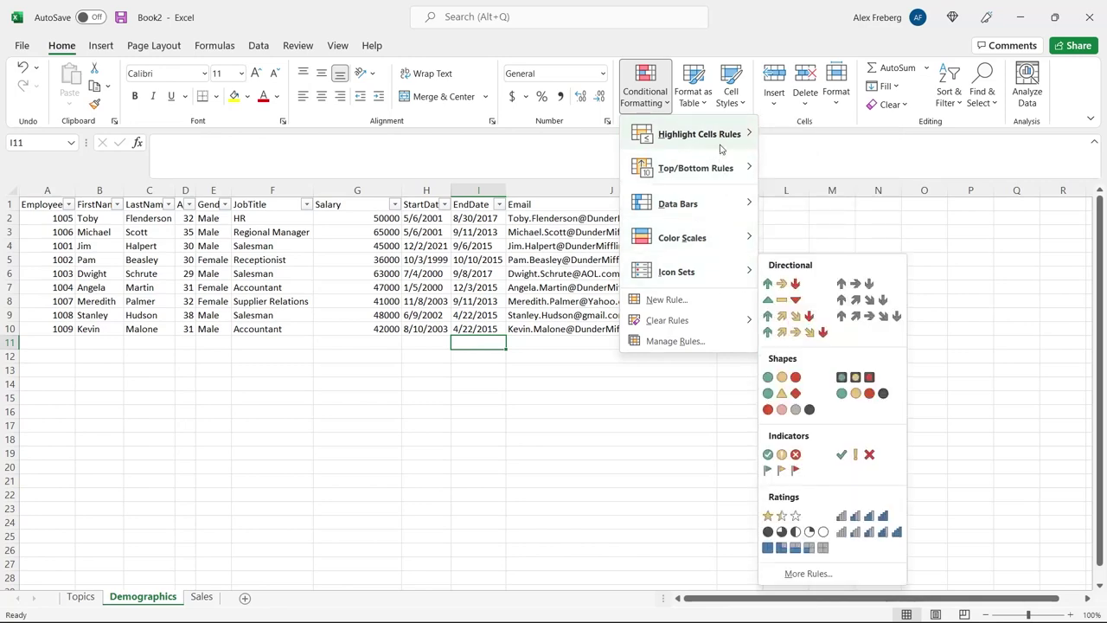
mouse_move(722, 138)
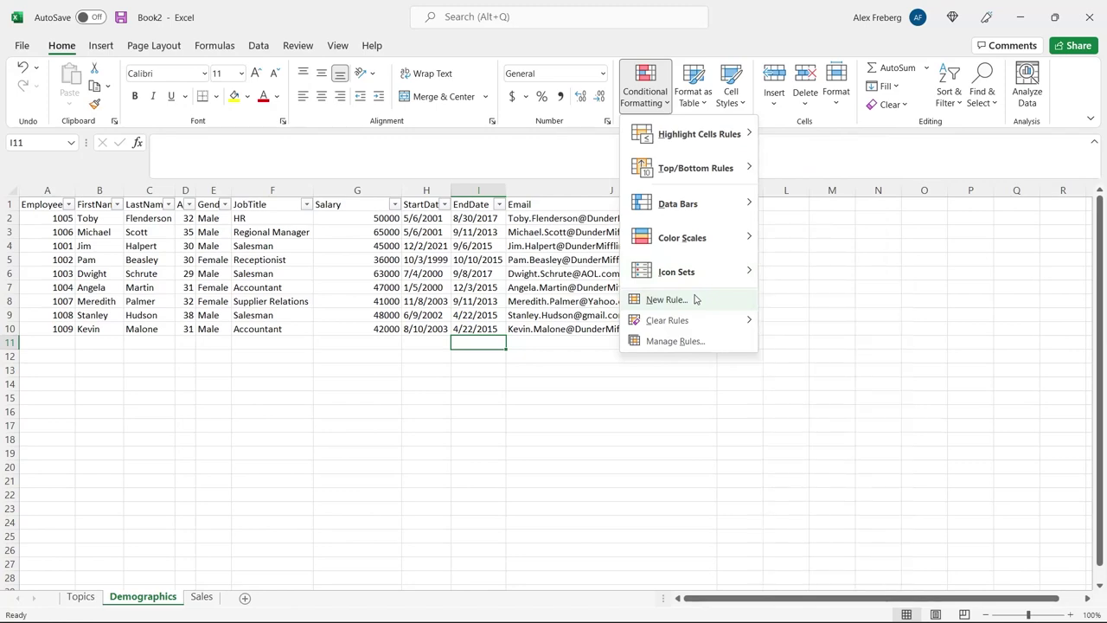
click(696, 299)
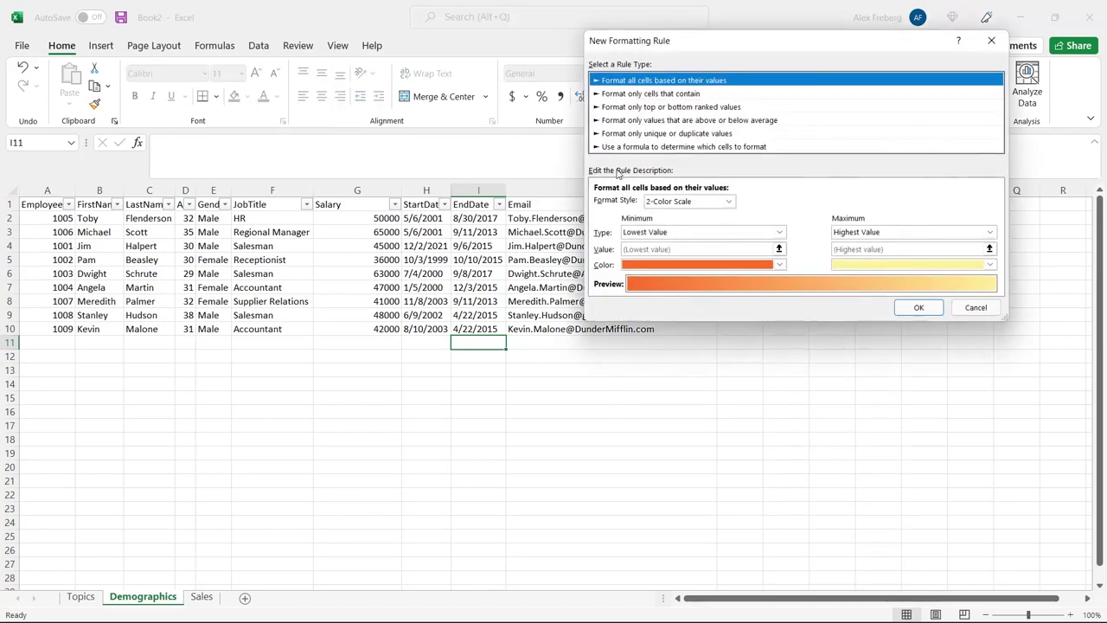
click(603, 148)
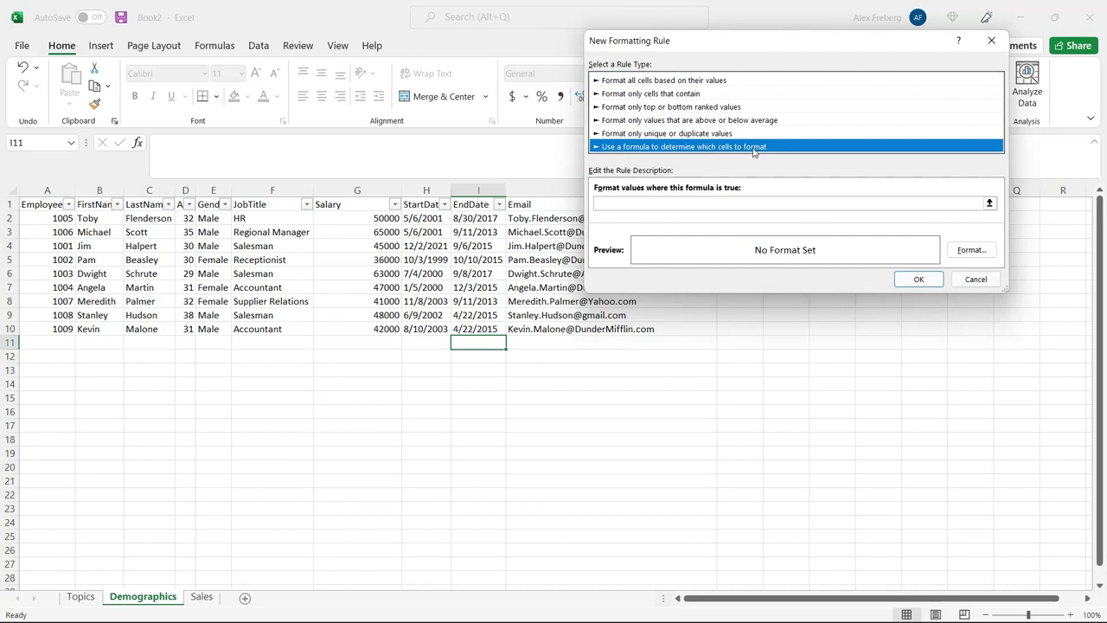
Examine the fill color options for the formula rule's format, and cancel without choosing one
click(717, 203)
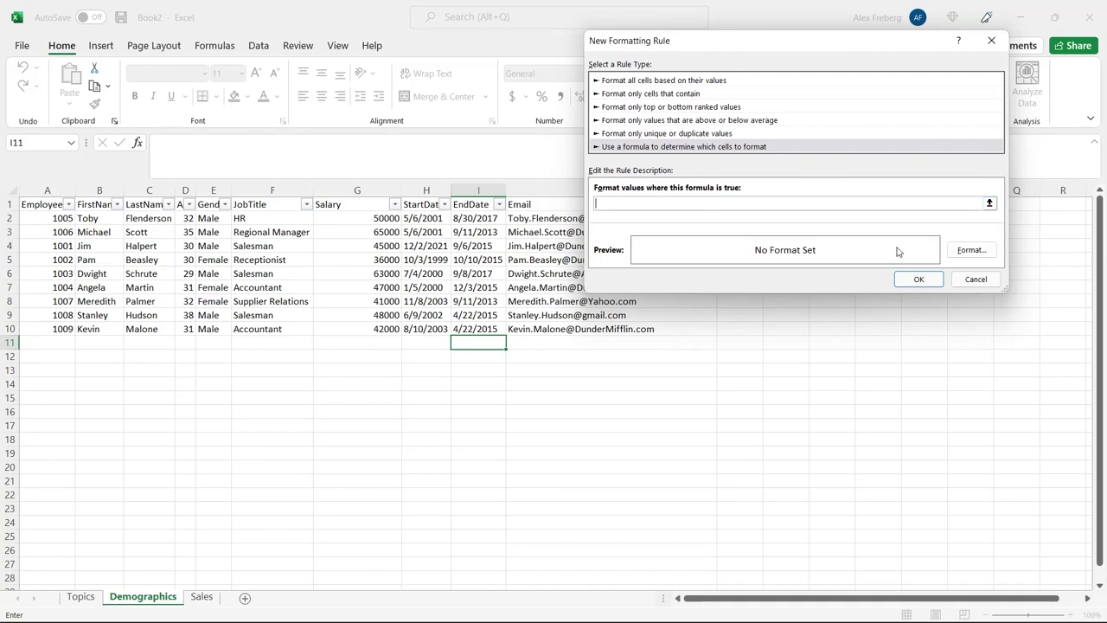
click(986, 251)
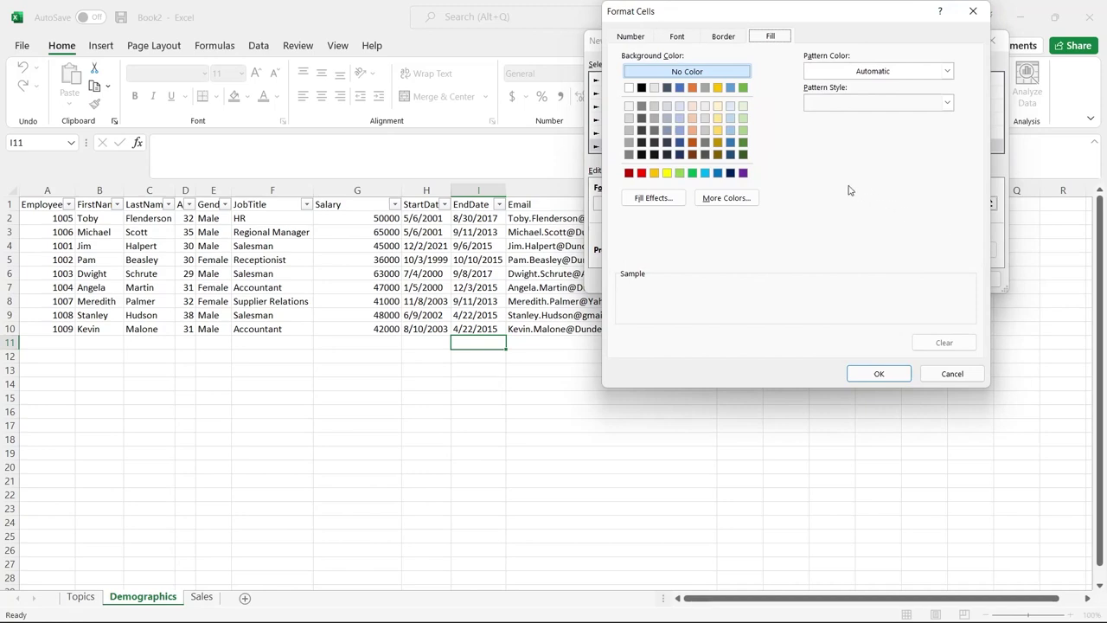
key(Escape)
Enter =G2:G10, the Salary cells with relative references, as the new rule's formula
drag(810, 43, 678, 90)
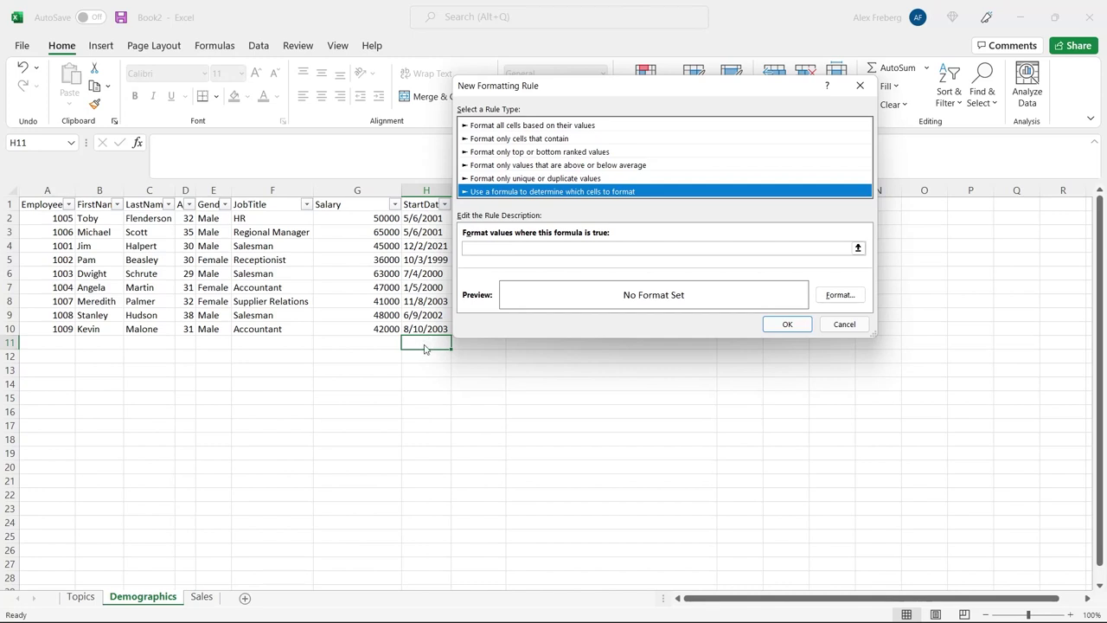
click(546, 249)
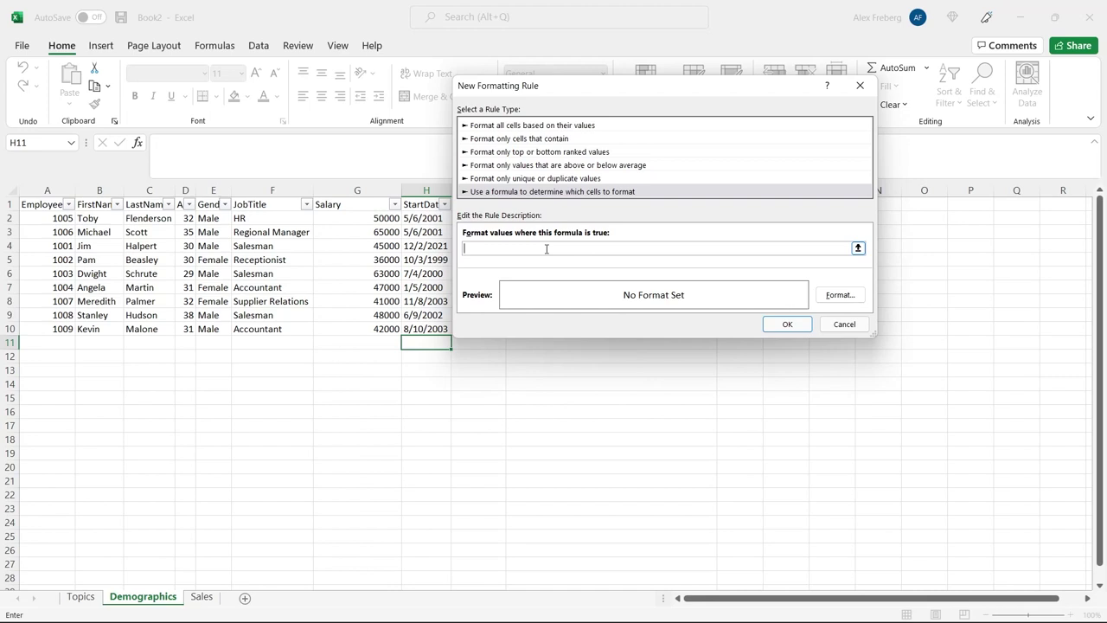
text(=)
drag(357, 218, 368, 329)
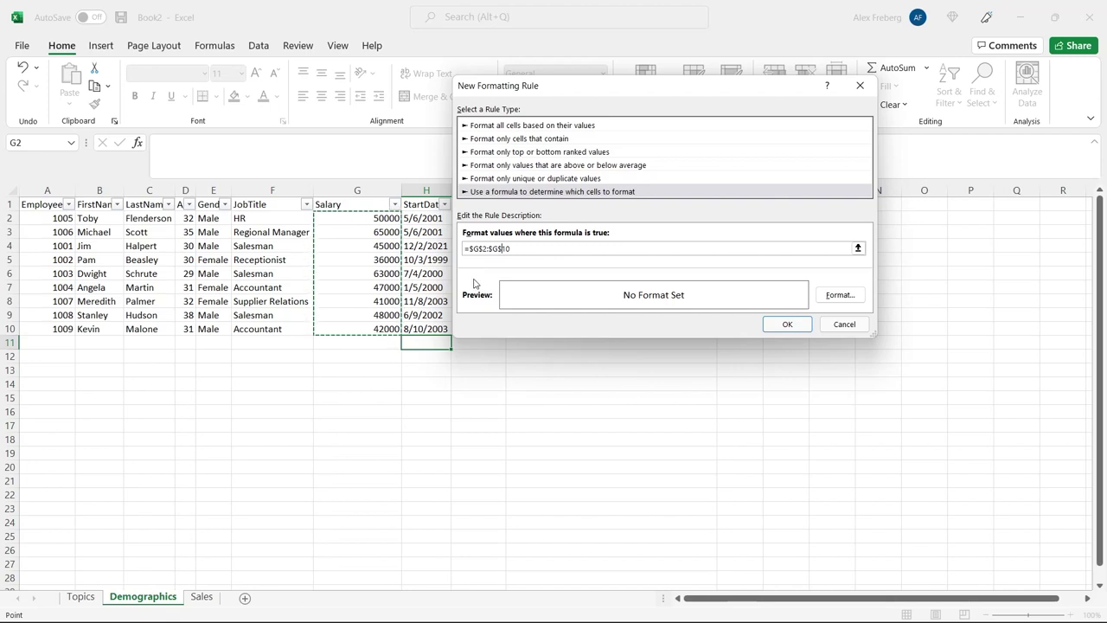
click(527, 248)
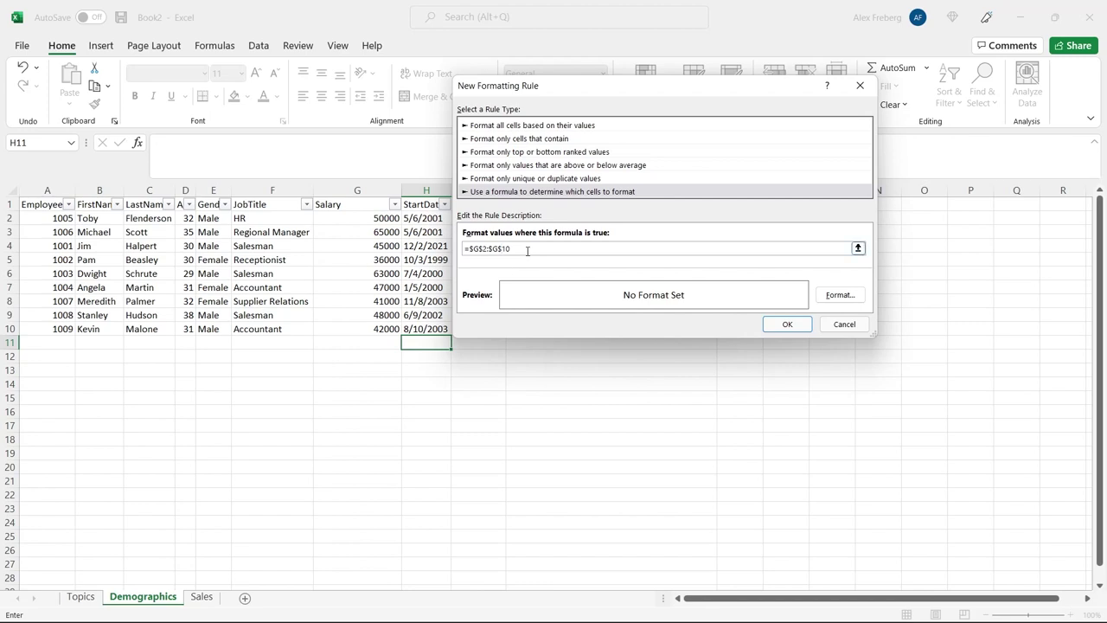
click(483, 248)
key(BackSpace)
click(473, 248)
key(BackSpace)
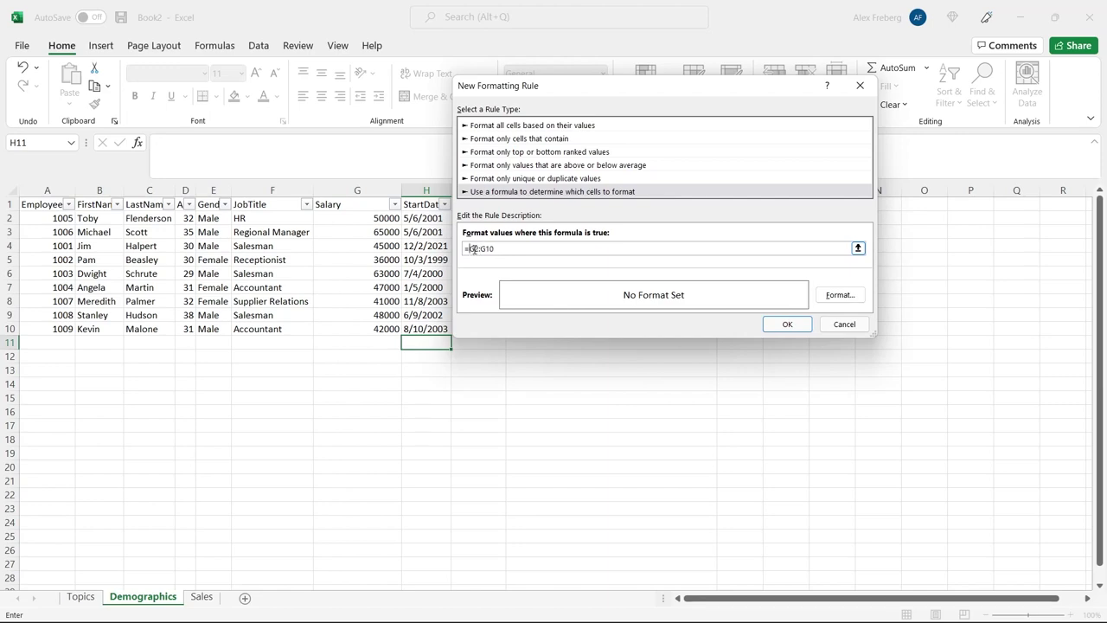
Give the formula rule's format a light gold fill and an outline border
click(836, 295)
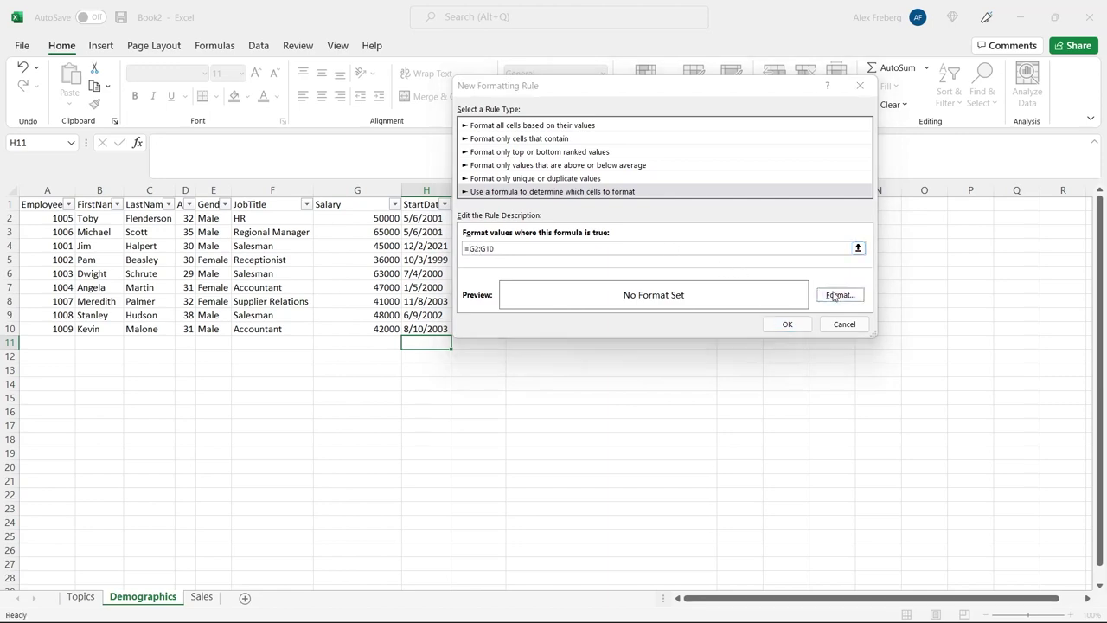
click(746, 39)
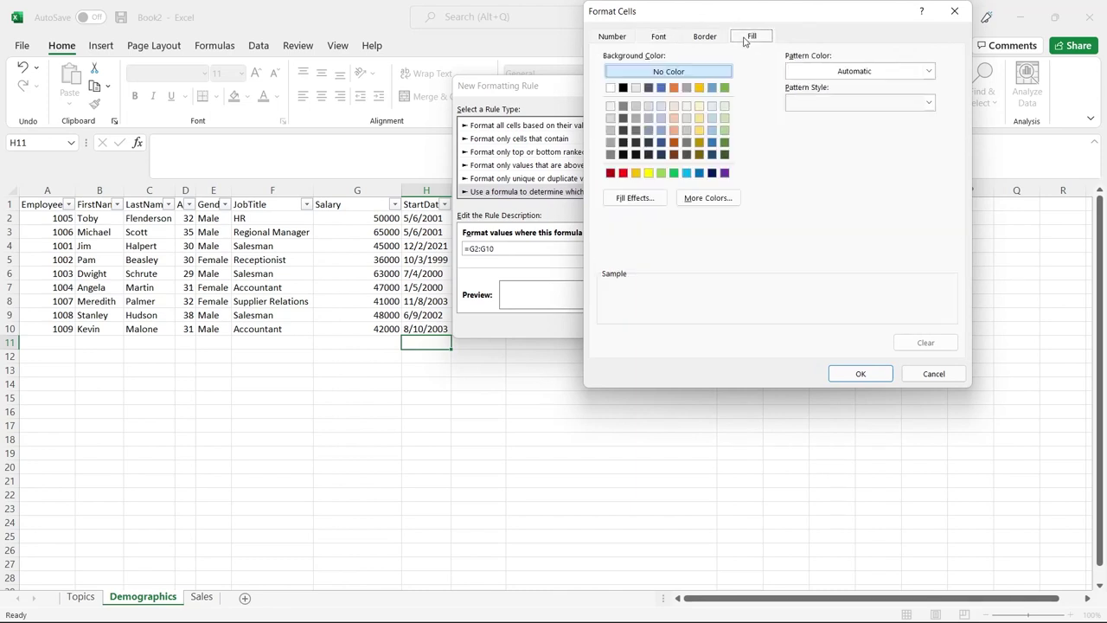
click(699, 130)
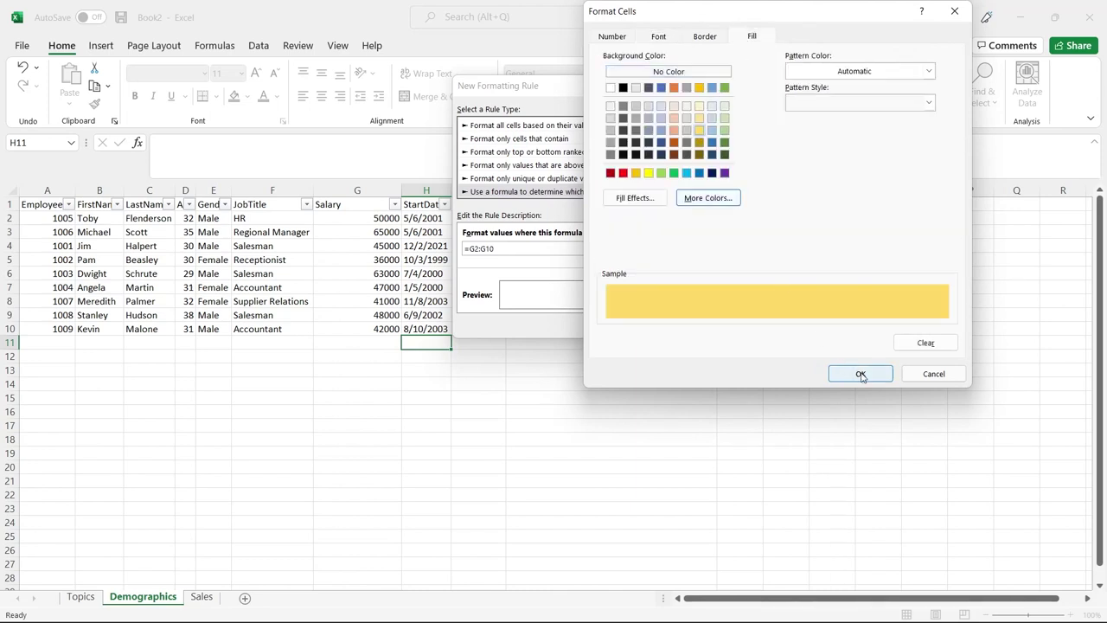
click(705, 36)
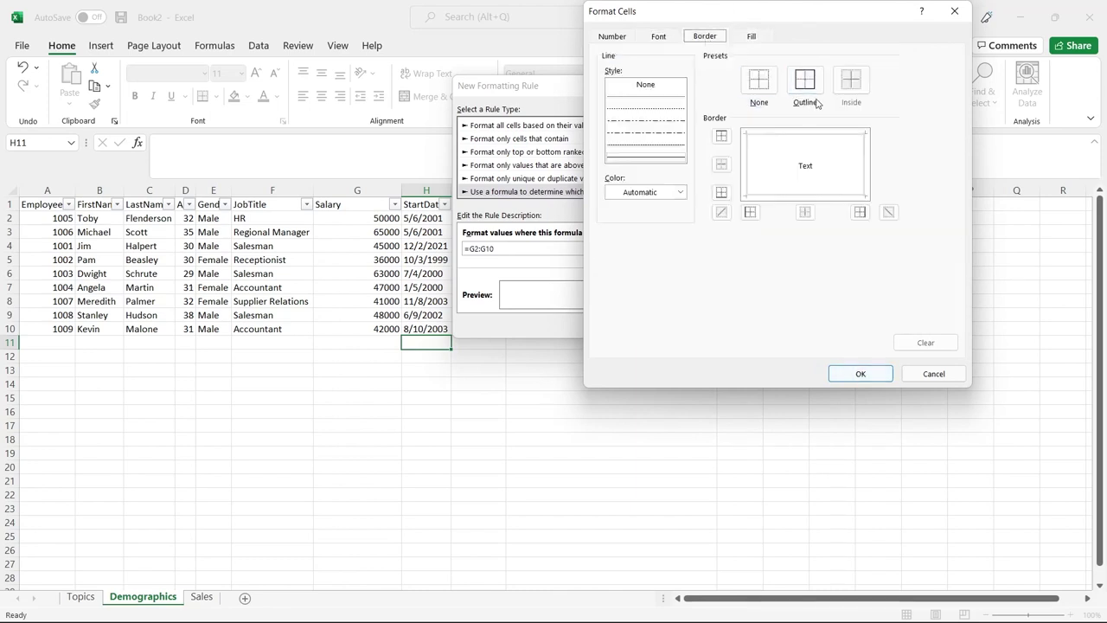
click(860, 373)
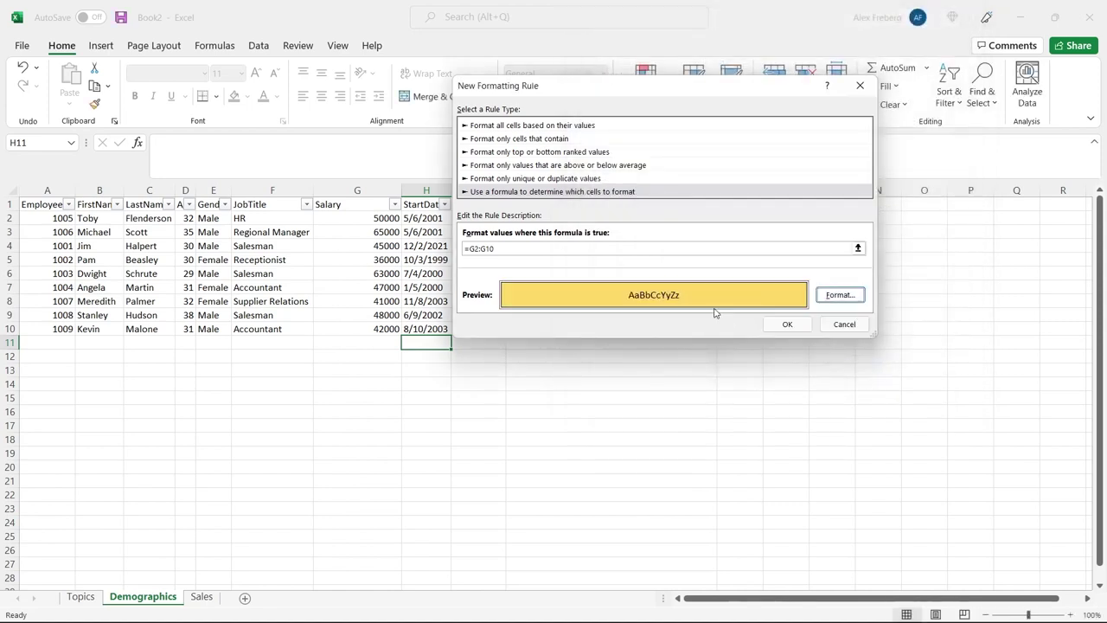
Complete the rule's formula as =G2:G10>50000 and create the rule
click(620, 250)
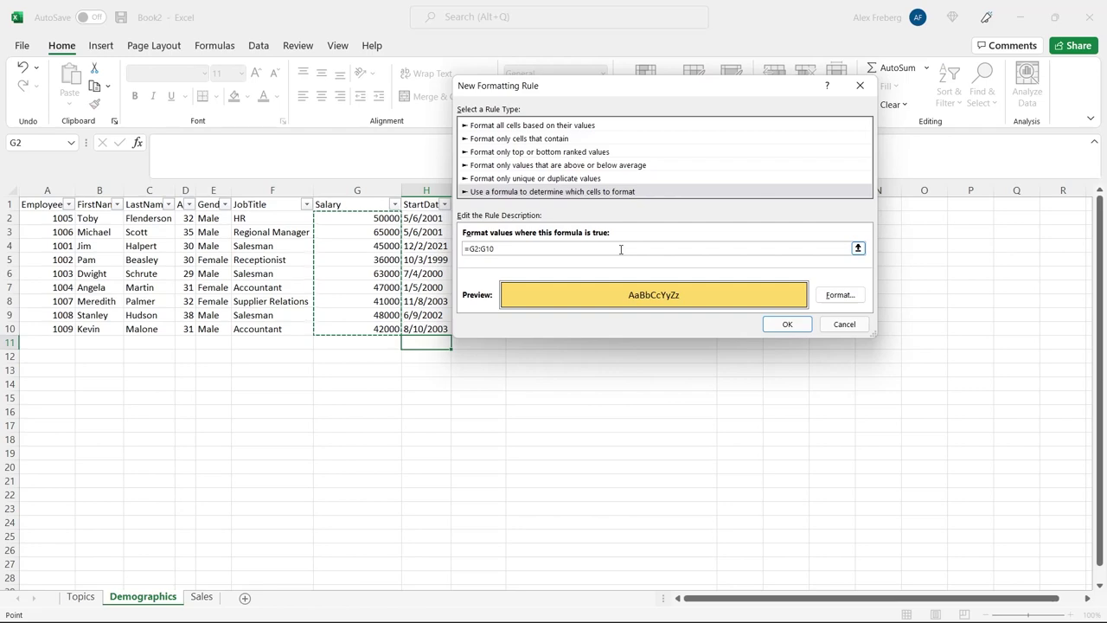
text(>50000)
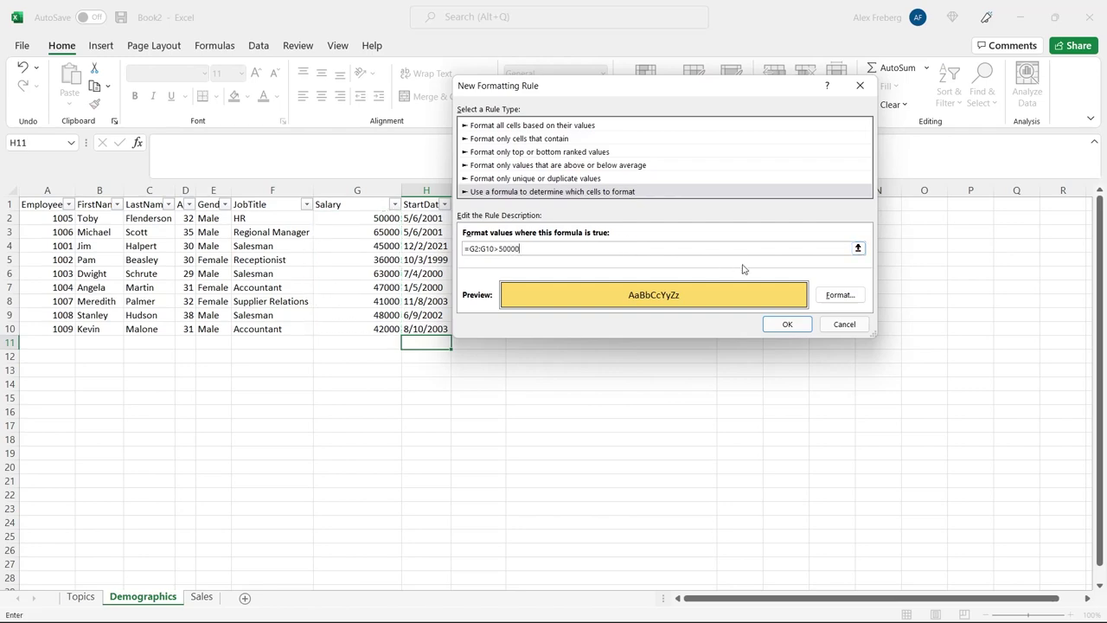
click(783, 324)
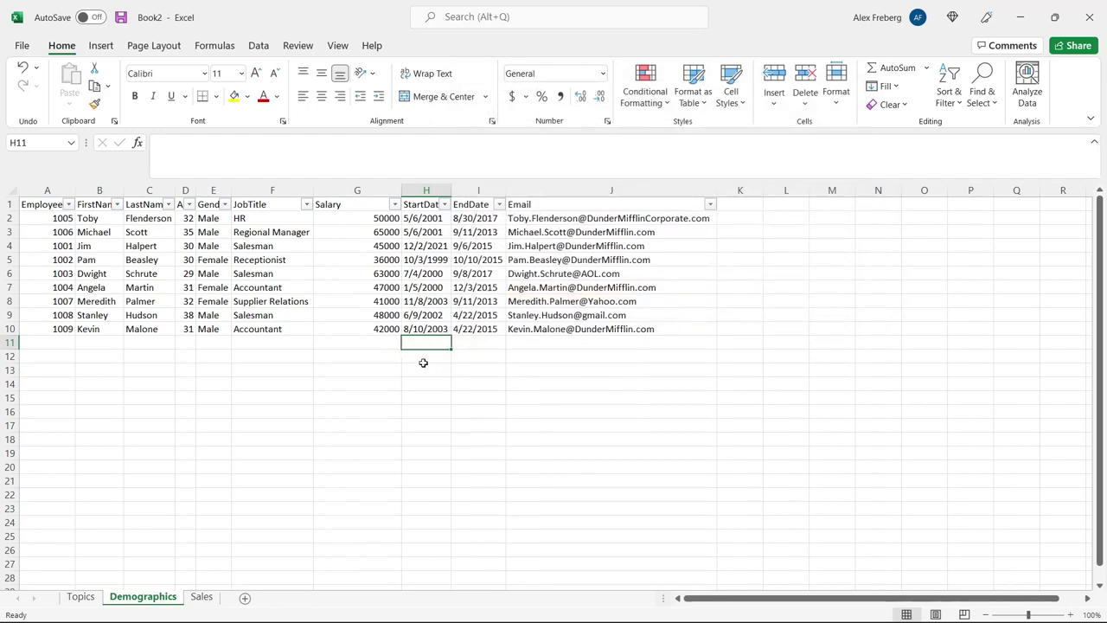
Change the range the formula rule applies to into the Salary cells $G$2:$G$10, and apply the change
click(666, 99)
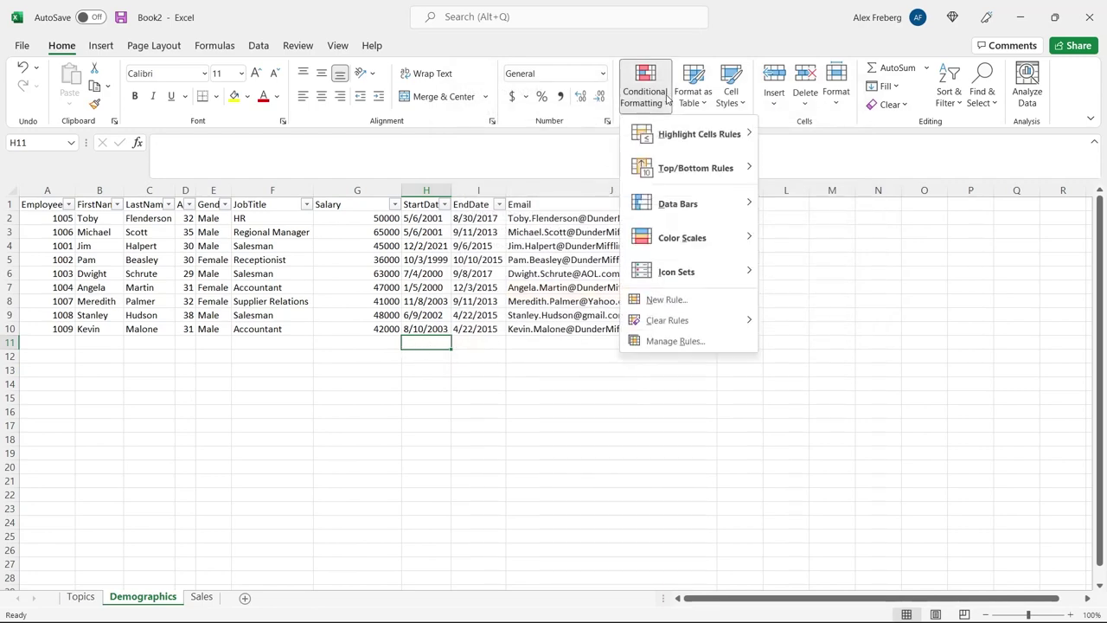
click(679, 340)
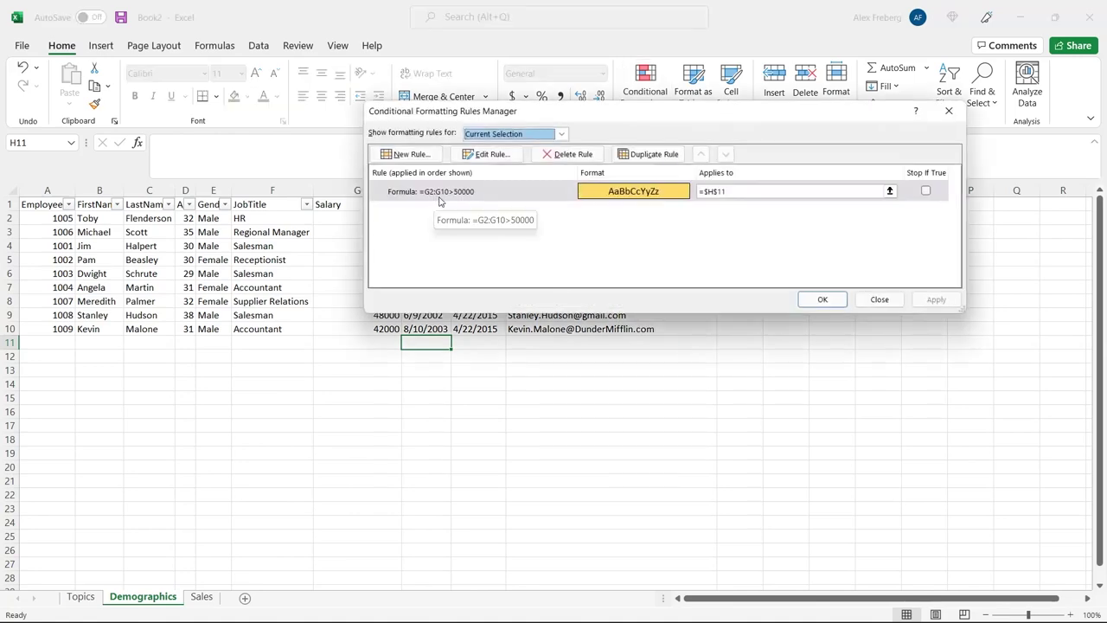
click(727, 192)
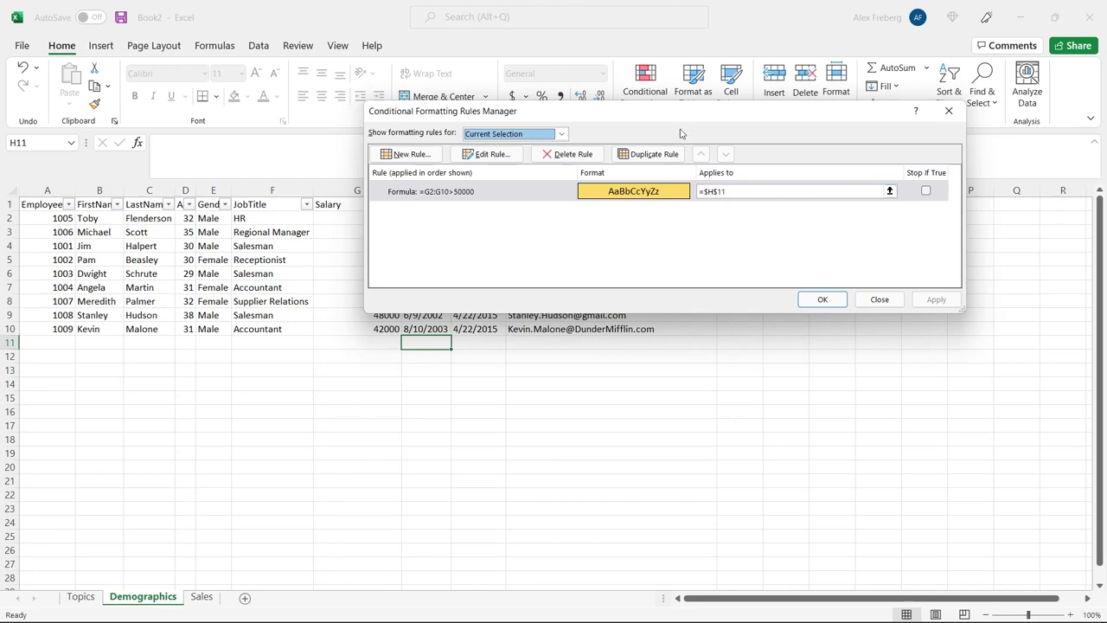
drag(660, 111, 789, 47)
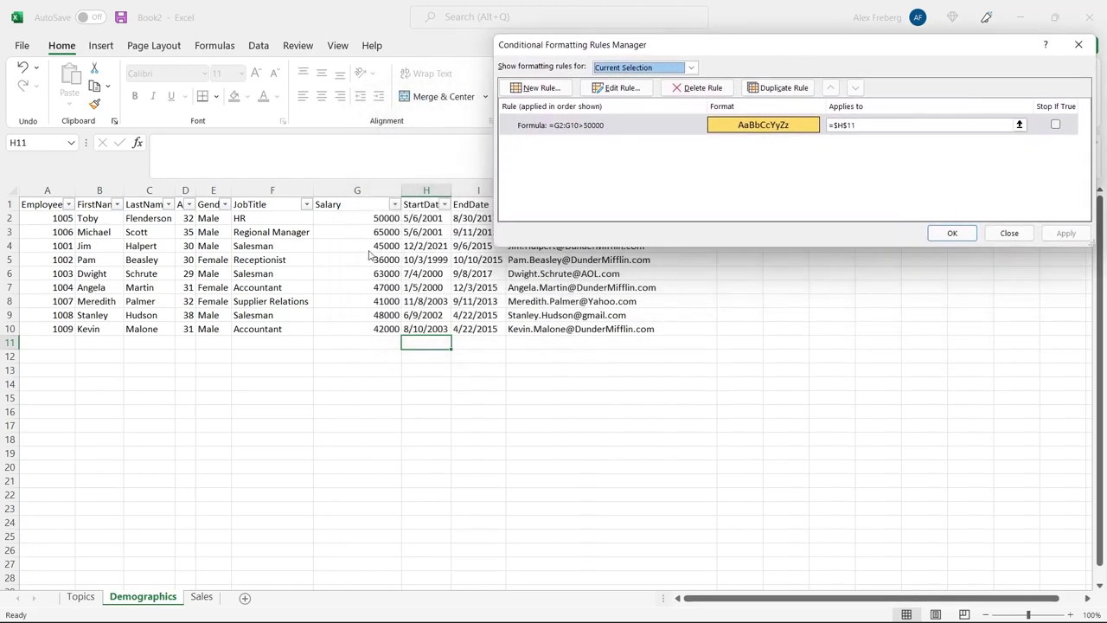
drag(856, 127, 835, 128)
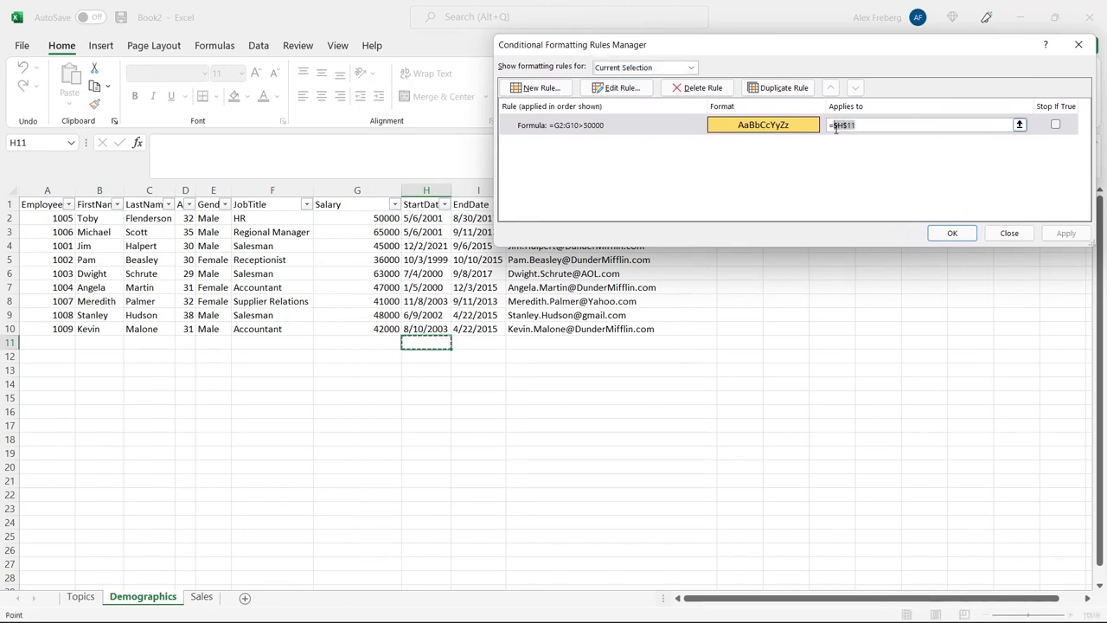
key(BackSpace)
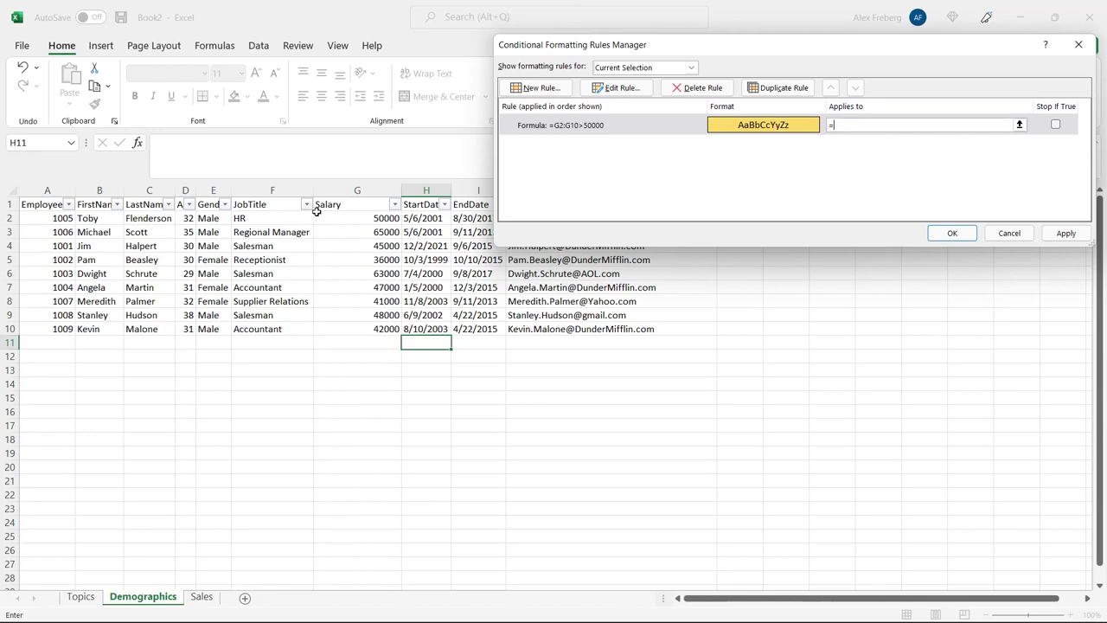
drag(335, 218, 344, 331)
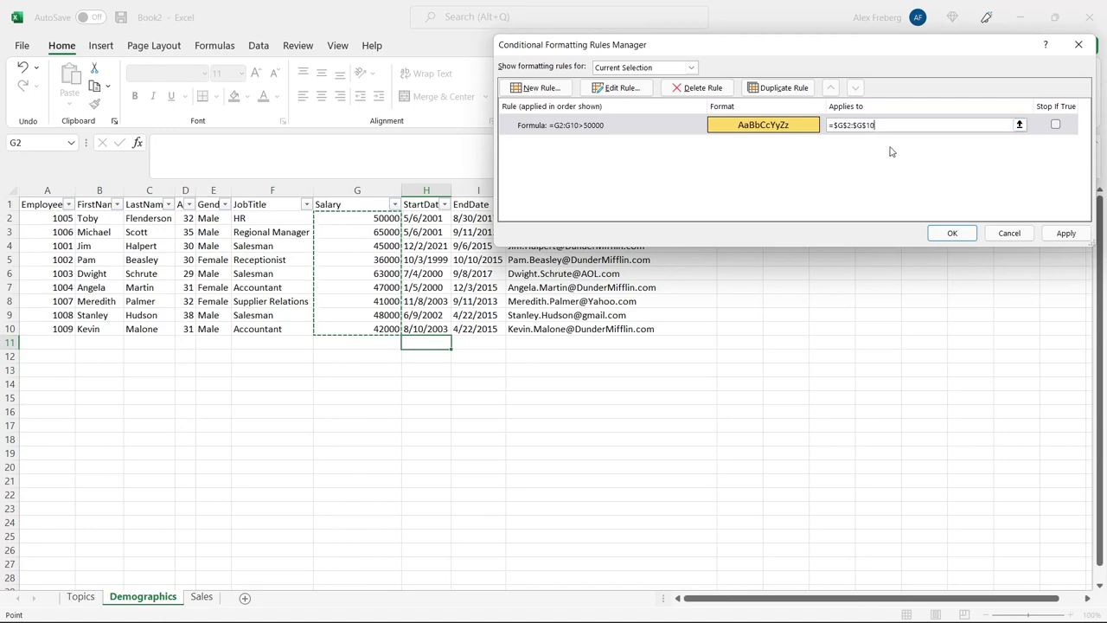
click(1063, 234)
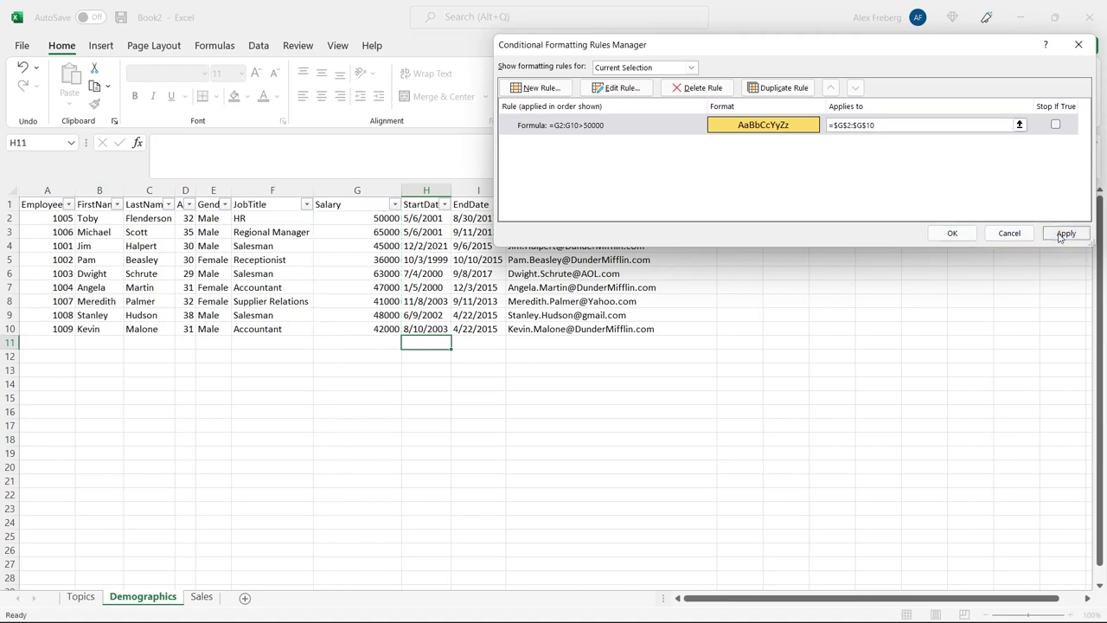
click(955, 236)
Edit the Salary rule's formula, replacing its cell range with $G$2:$G$10 before the >50000 condition
click(372, 245)
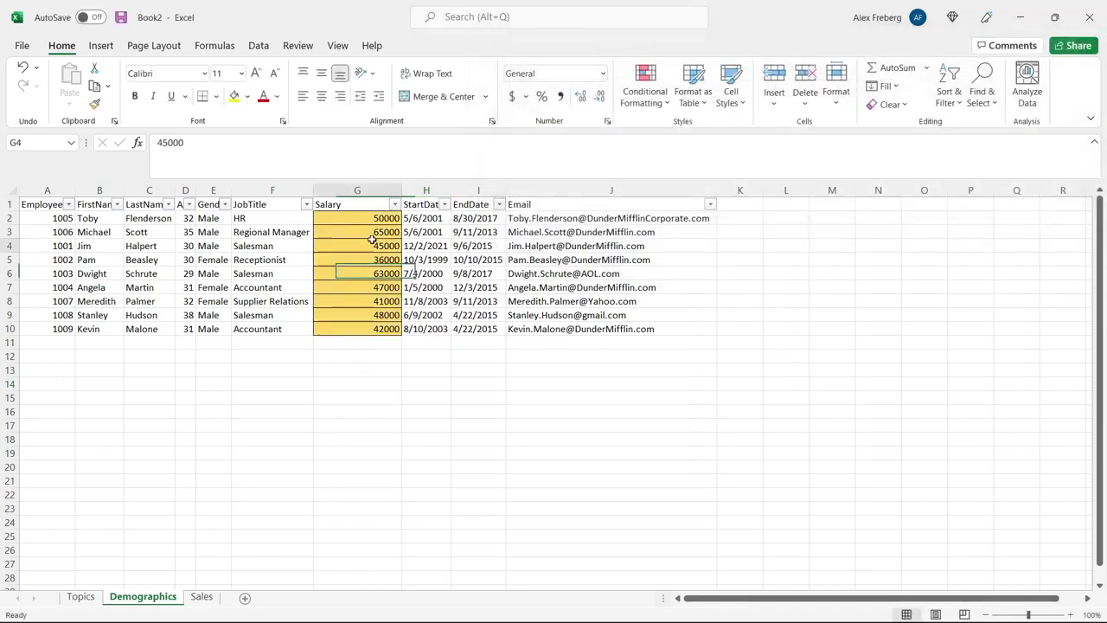
click(652, 86)
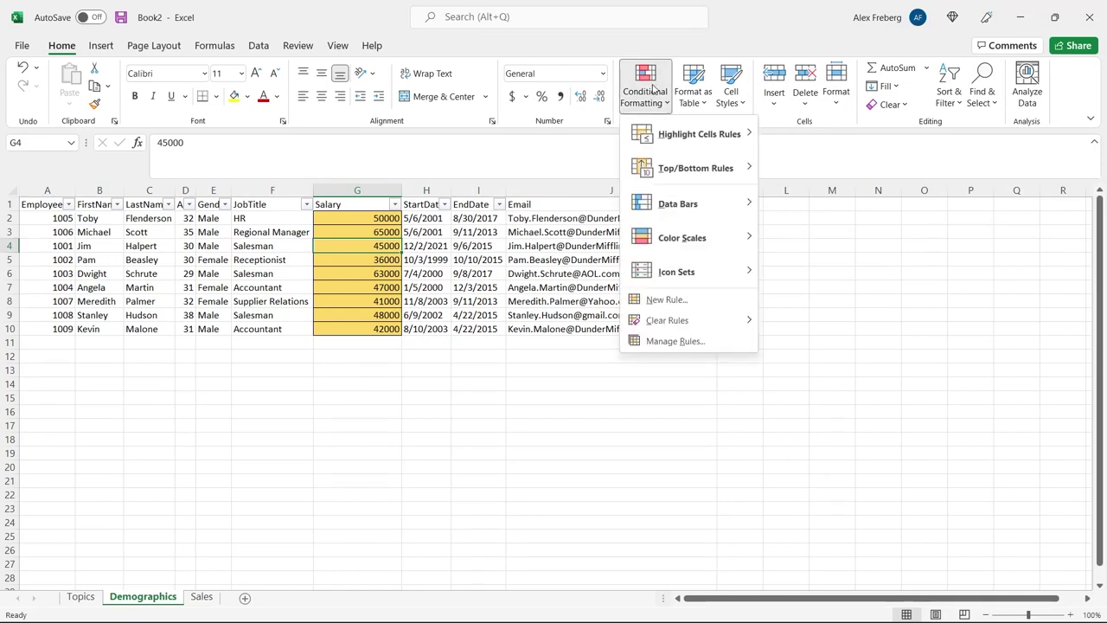
click(674, 341)
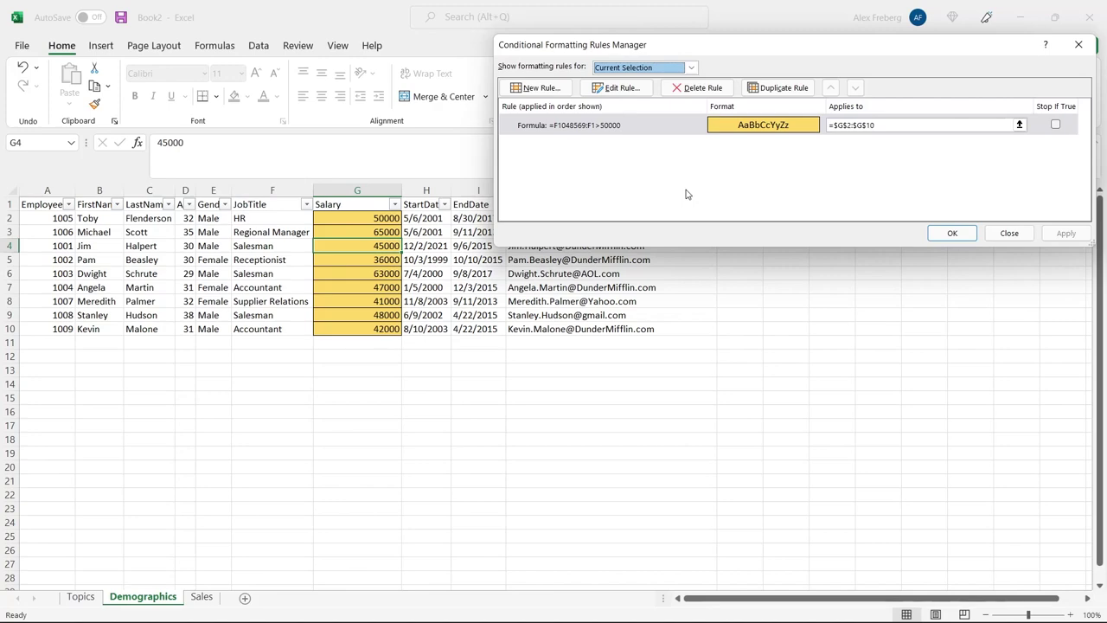
double_click(578, 127)
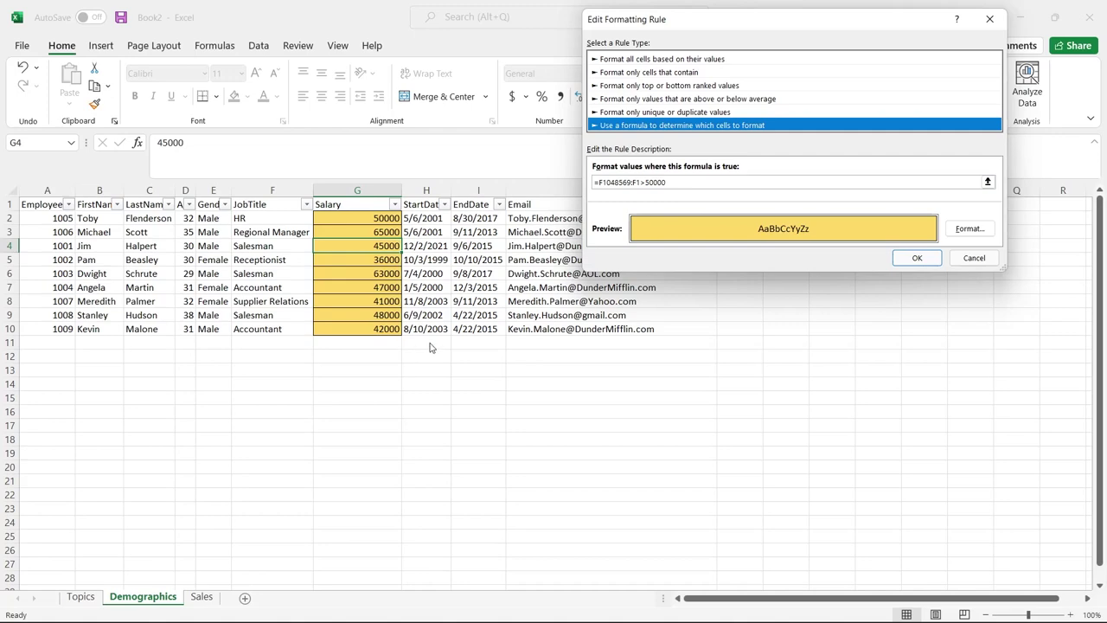
drag(640, 184, 600, 184)
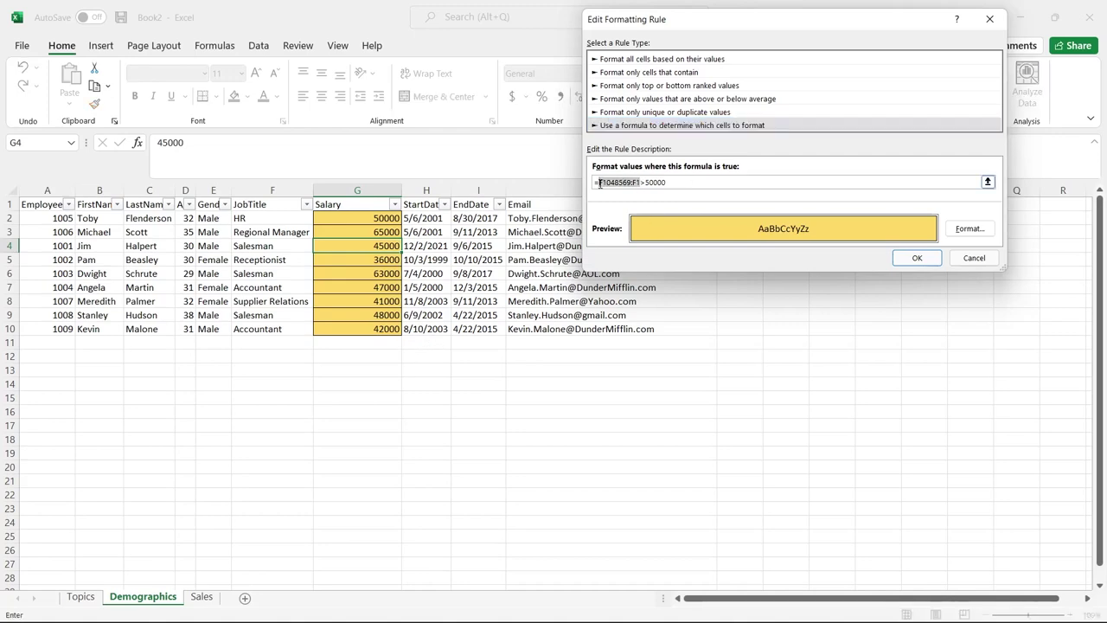
key(BackSpace)
click(374, 221)
shift+click(372, 329)
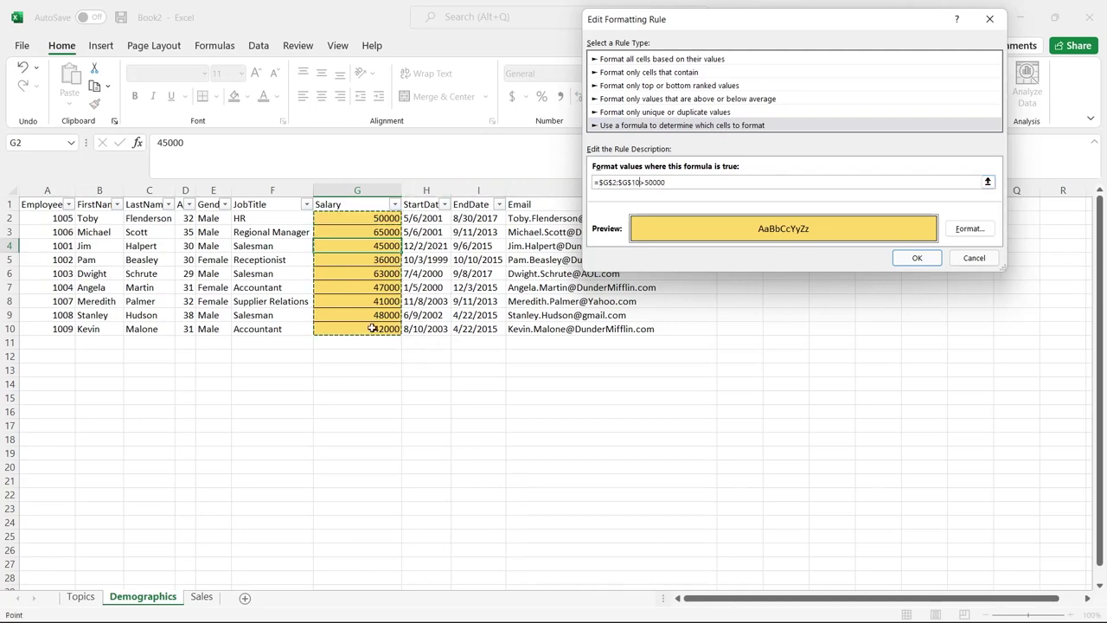
Make the range in the rule's formula relative so it reads =G2:G10>50000, and apply the updated rule
click(631, 182)
key(BackSpace)
click(612, 183)
key(BackSpace)
key(BackSpace)
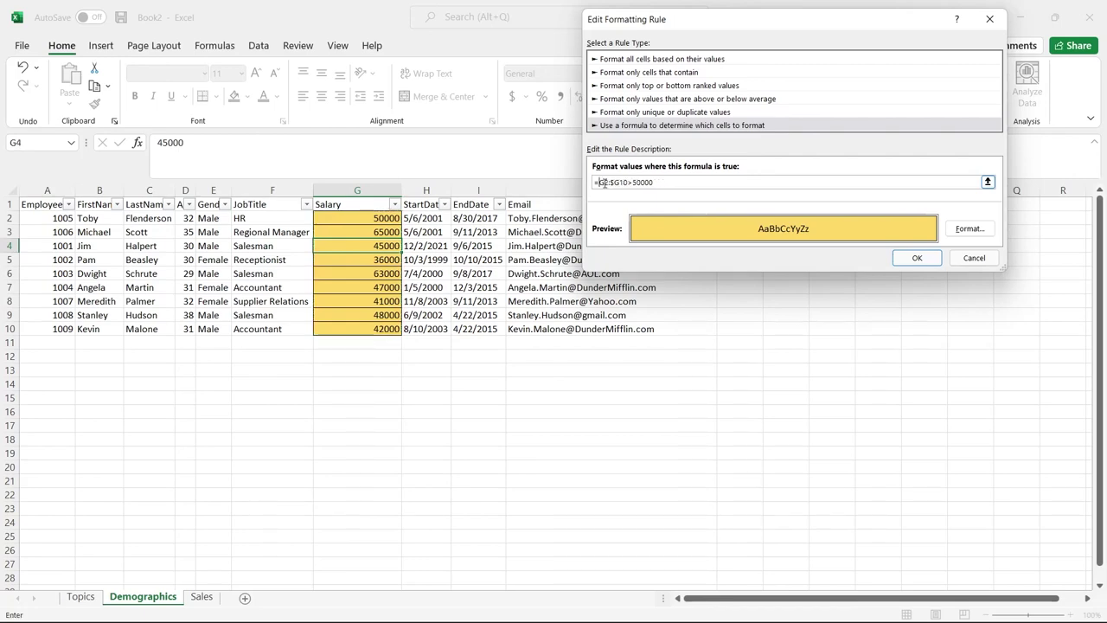
click(615, 182)
key(BackSpace)
click(917, 258)
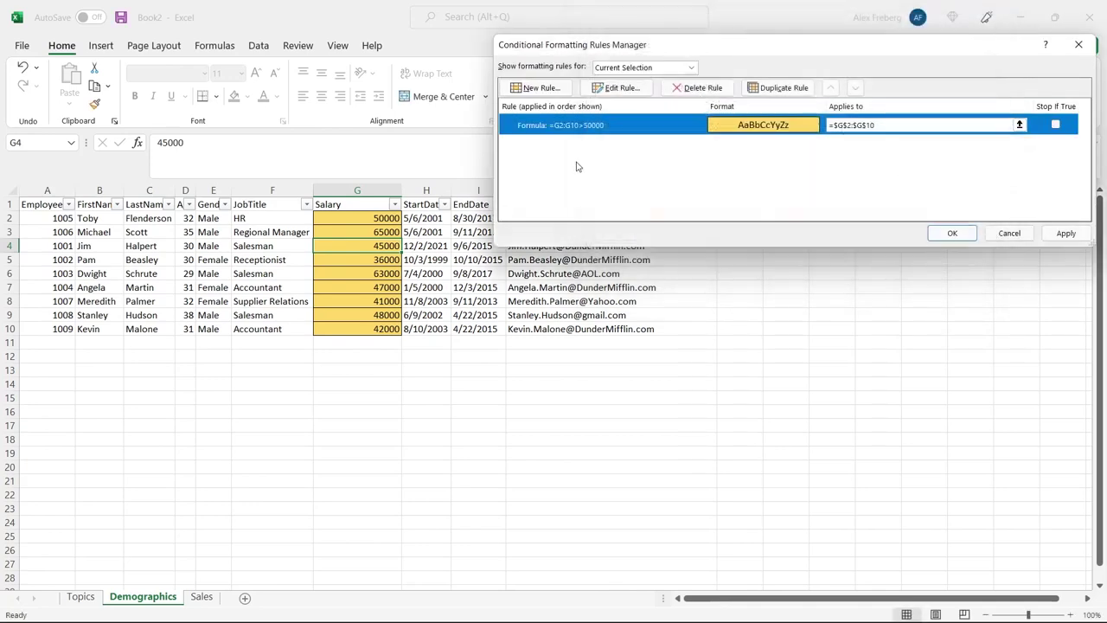
drag(882, 127, 852, 126)
click(952, 125)
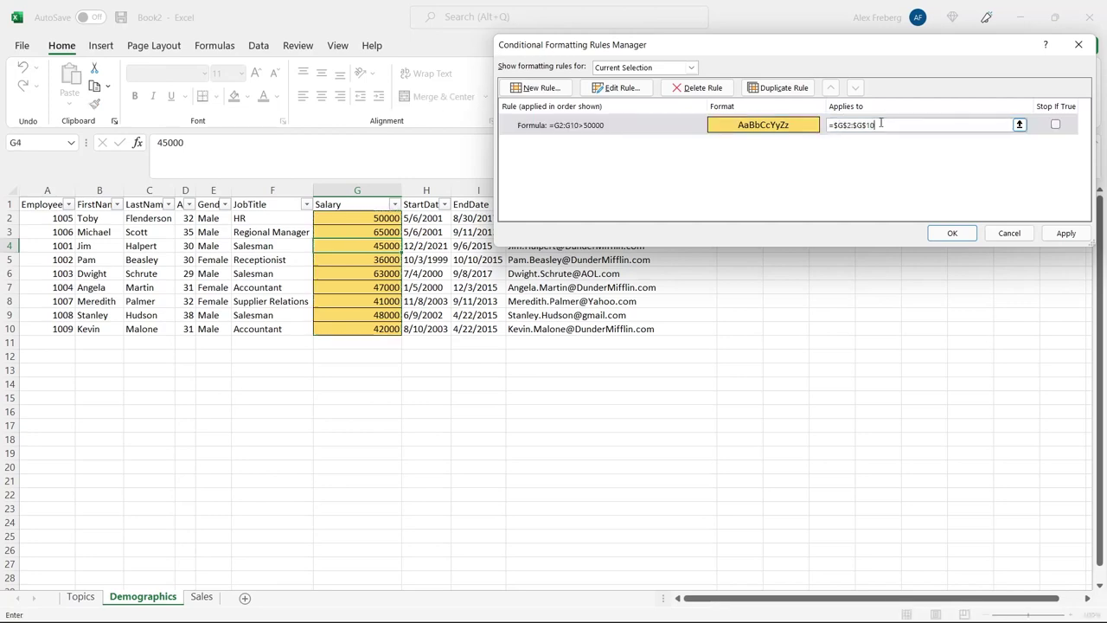
click(1065, 233)
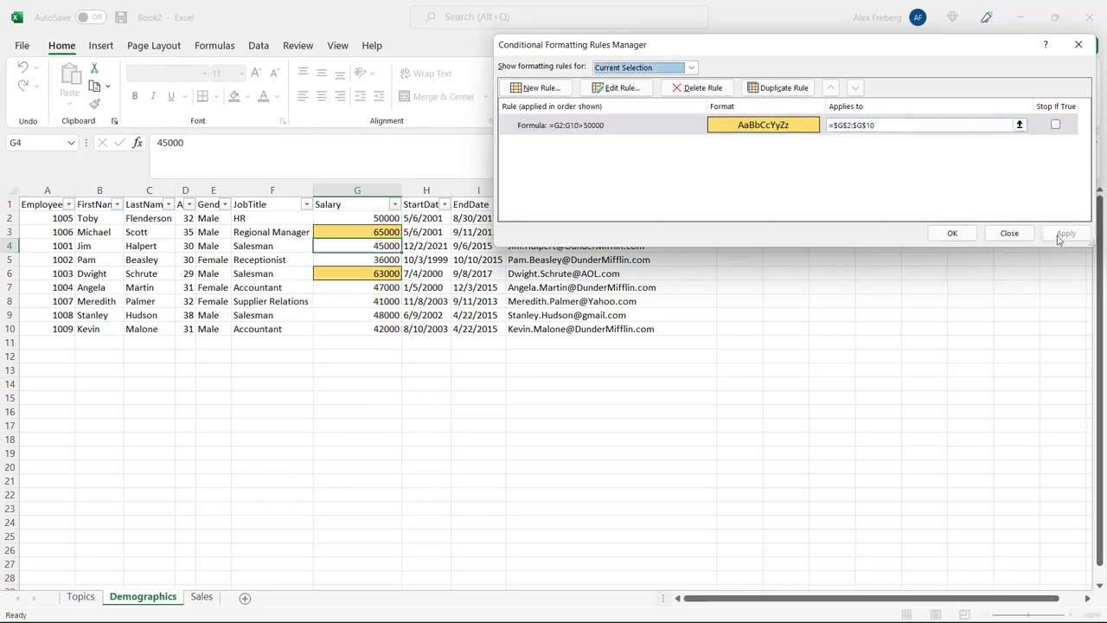
click(956, 234)
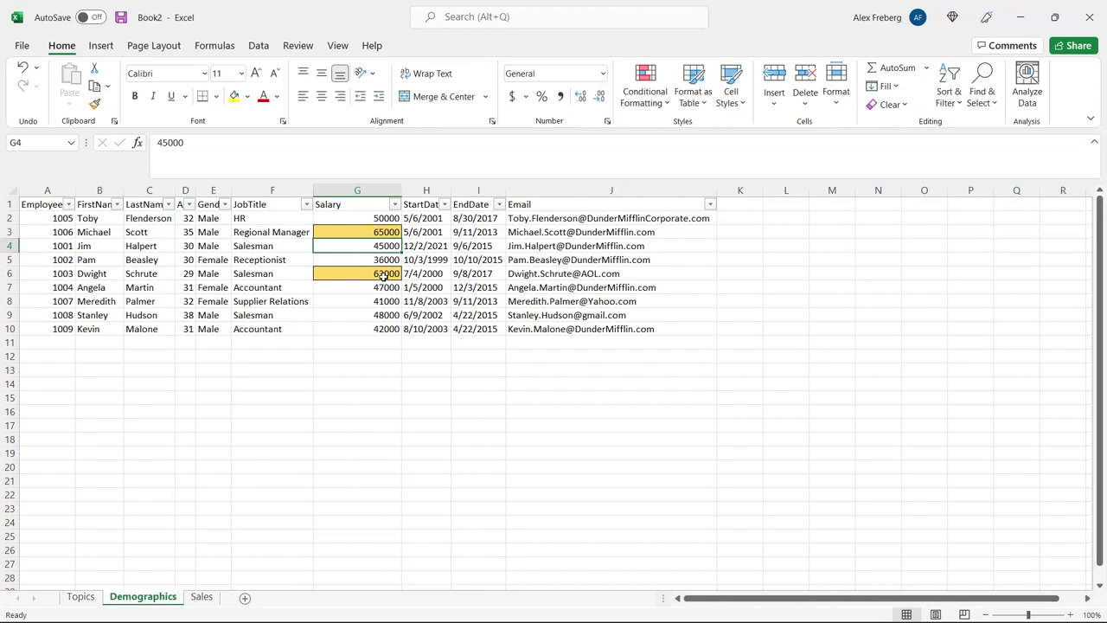
click(384, 234)
click(370, 273)
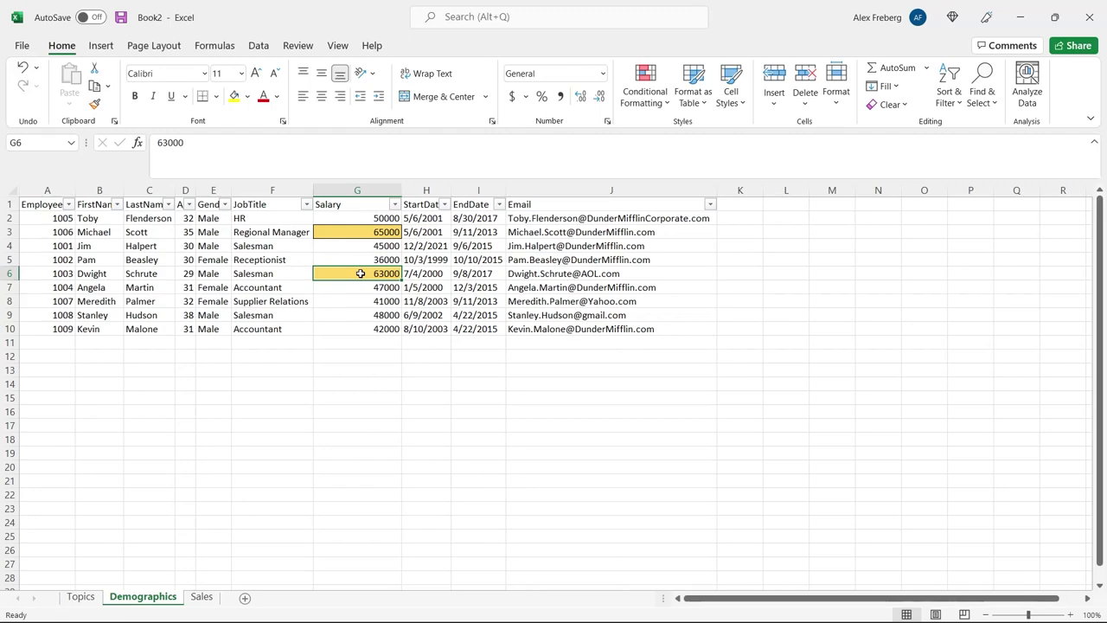
click(359, 246)
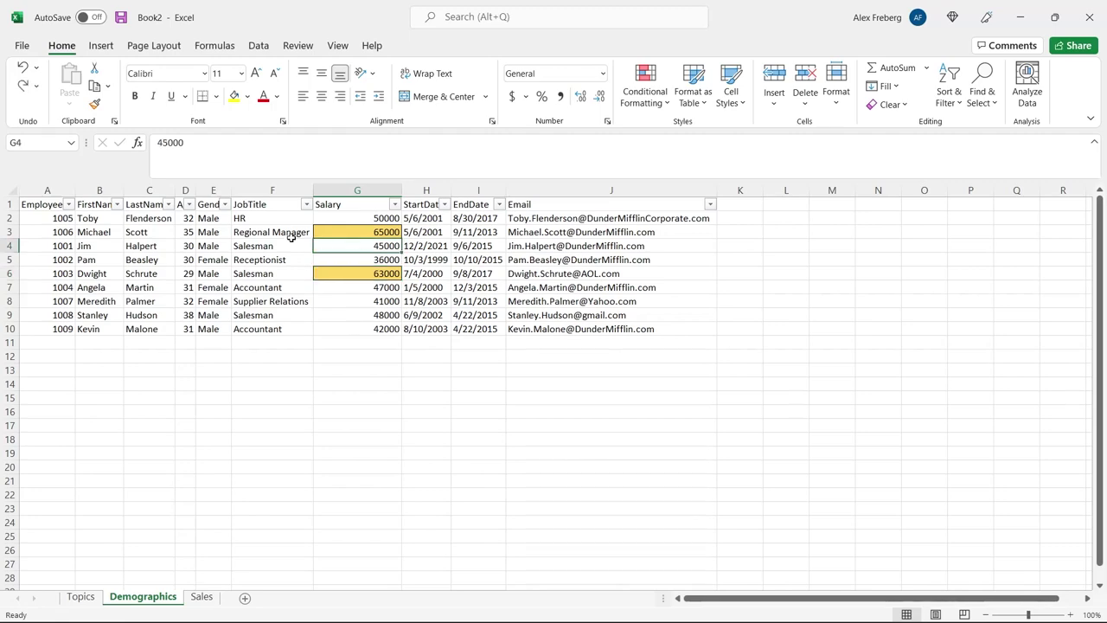
click(189, 220)
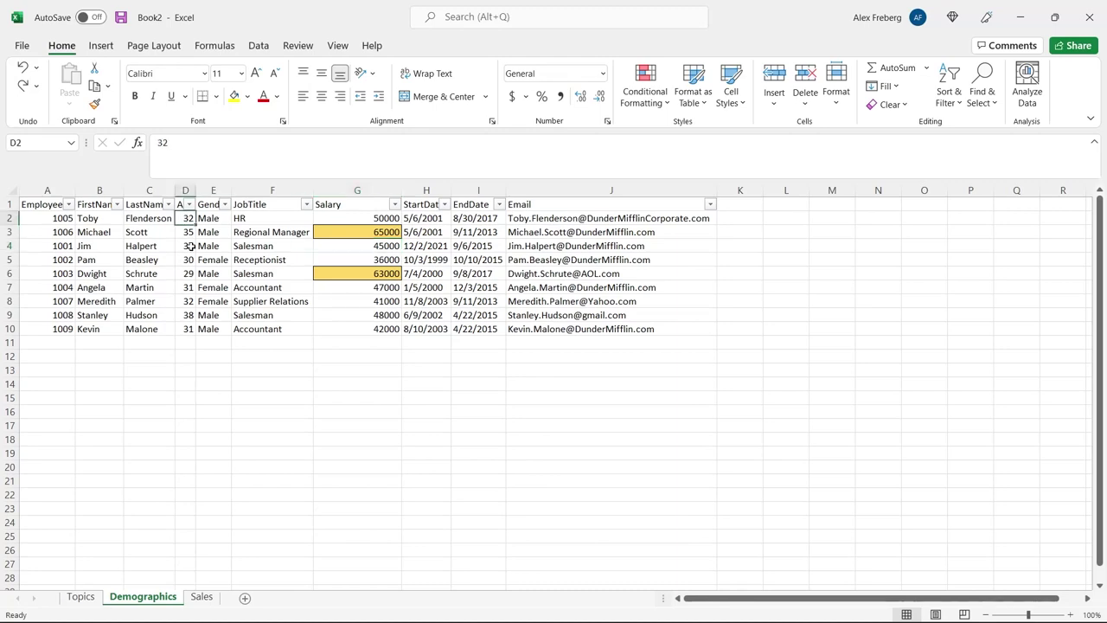
Start a new formula-based formatting rule for the Age cells D2:D10, entering =$D$2:$D$10 as the start of its formula
shift+click(187, 327)
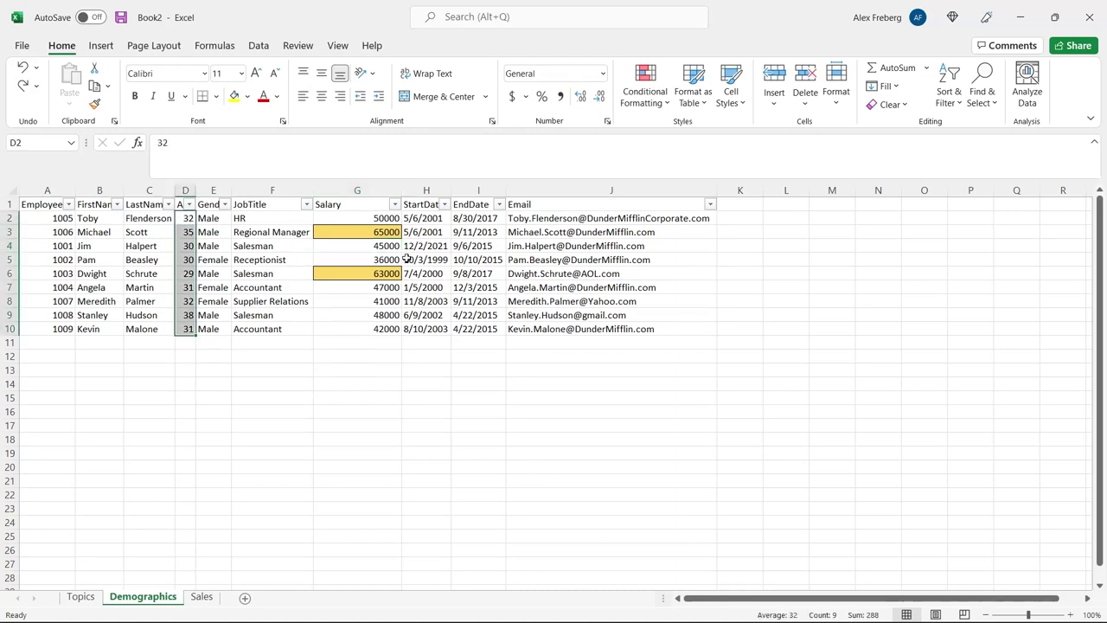
click(644, 87)
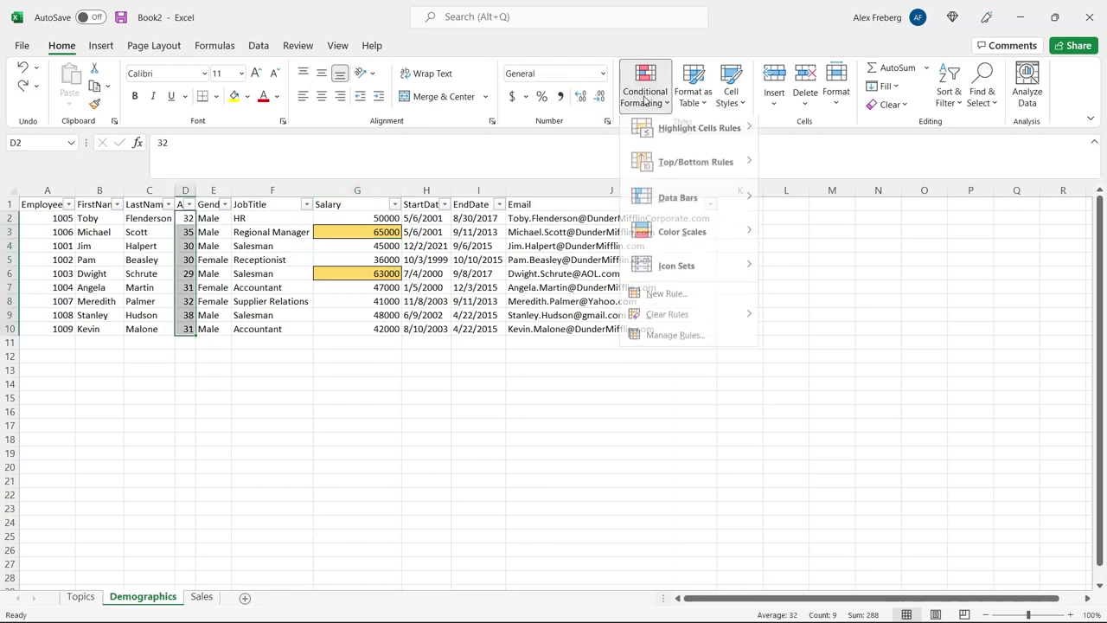
click(701, 299)
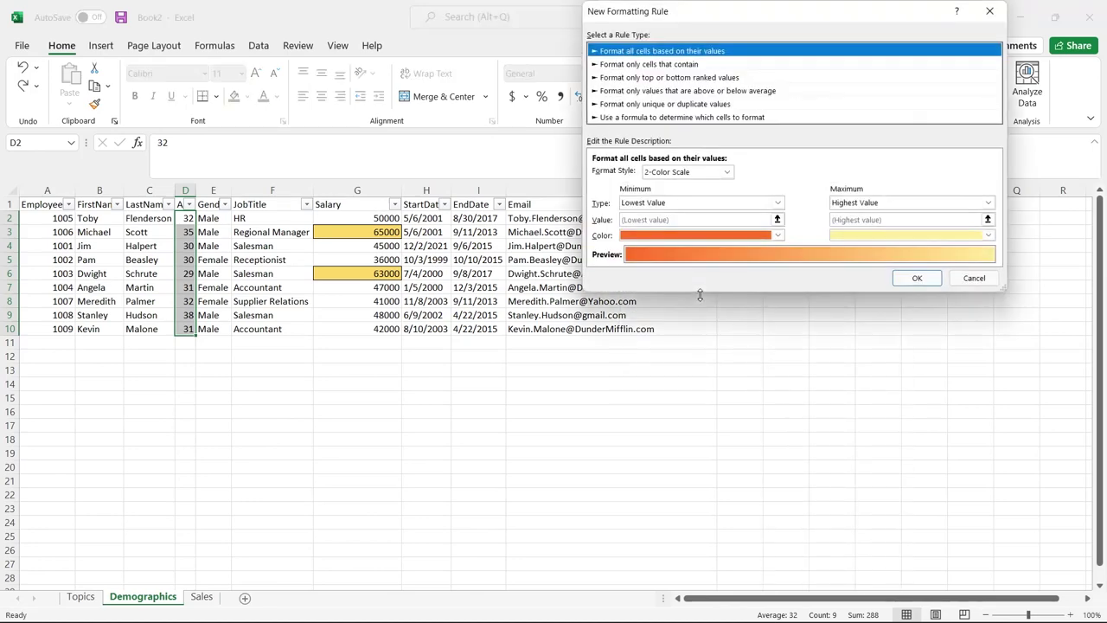
click(699, 117)
click(662, 175)
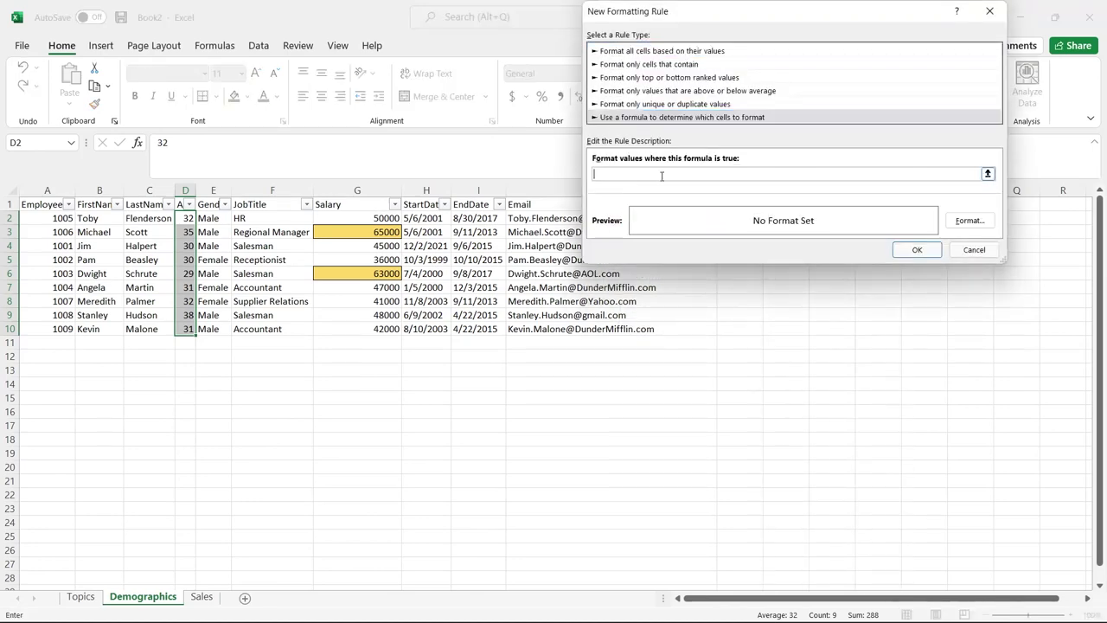
text(=)
click(186, 218)
drag(185, 318, 186, 329)
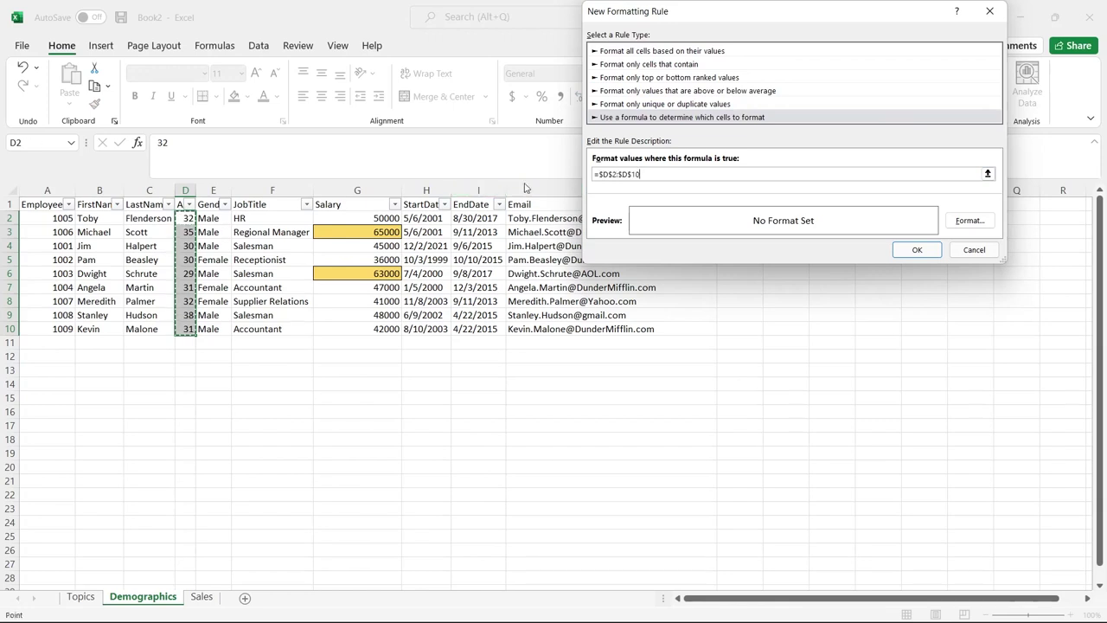
Make the range in the rule's formula relative and complete the formula as =D2:D10>30
click(611, 174)
key(BackSpace)
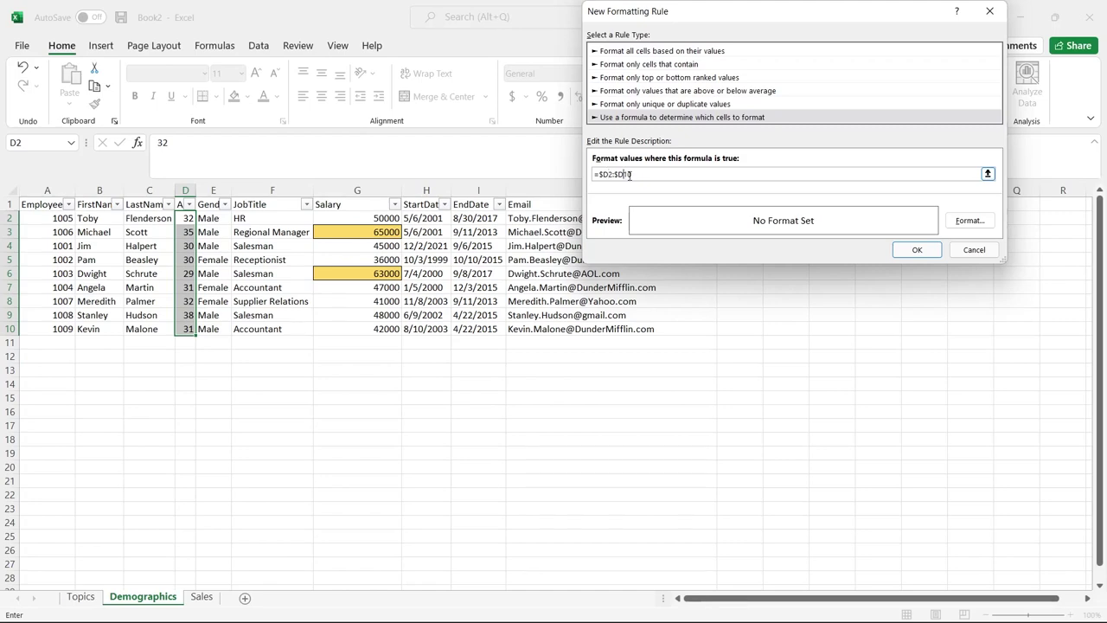
click(617, 174)
key(BackSpace)
click(604, 174)
key(BackSpace)
Give the Age rule a light green fill and create the rule
click(970, 221)
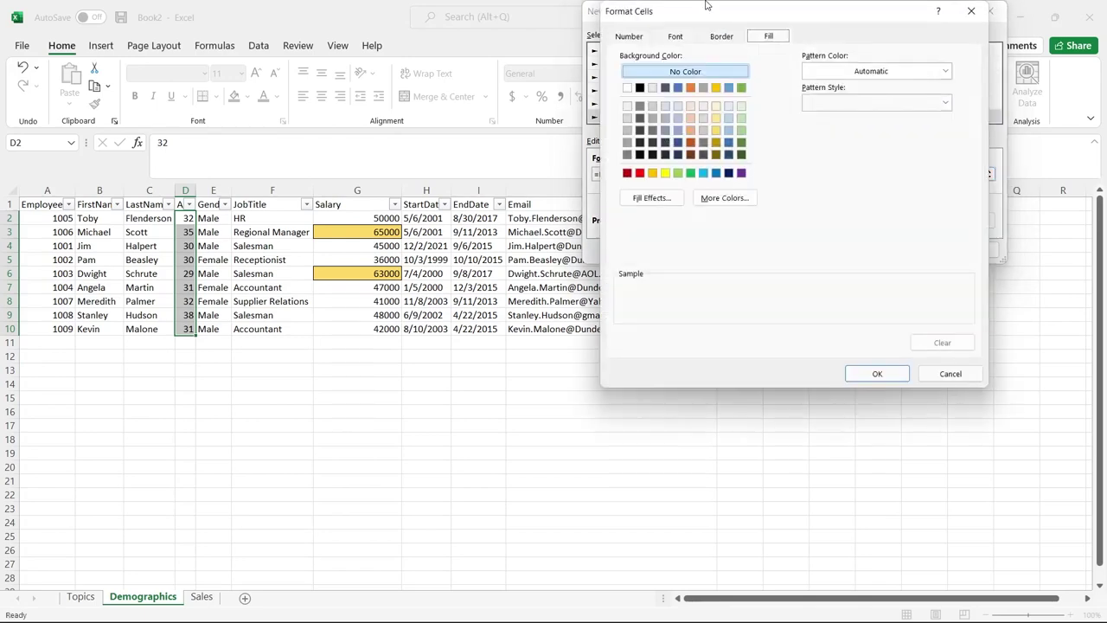
click(742, 130)
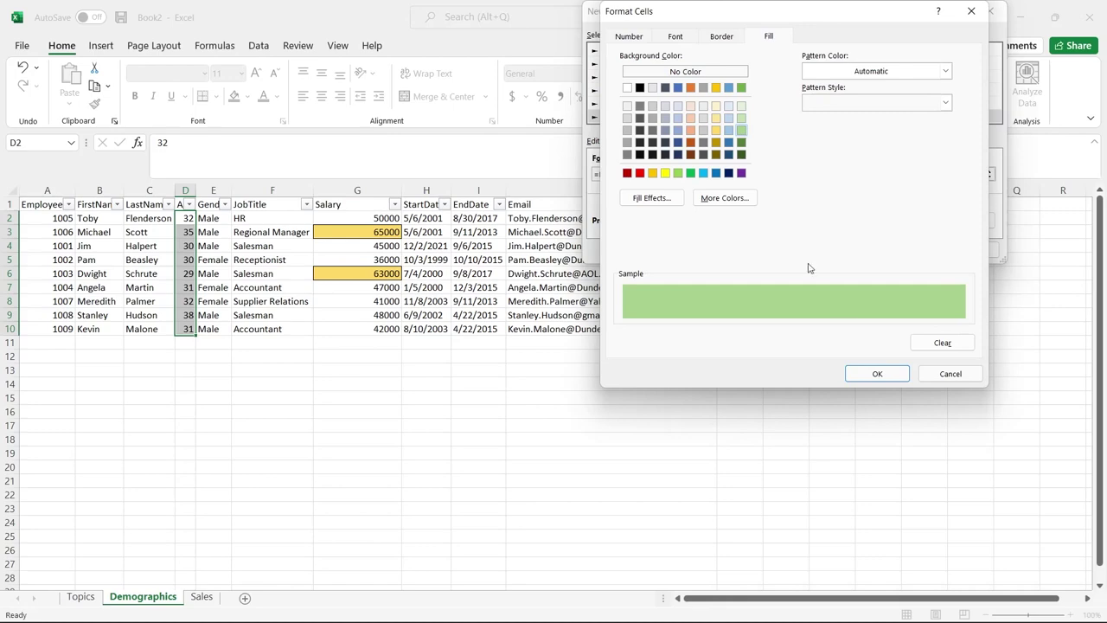
click(871, 373)
click(916, 249)
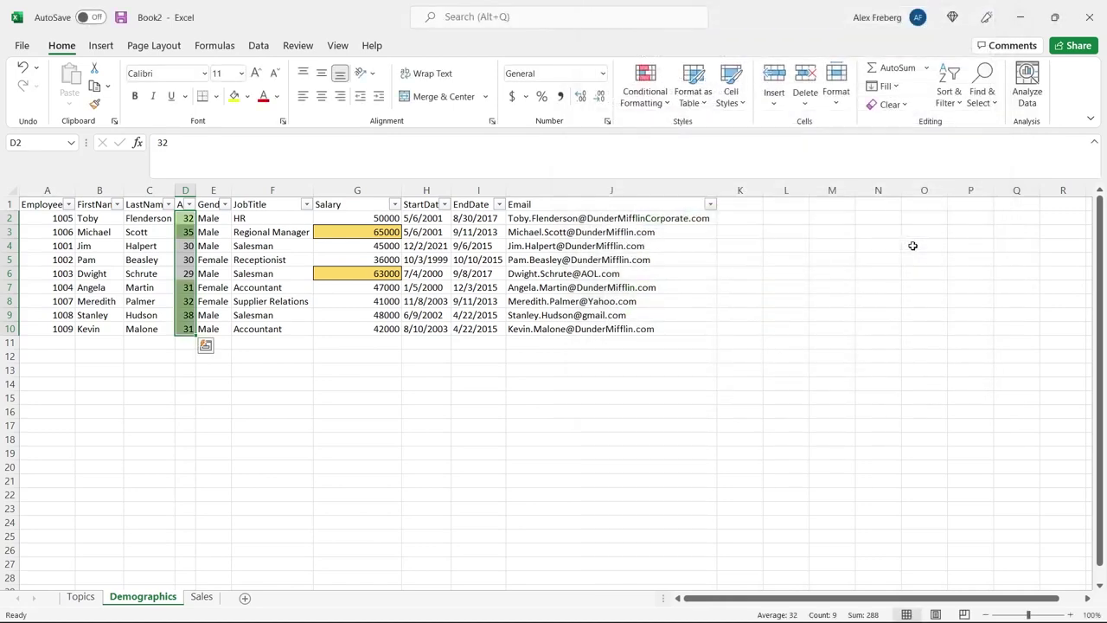
Open the conditional formatting rules manager and list the rules for this worksheet
click(261, 329)
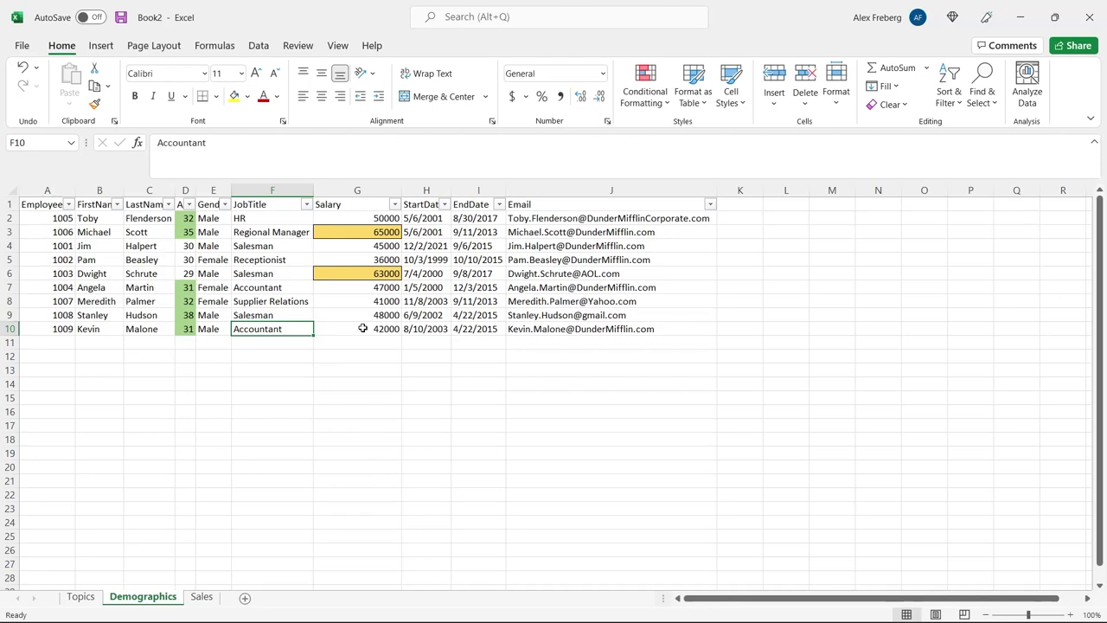
click(186, 273)
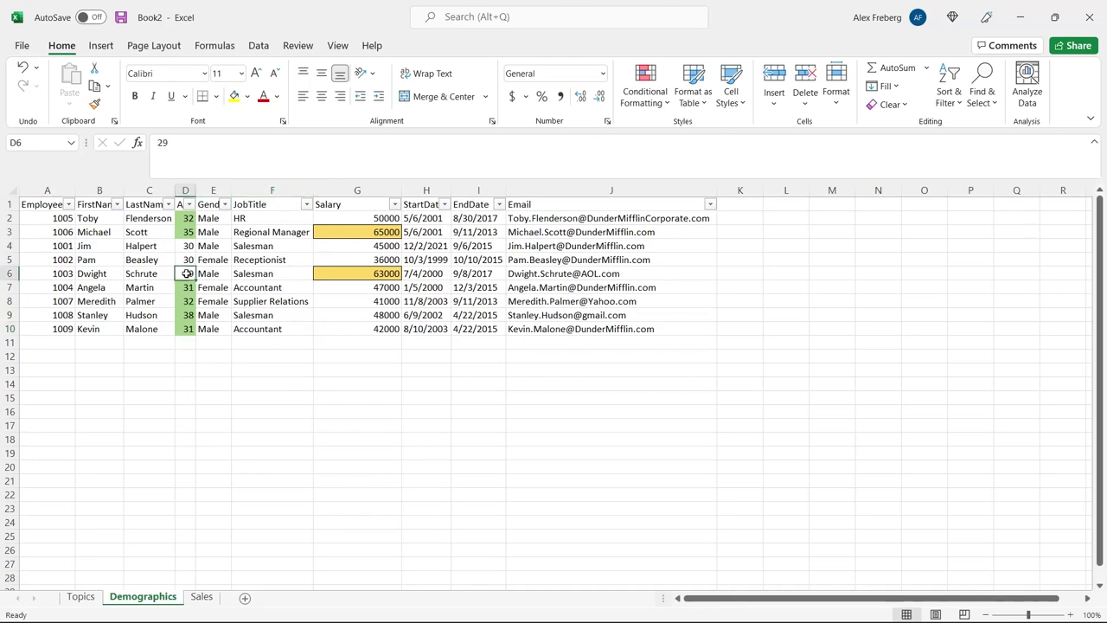
click(656, 95)
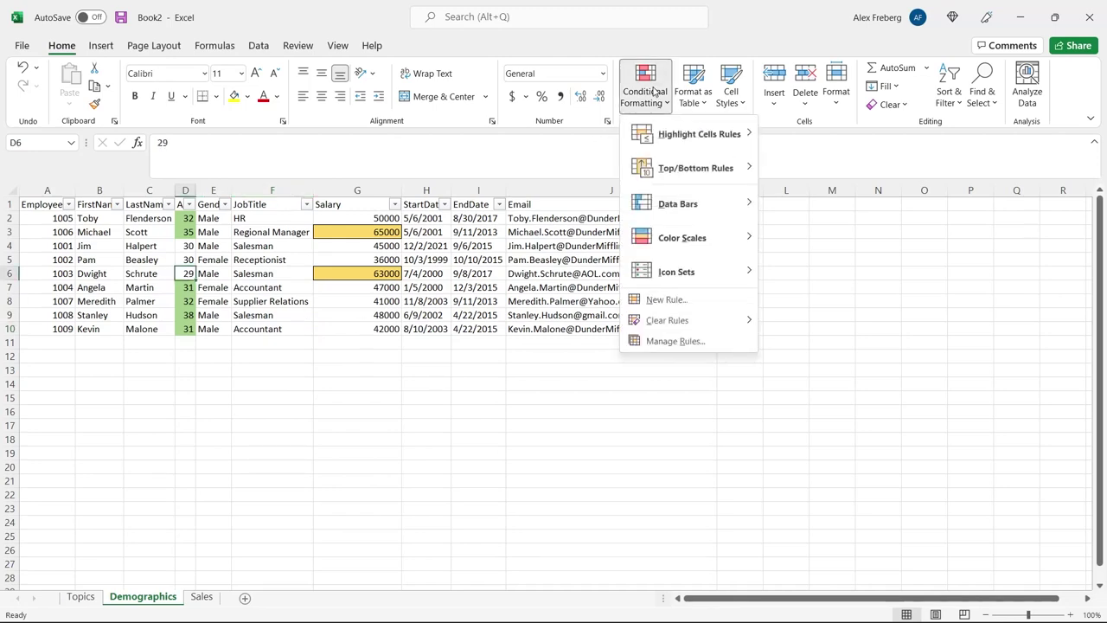
click(703, 342)
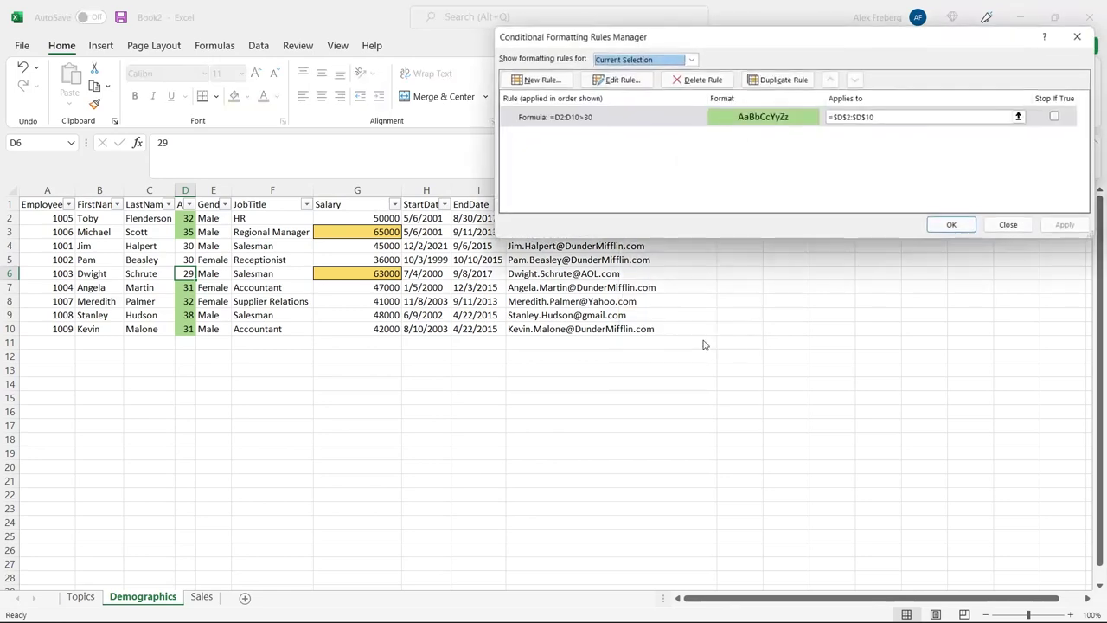
click(692, 60)
click(683, 83)
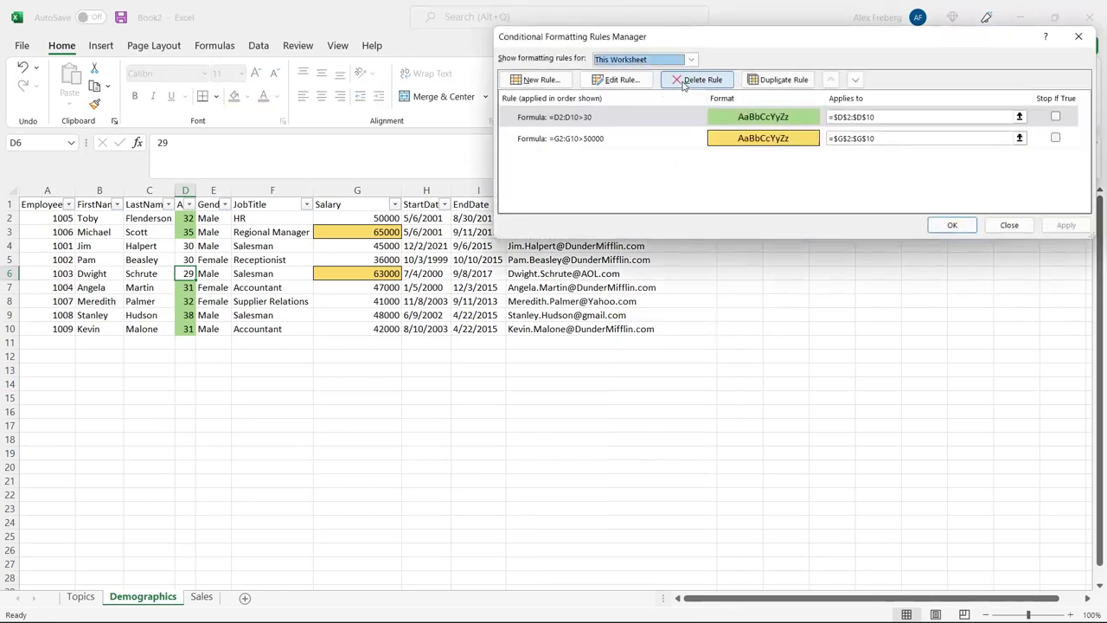
Delete the Age rule =D2:D10>30 from the worksheet's formatting rules, apply the deletion, and close the rules manager
click(623, 139)
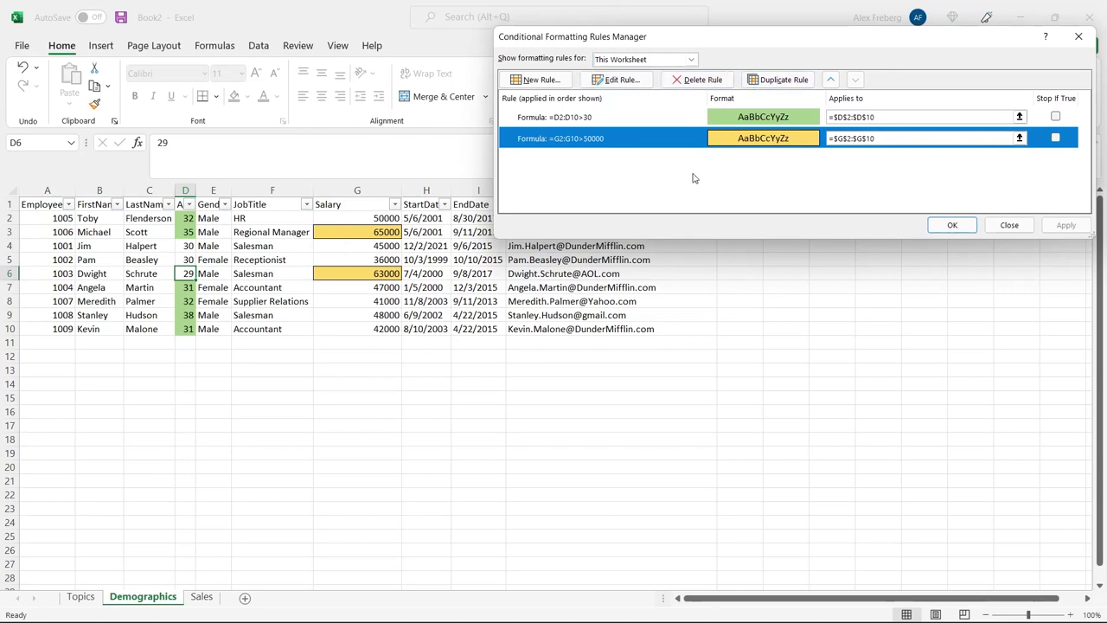
click(653, 119)
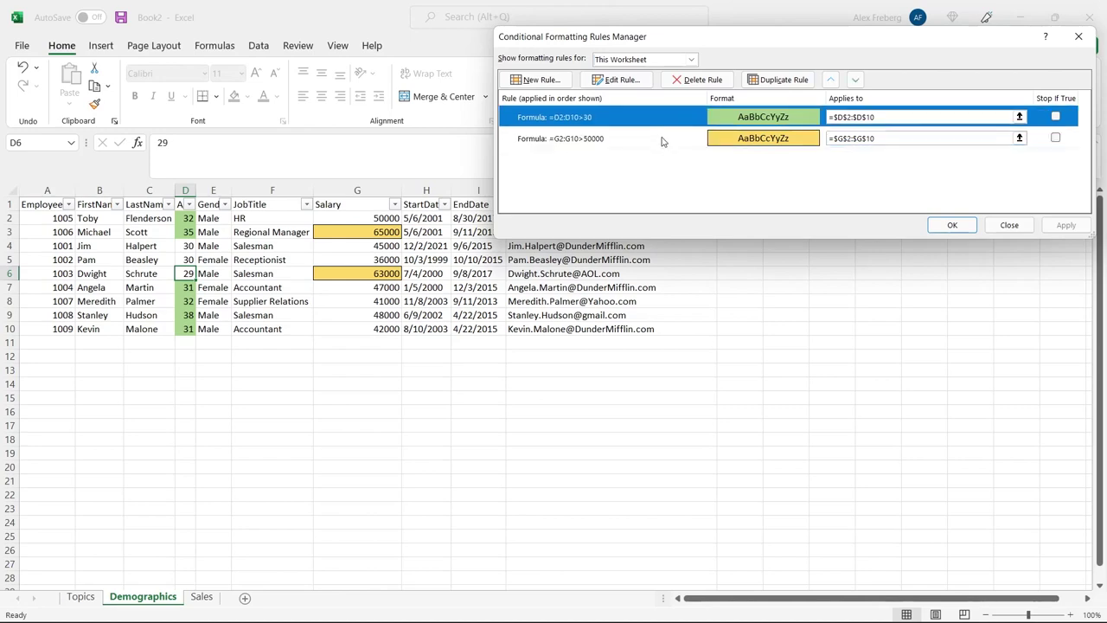
click(664, 152)
click(678, 128)
click(703, 82)
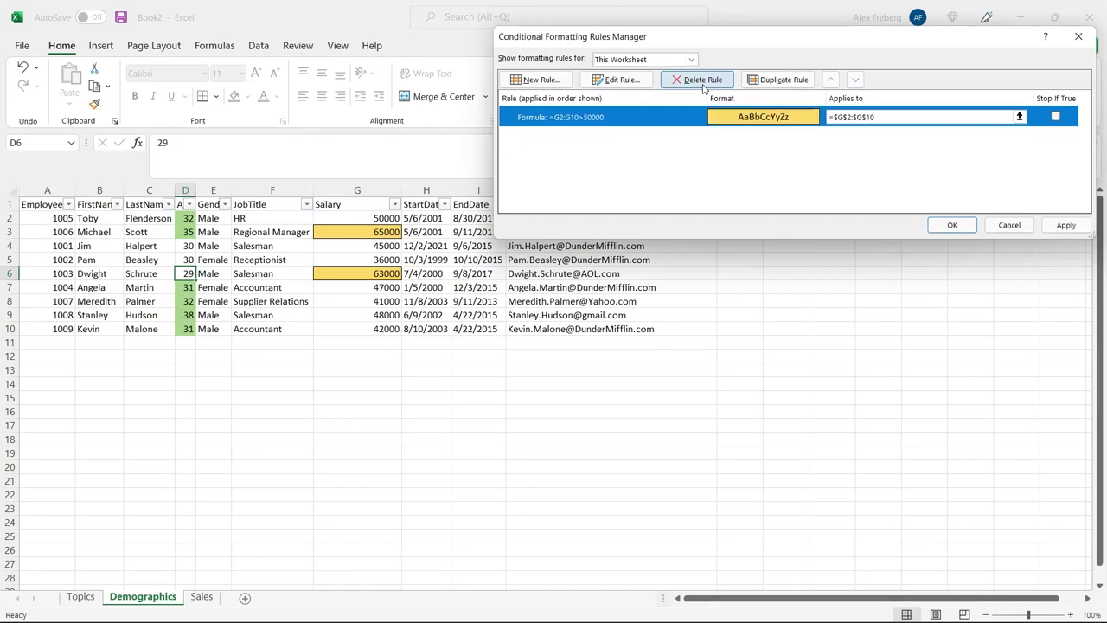
click(1049, 227)
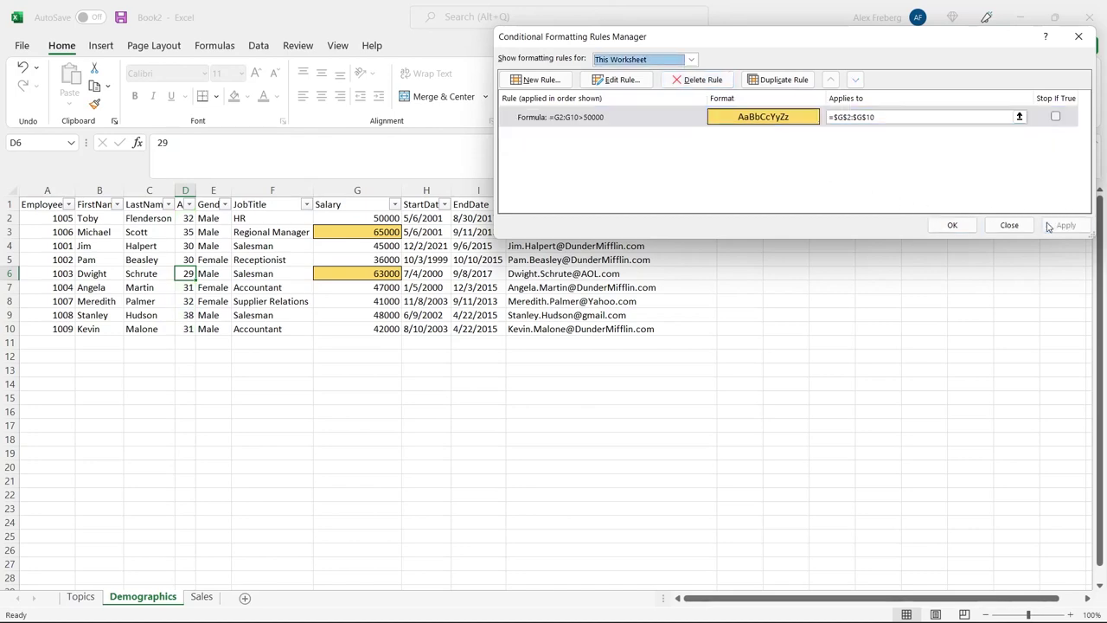
click(963, 226)
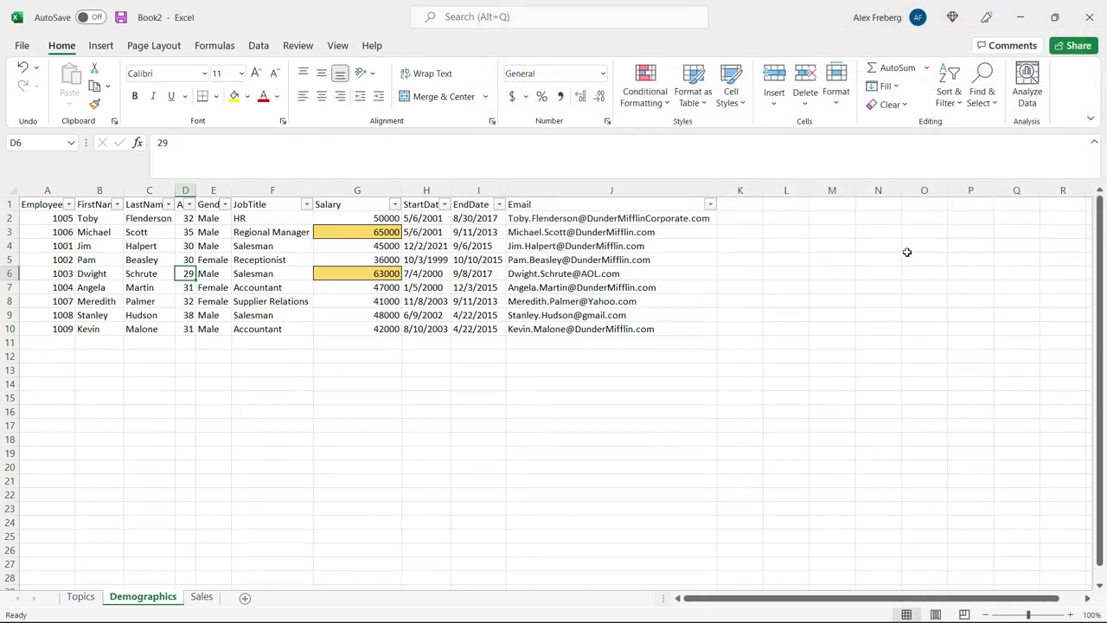
Open the Salary column's filter options and look through its sorting, color and value choices
click(534, 368)
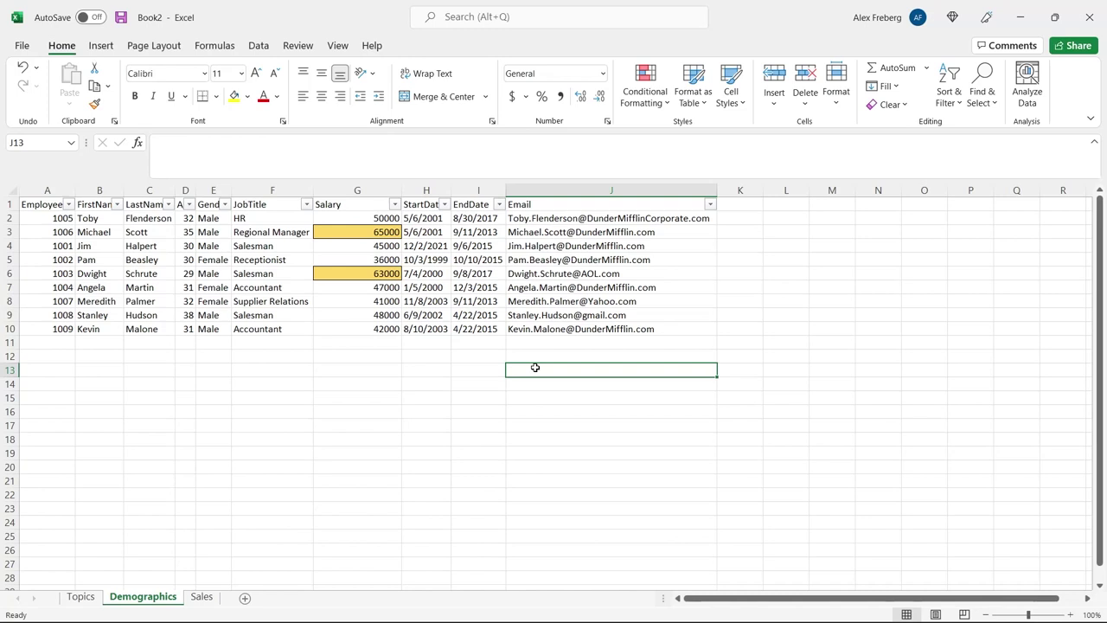
click(663, 102)
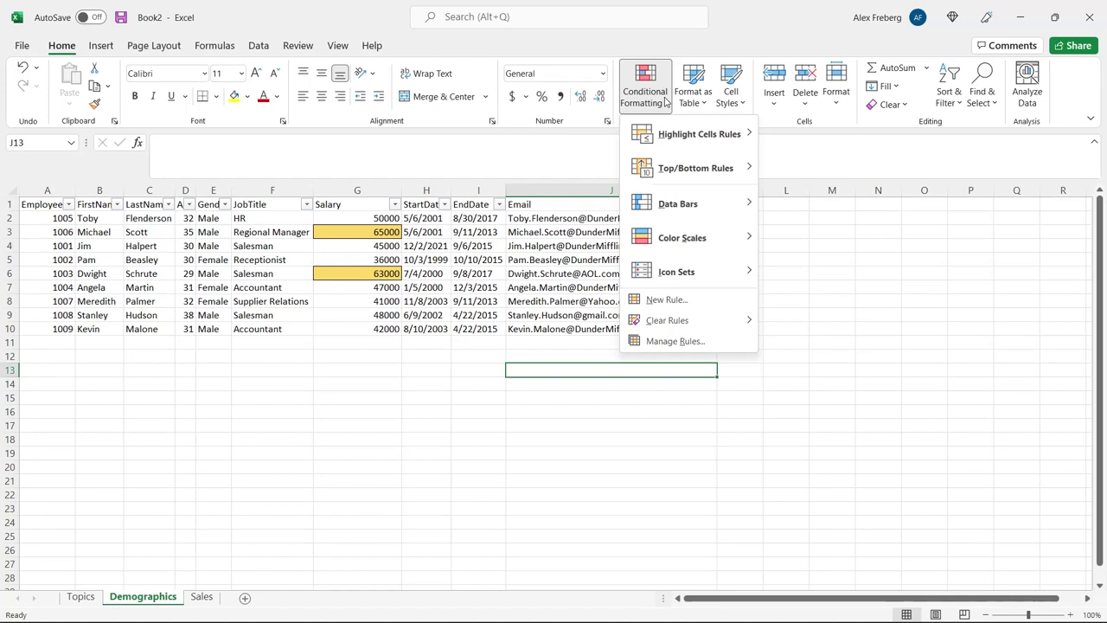
click(394, 204)
click(395, 204)
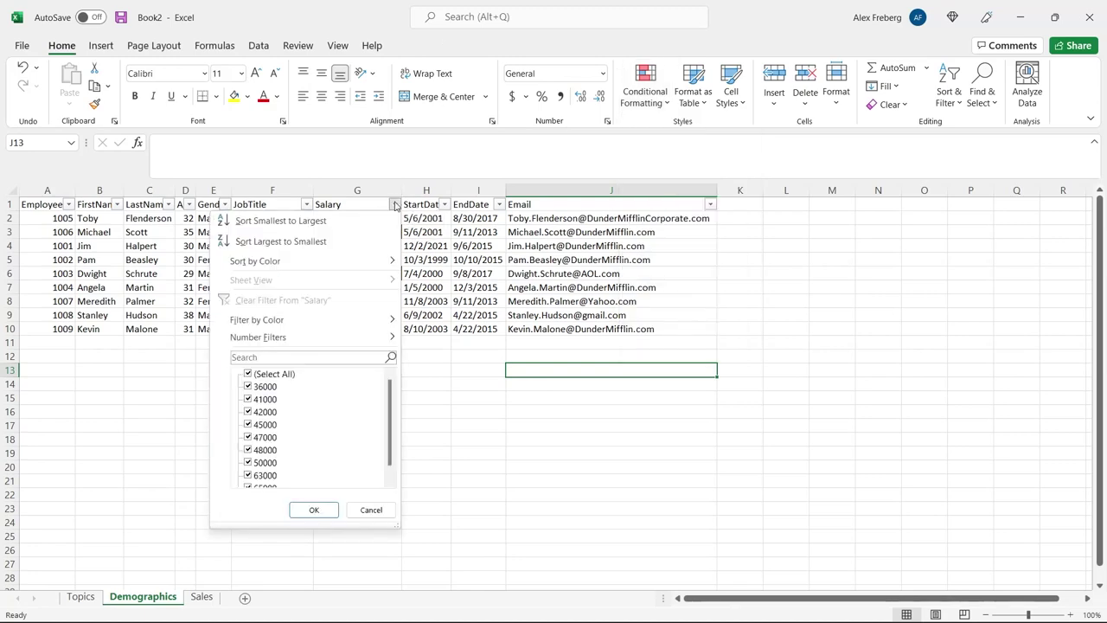
scroll(316, 448, down, 1)
scroll(316, 447, up, 1)
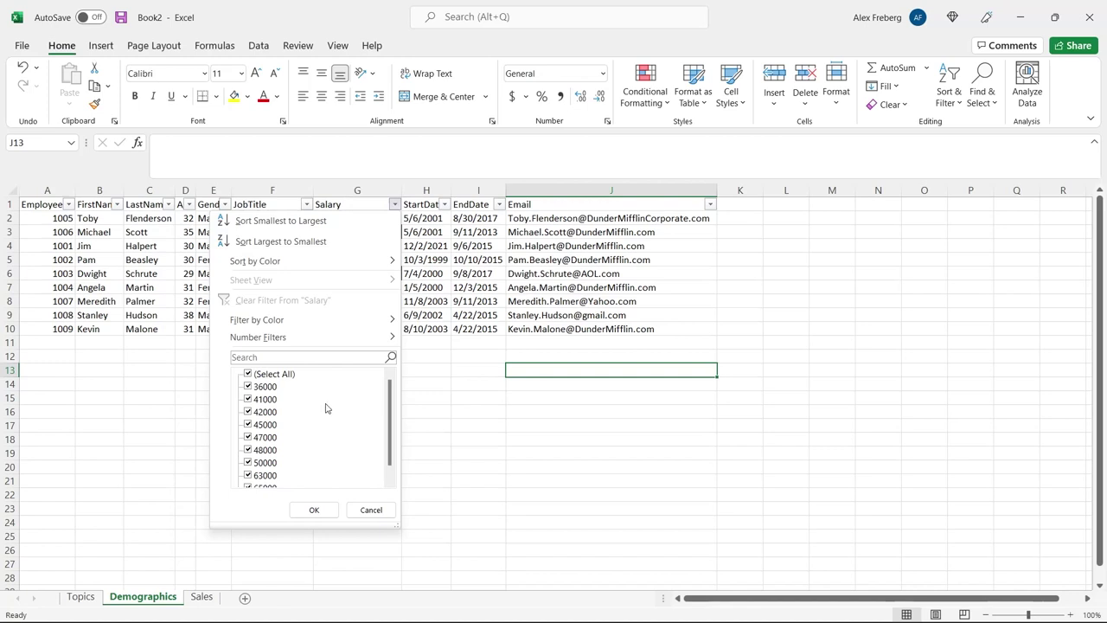